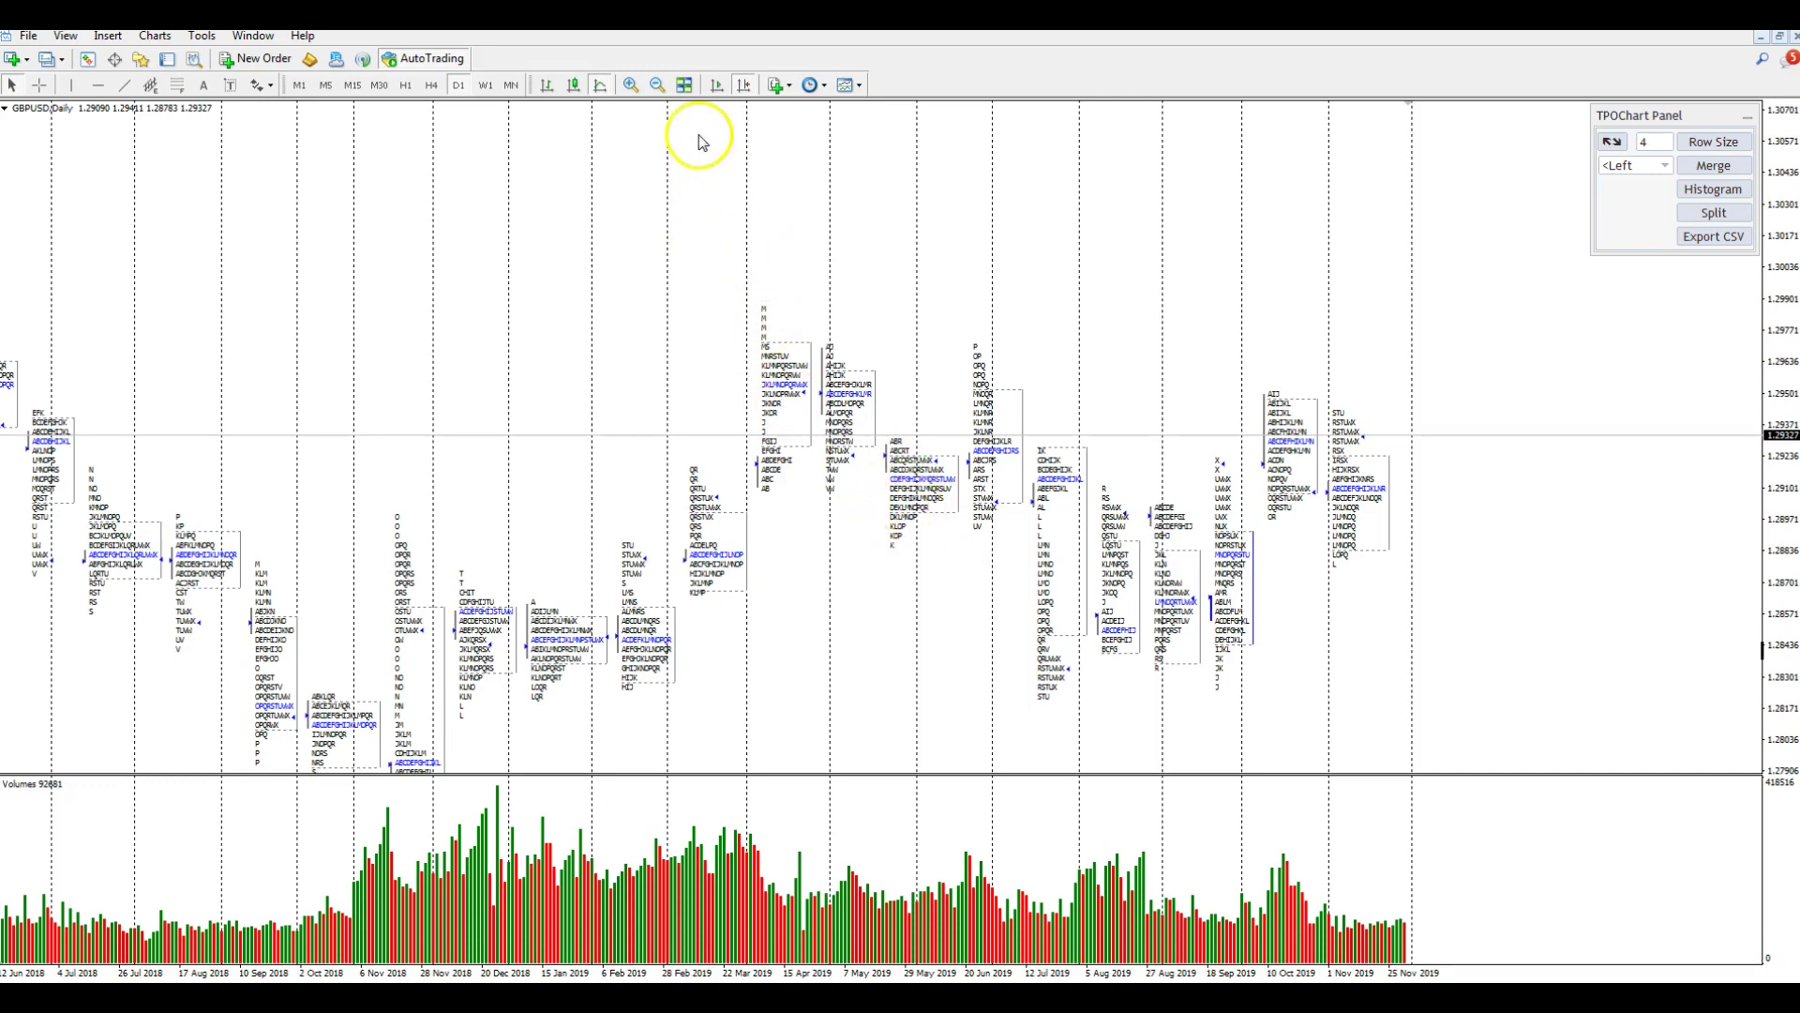
Step: Zoom in on the GBPUSD daily TPO profile chart and examine the latest profiles with the chart shift off and on
{"action": "left_click", "coordinate": [634, 91]}
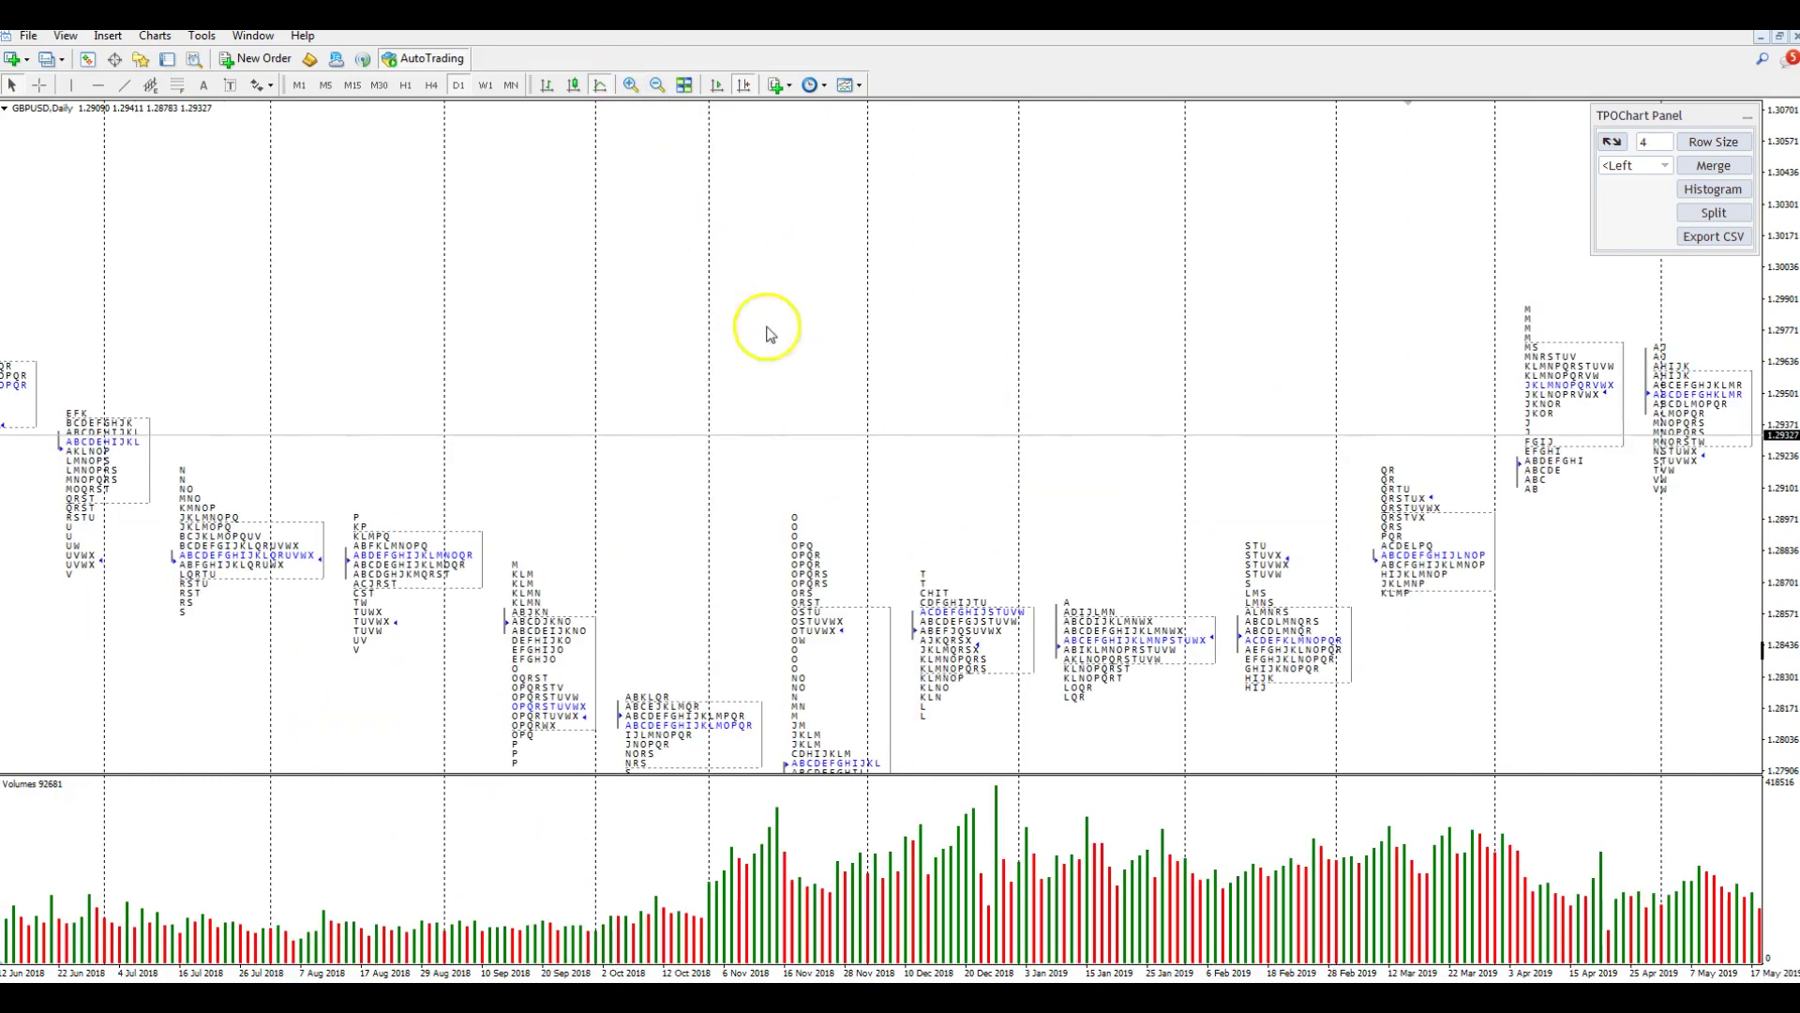
{"action": "scroll", "coordinate": [994, 384], "scroll_direction": "down", "scroll_amount": 2}
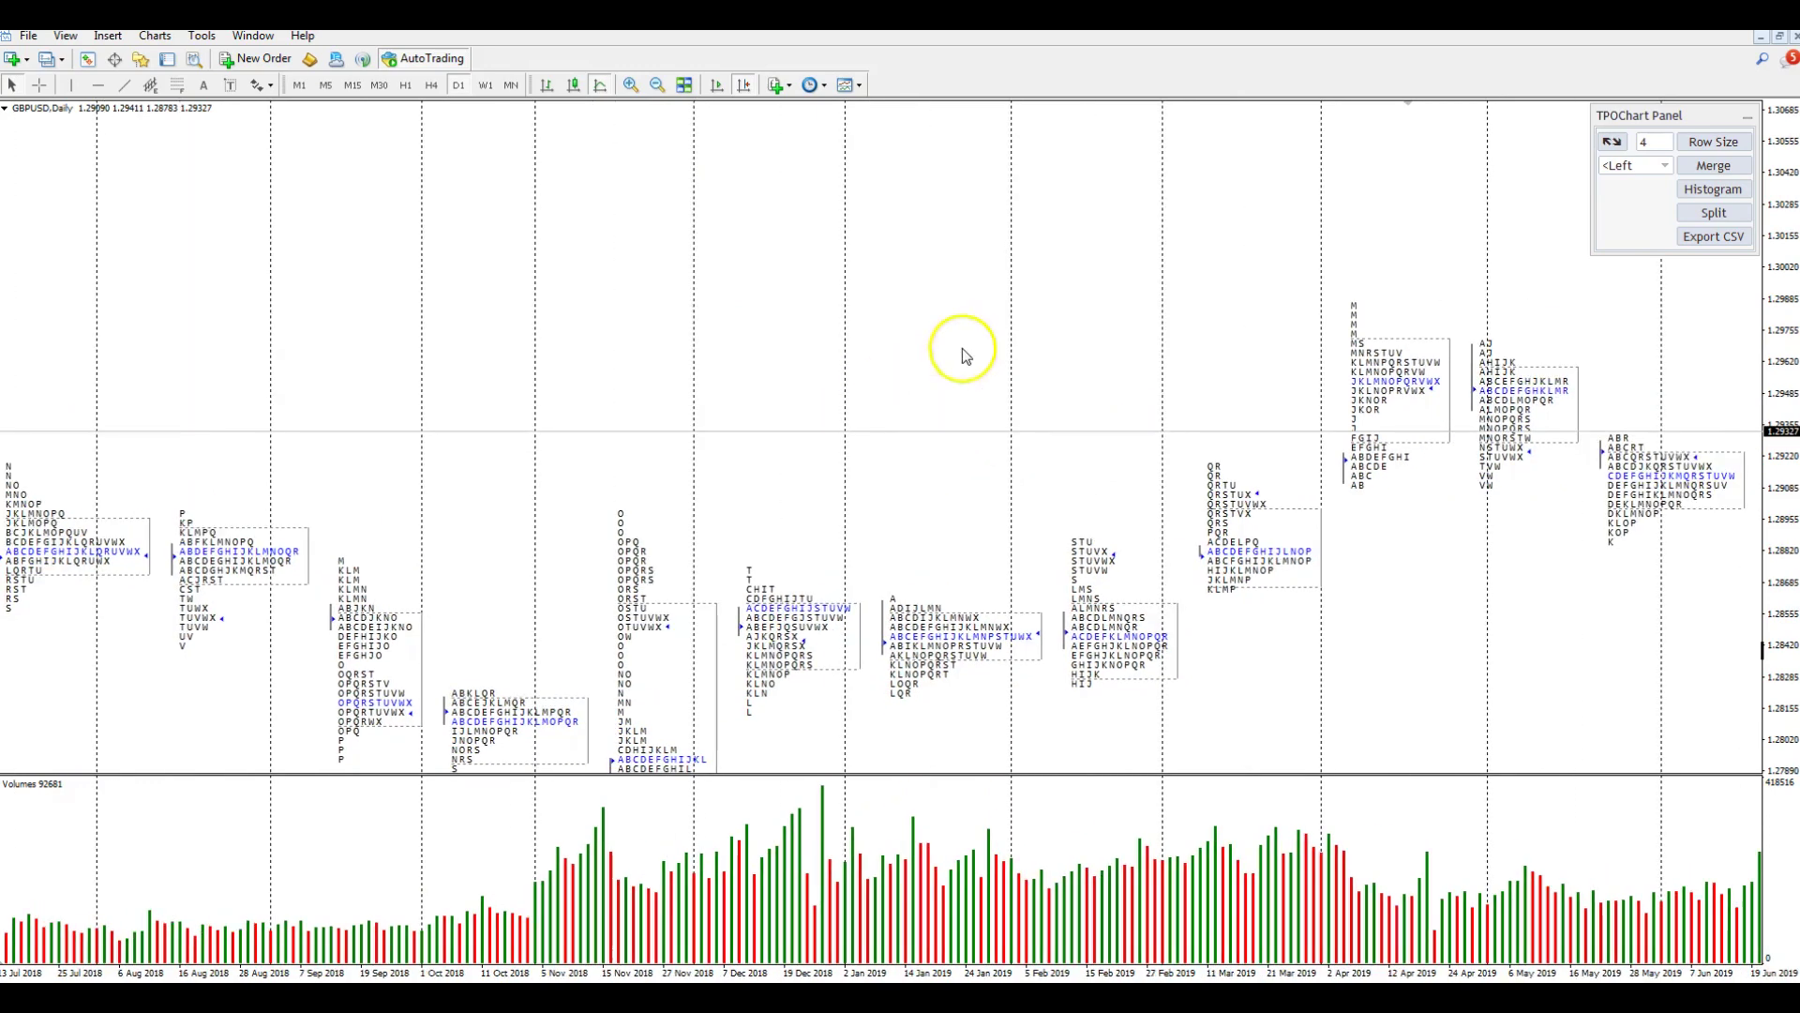
{"action": "left_click", "coordinate": [745, 86]}
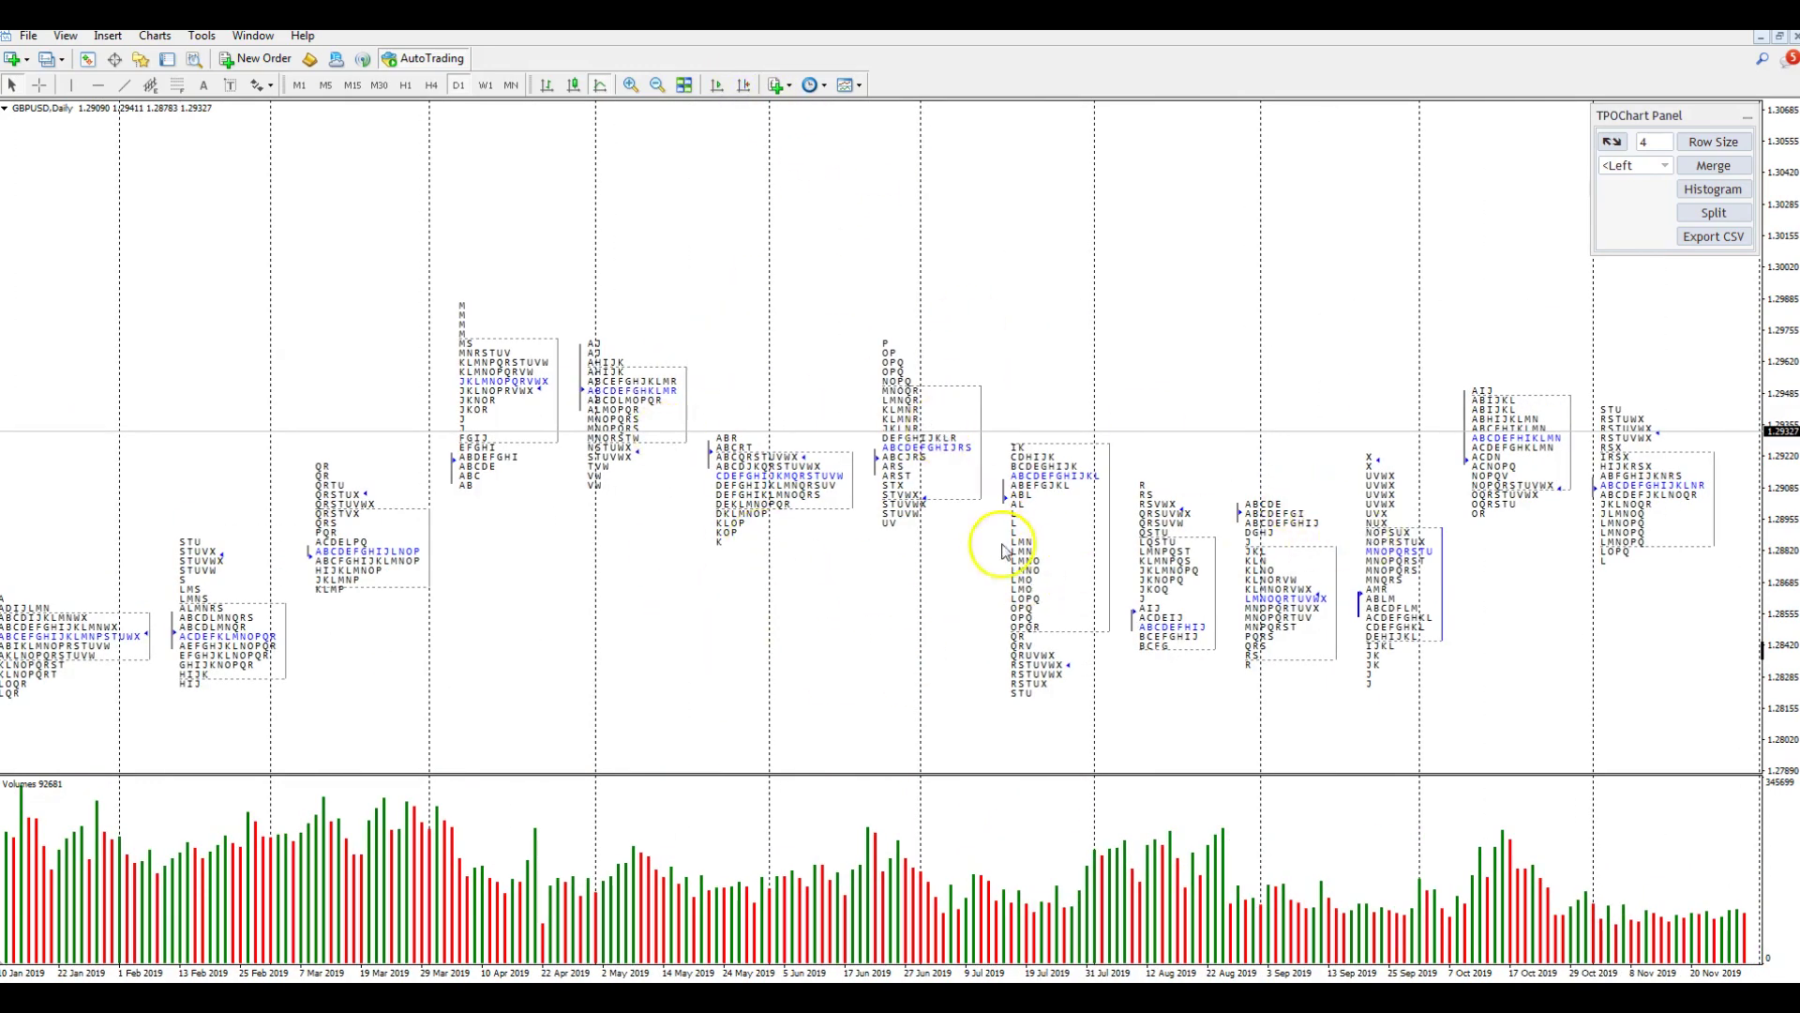
{"action": "left_click", "coordinate": [739, 85]}
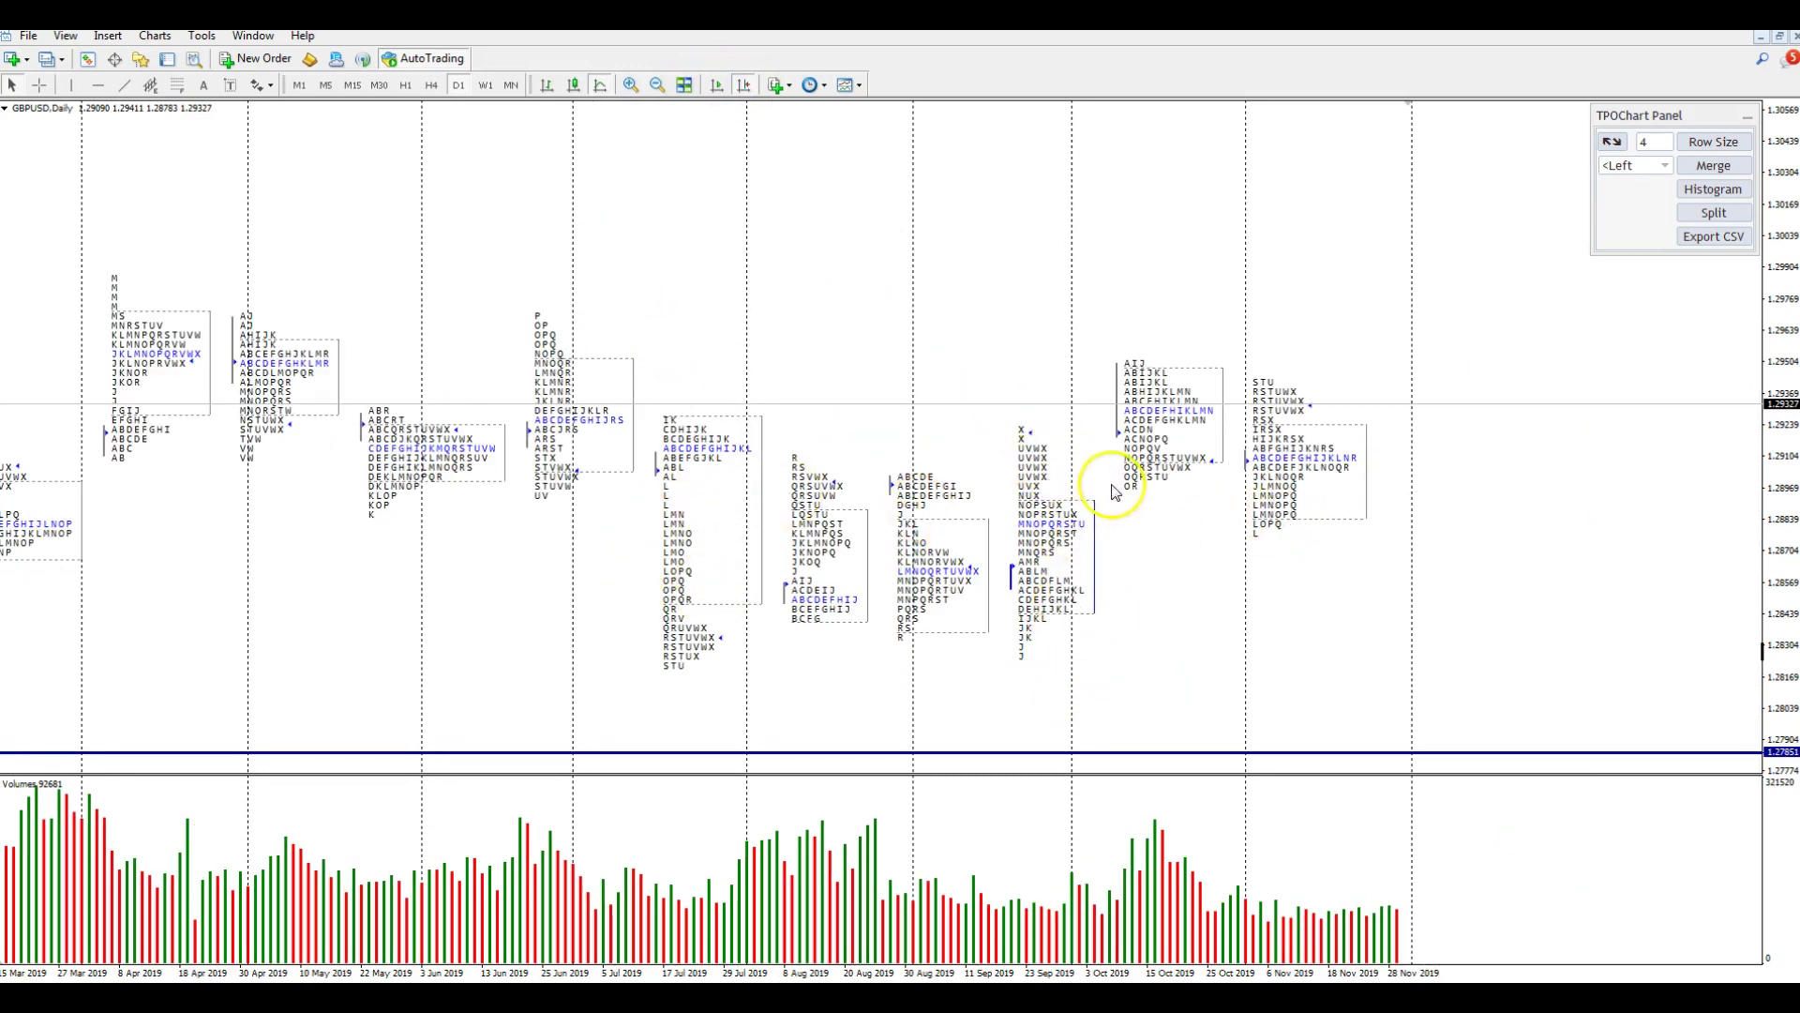
{"action": "scroll", "coordinate": [413, 530], "scroll_direction": "up", "scroll_amount": 2}
{"action": "scroll", "coordinate": [327, 509], "scroll_direction": "up", "scroll_amount": 5}
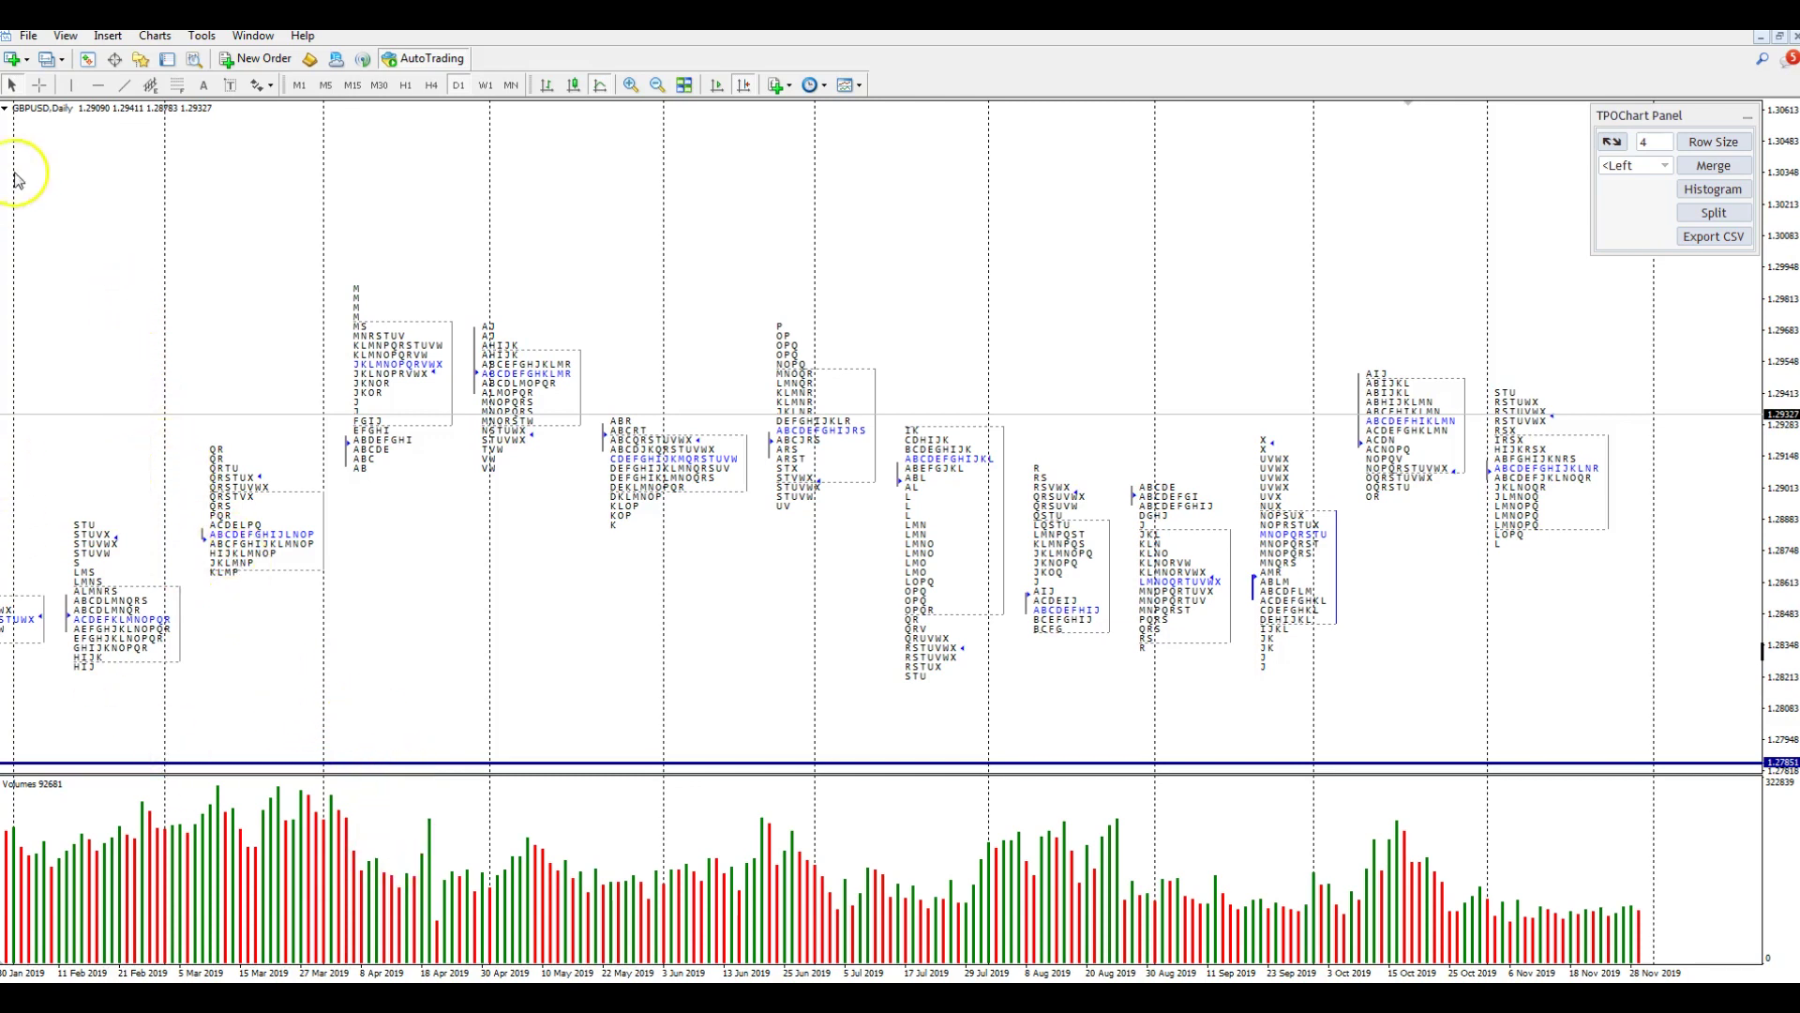
Step: Open a new GBPUSD chart and apply the saved Template_name template to it
{"action": "left_click", "coordinate": [14, 59]}
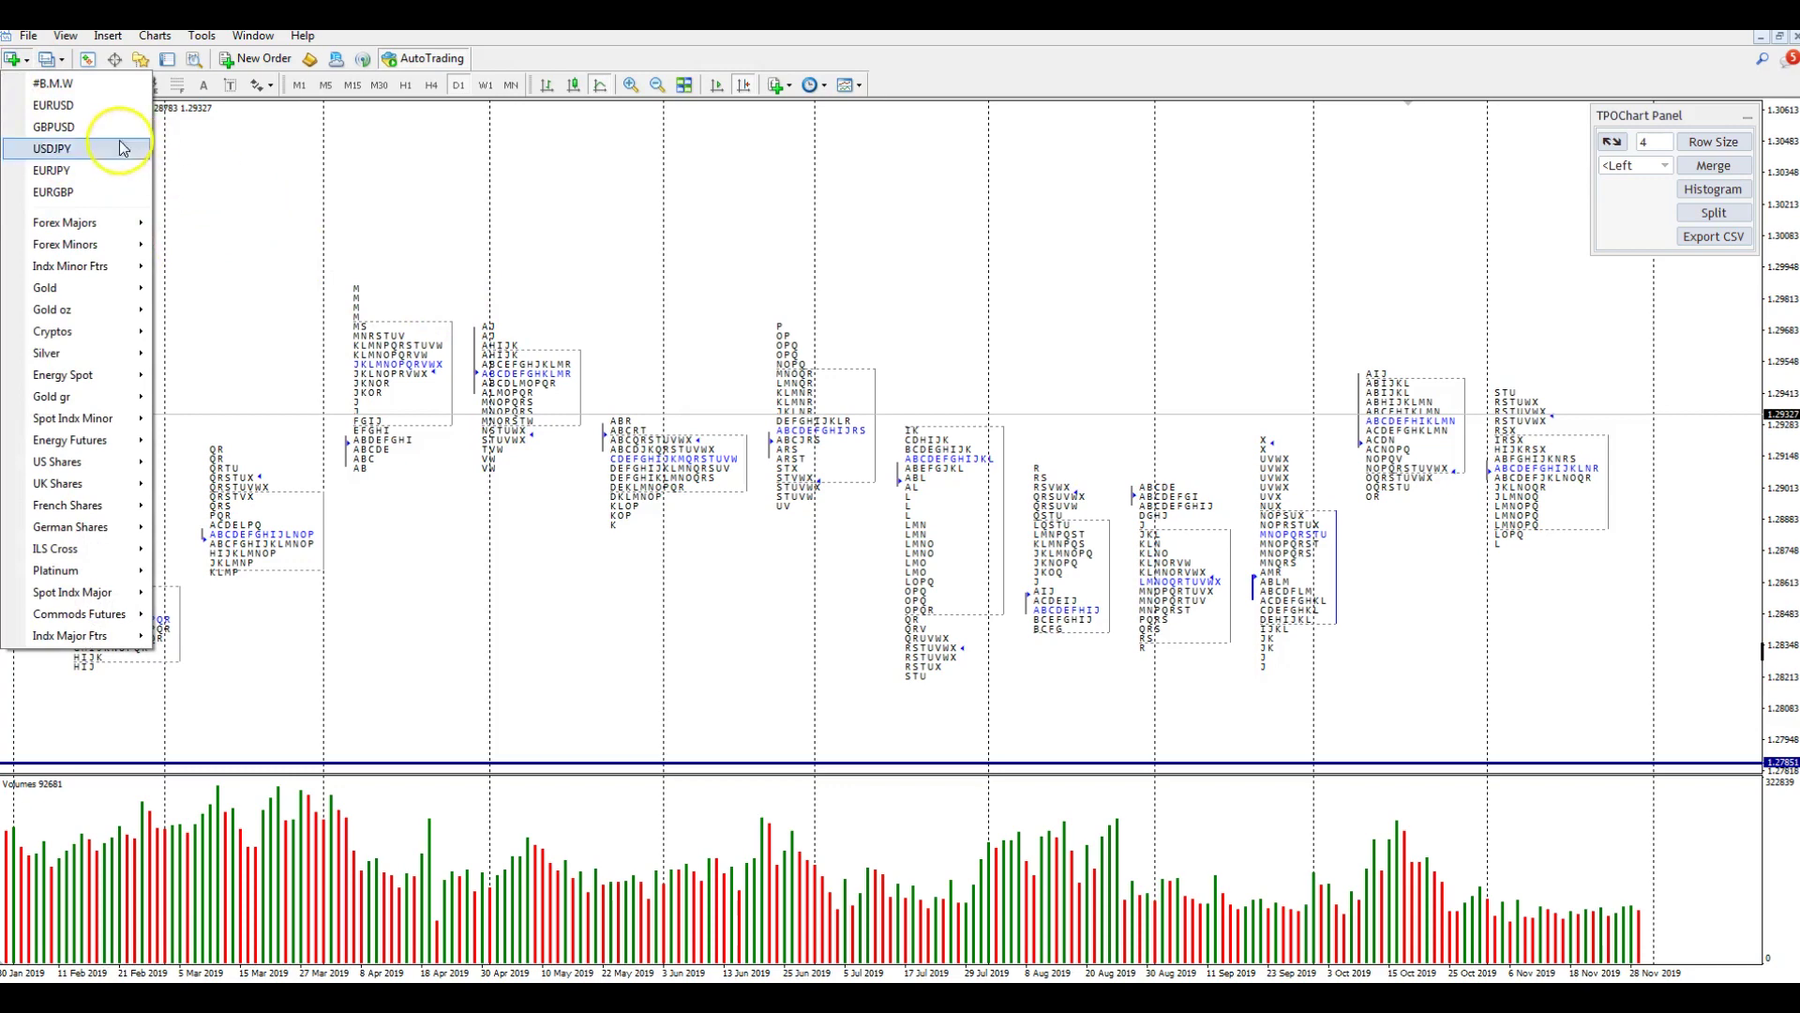
{"action": "left_click", "coordinate": [80, 128]}
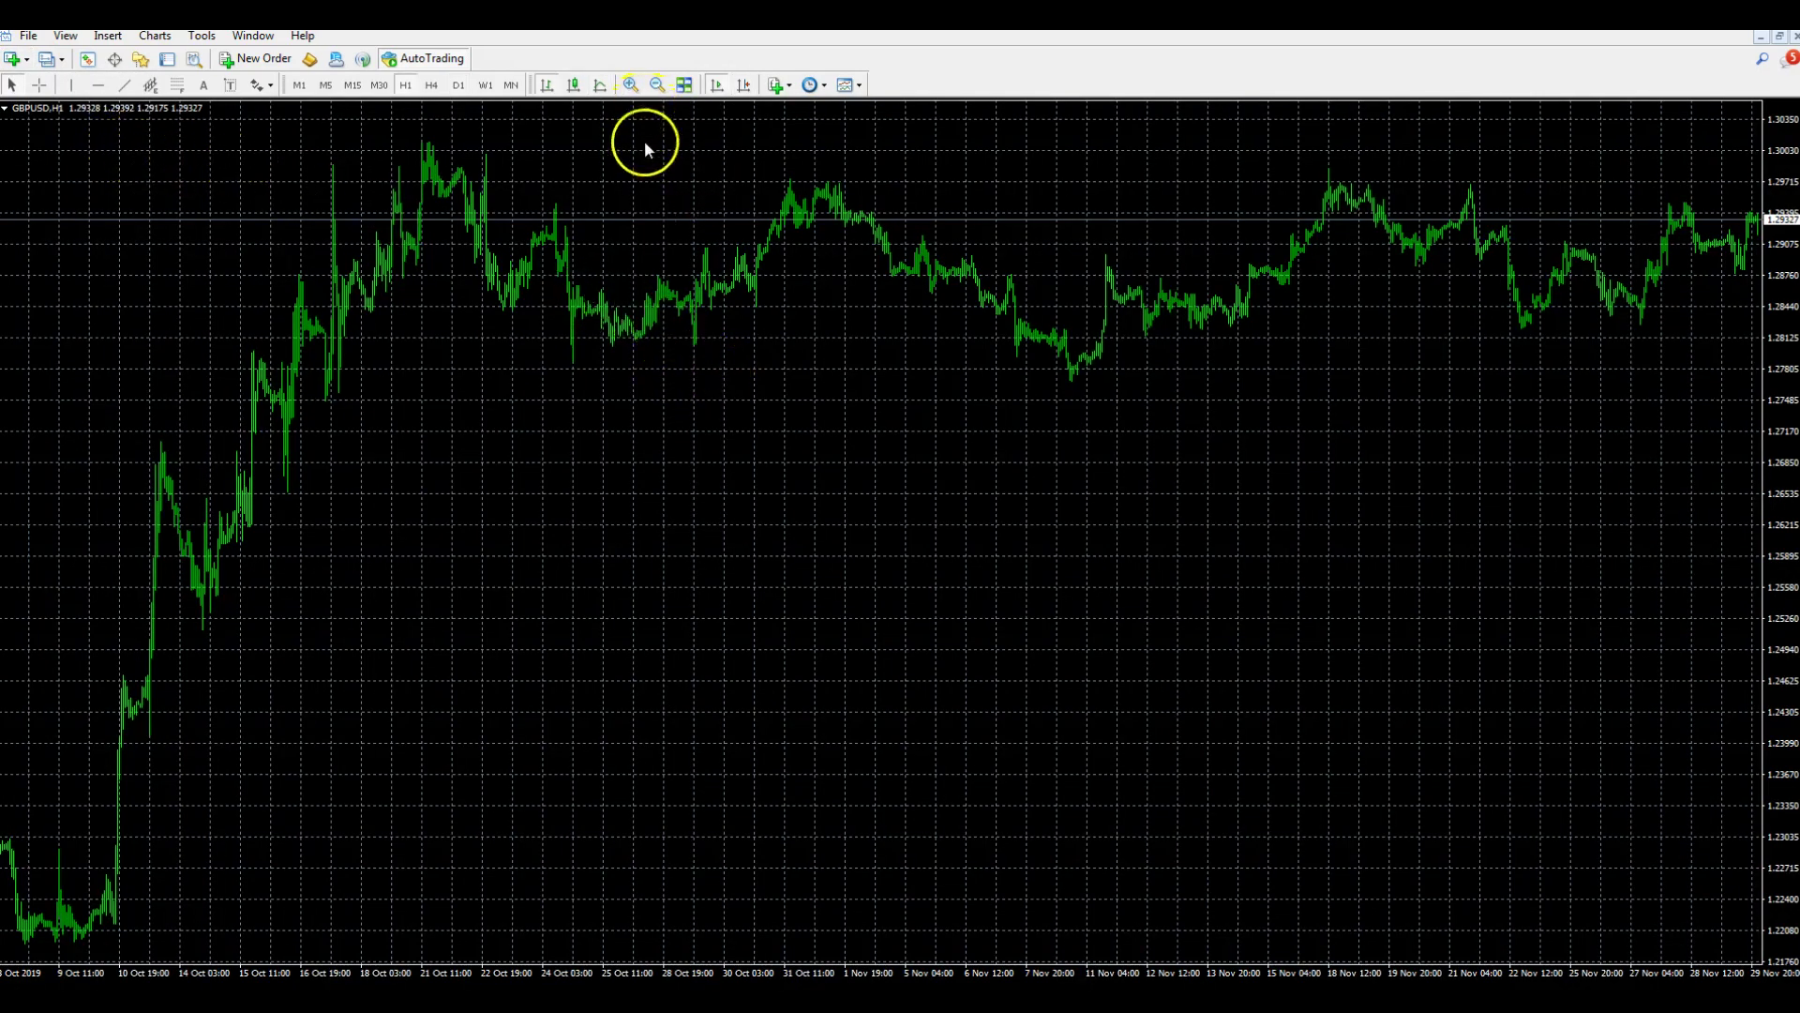
{"action": "right_click", "coordinate": [526, 411]}
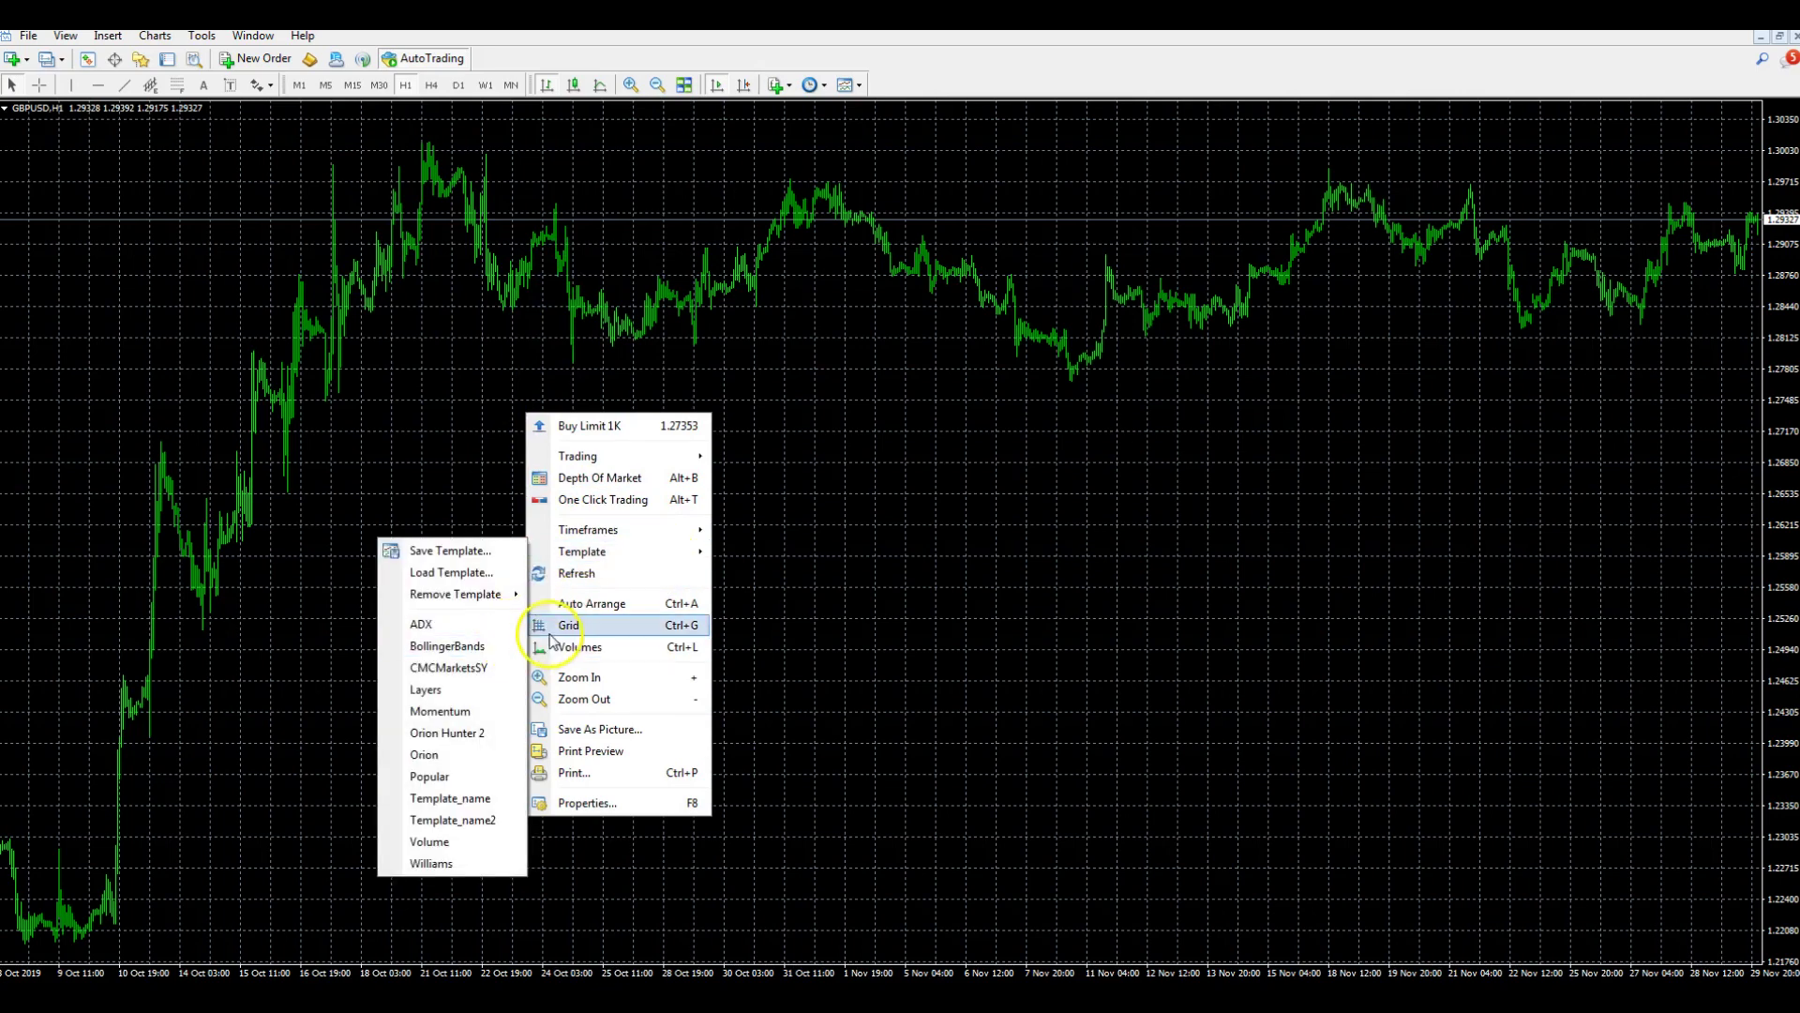
{"action": "left_click", "coordinate": [482, 800]}
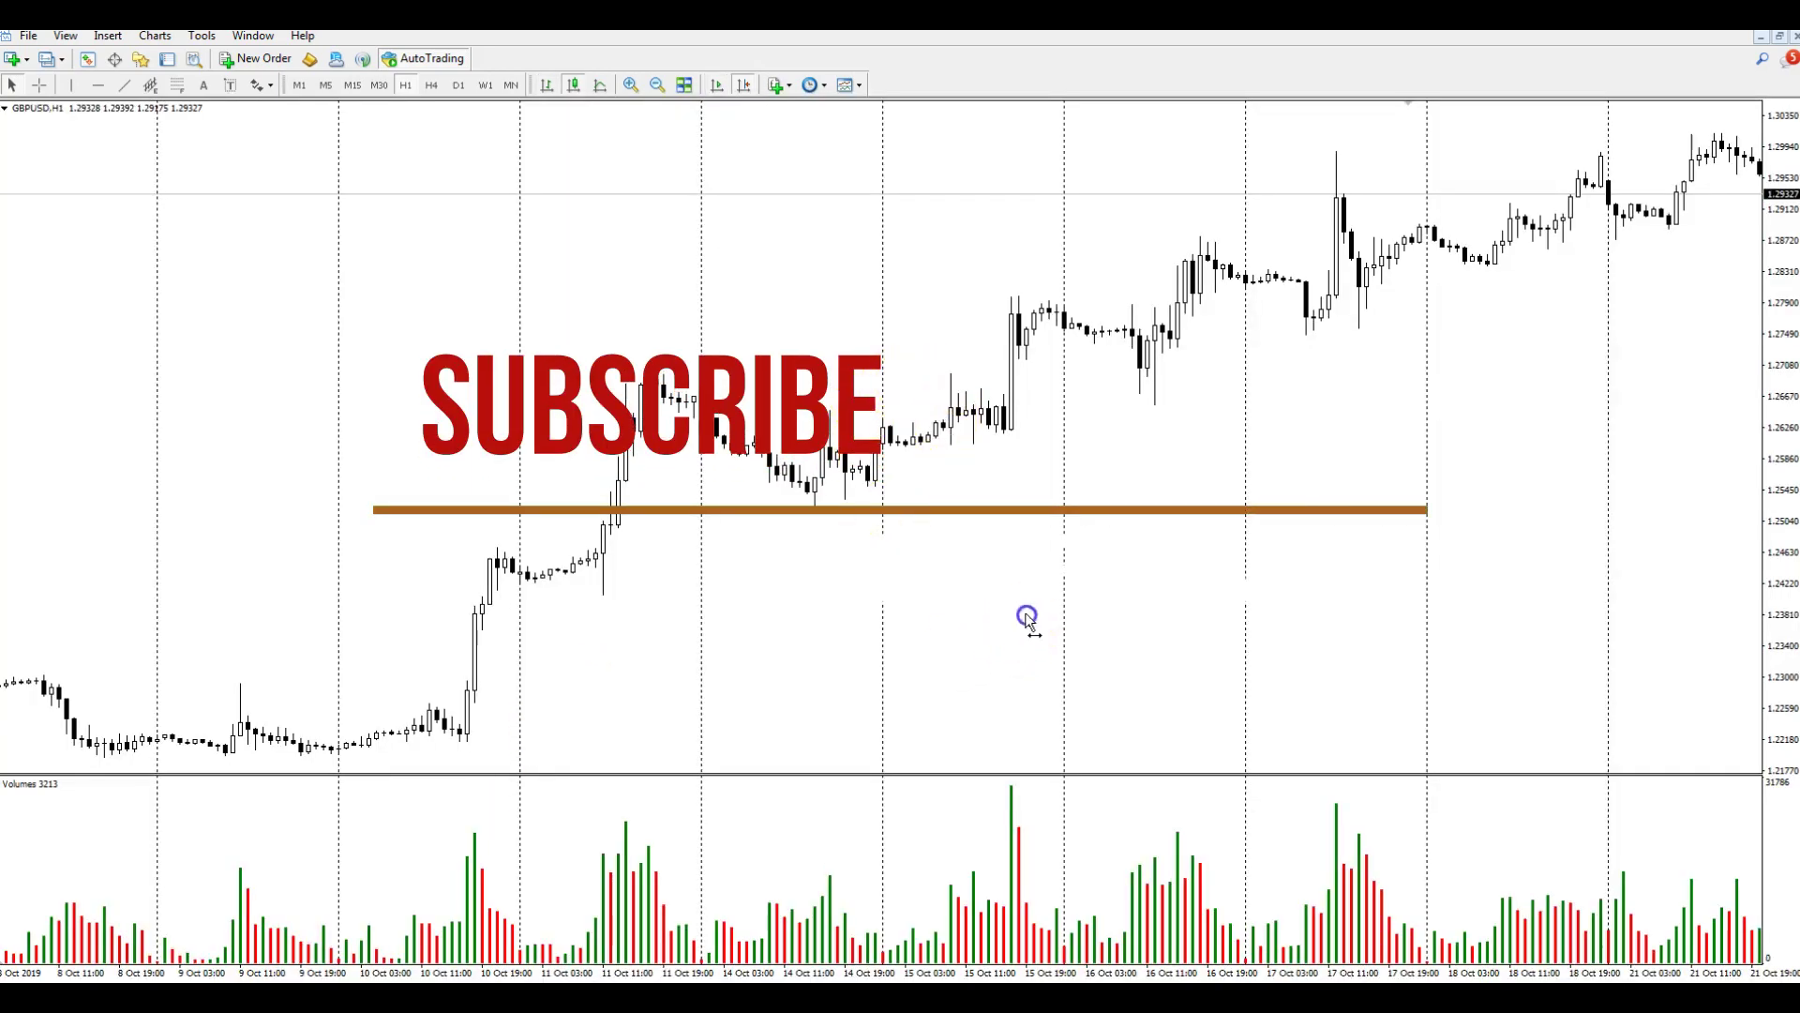
{"action": "scroll", "coordinate": [1028, 615], "scroll_direction": "down", "scroll_amount": 3}
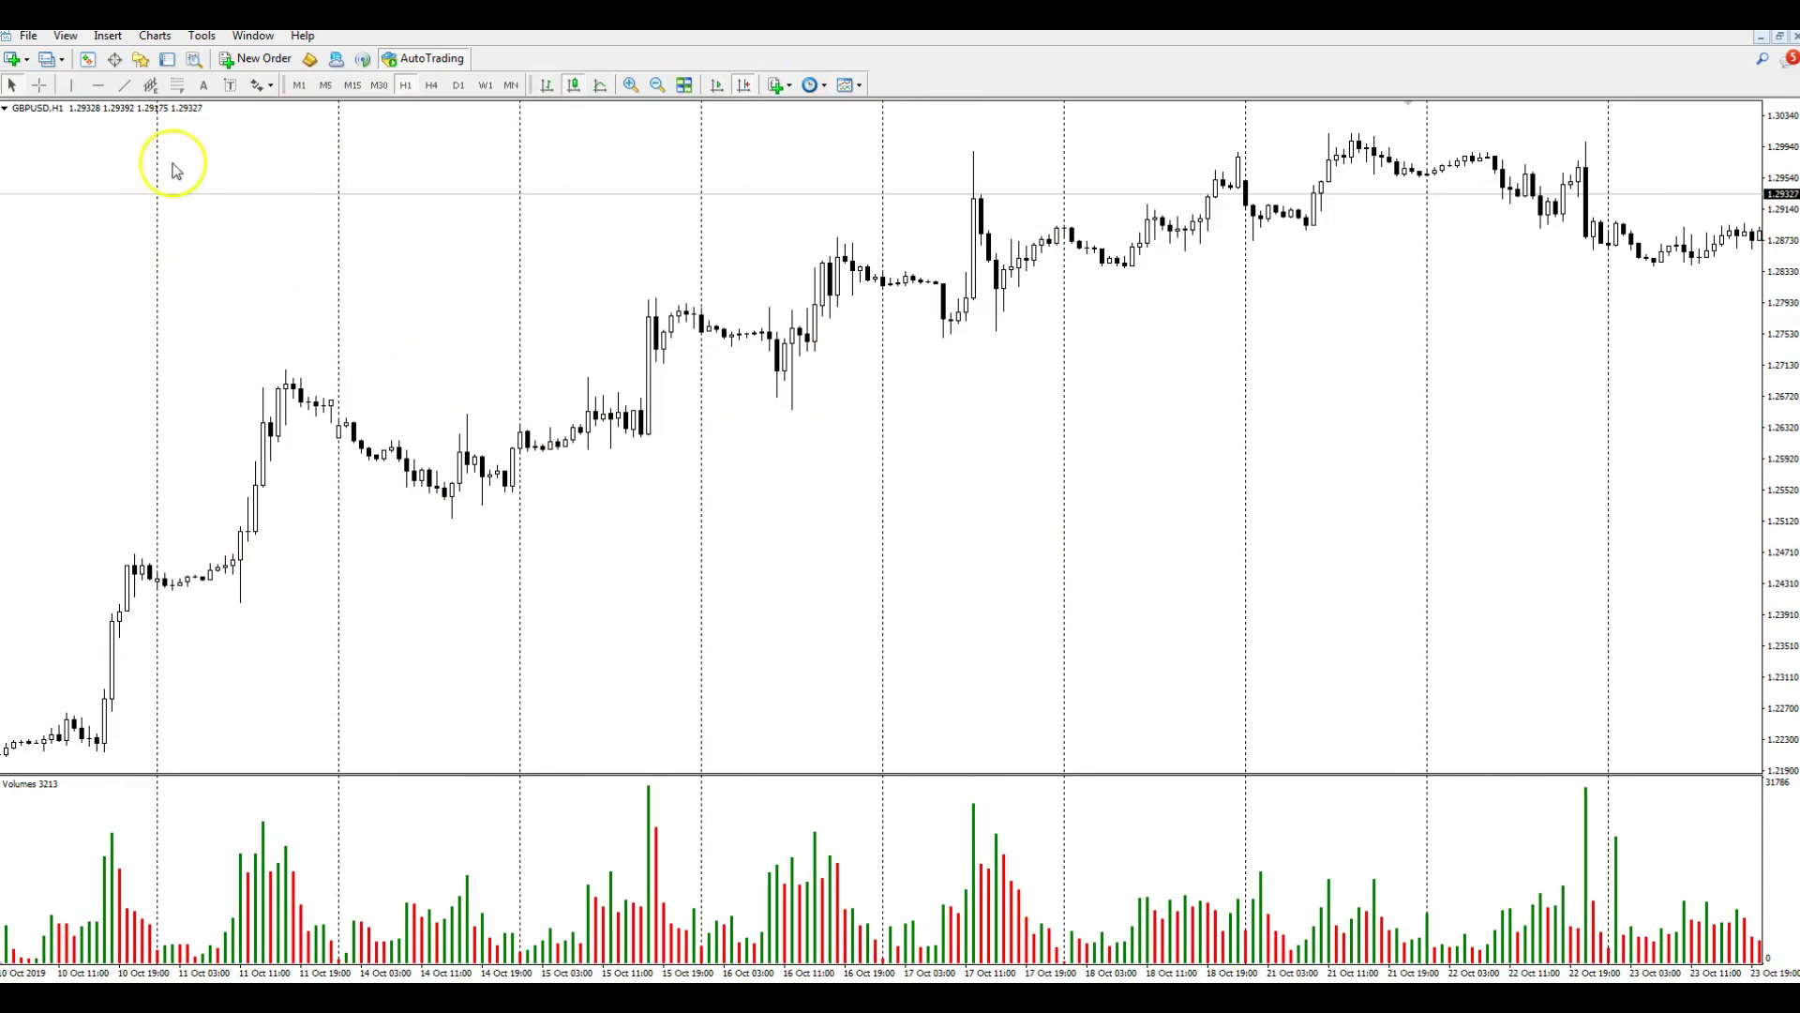
{"action": "left_click", "coordinate": [107, 37]}
{"action": "mouse_move", "coordinate": [57, 57]}
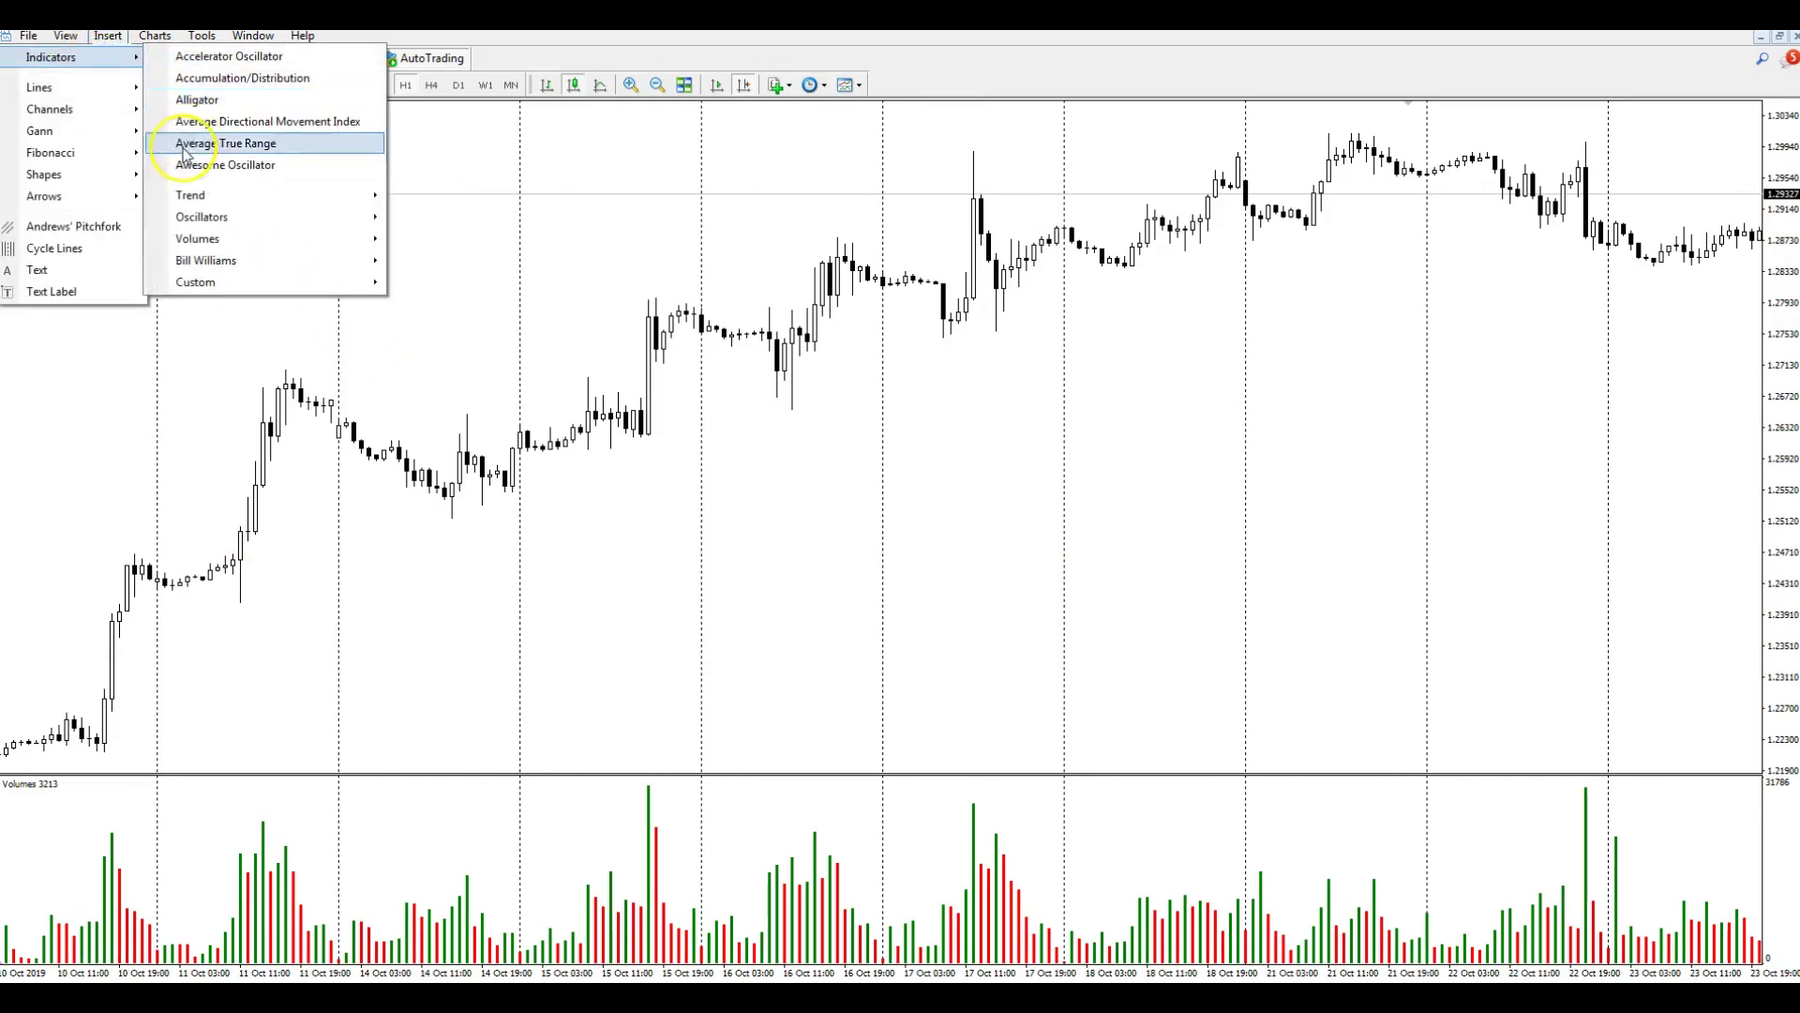
{"action": "mouse_move", "coordinate": [214, 286]}
{"action": "left_click", "coordinate": [590, 181]}
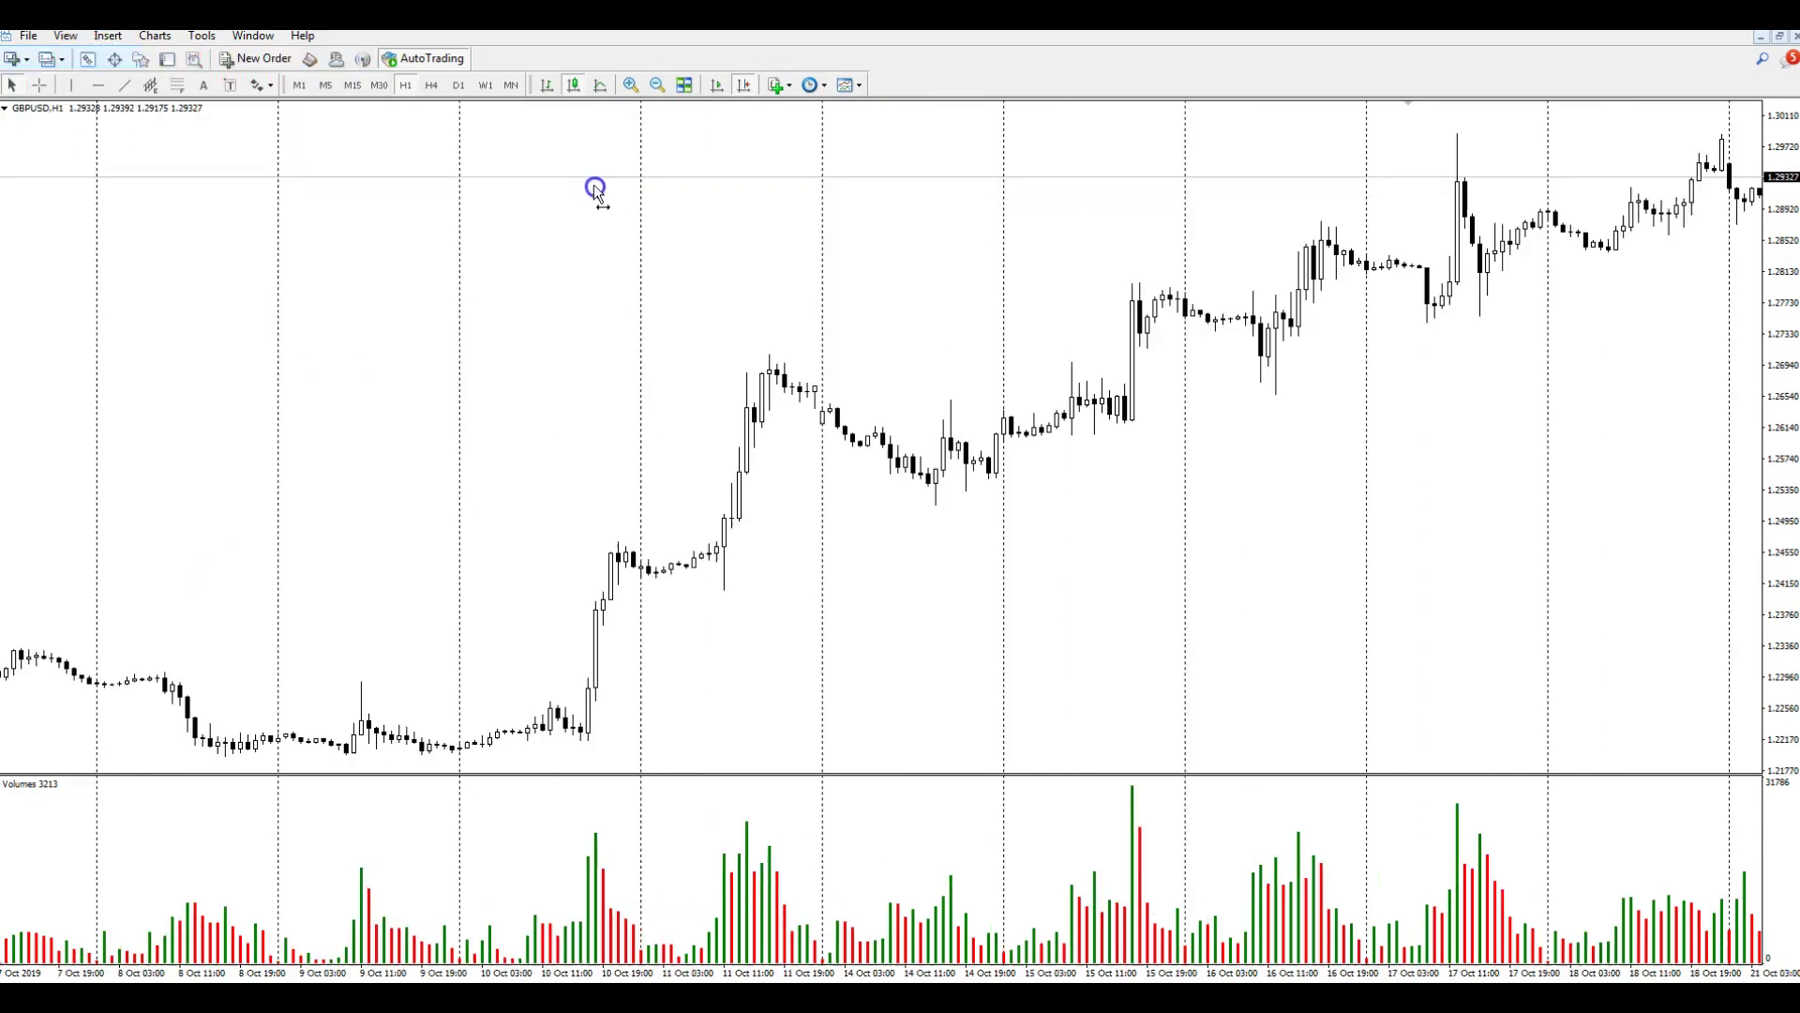
{"action": "left_click_drag", "start_coordinate": [535, 241], "coordinate": [424, 378]}
{"action": "scroll", "coordinate": [1037, 290], "scroll_direction": "down", "scroll_amount": 10}
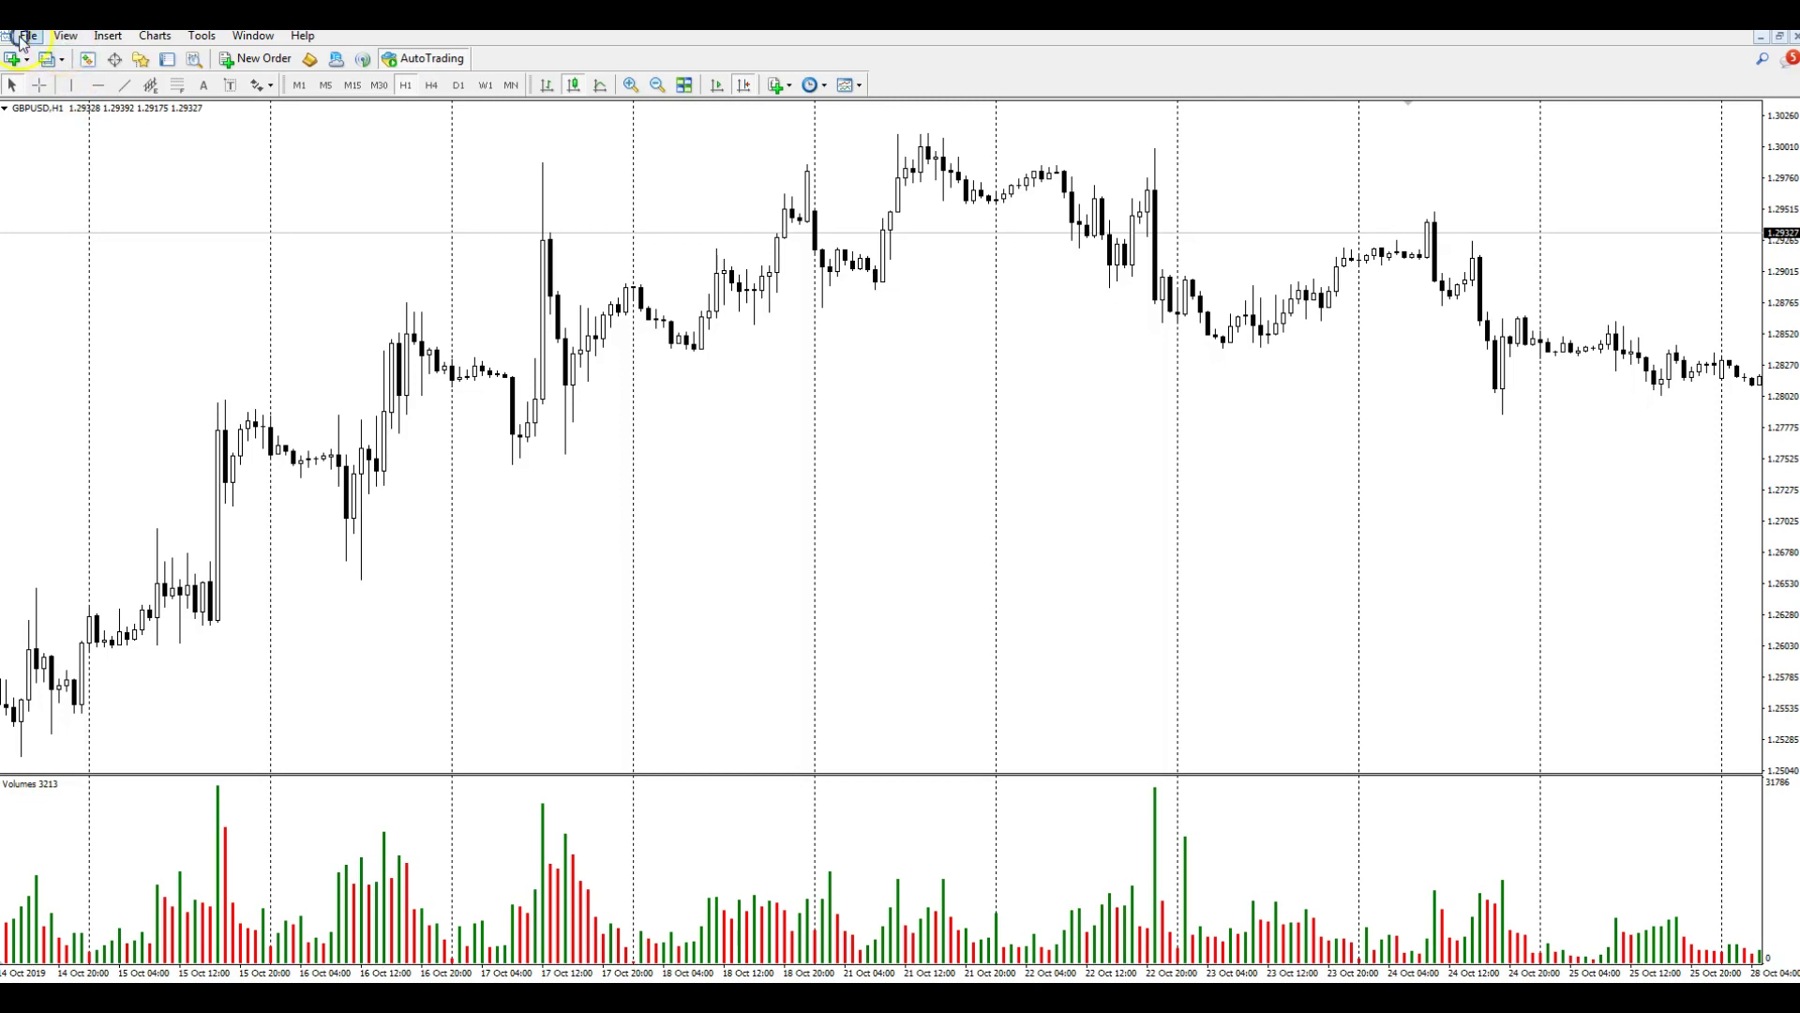
{"action": "left_click", "coordinate": [26, 37]}
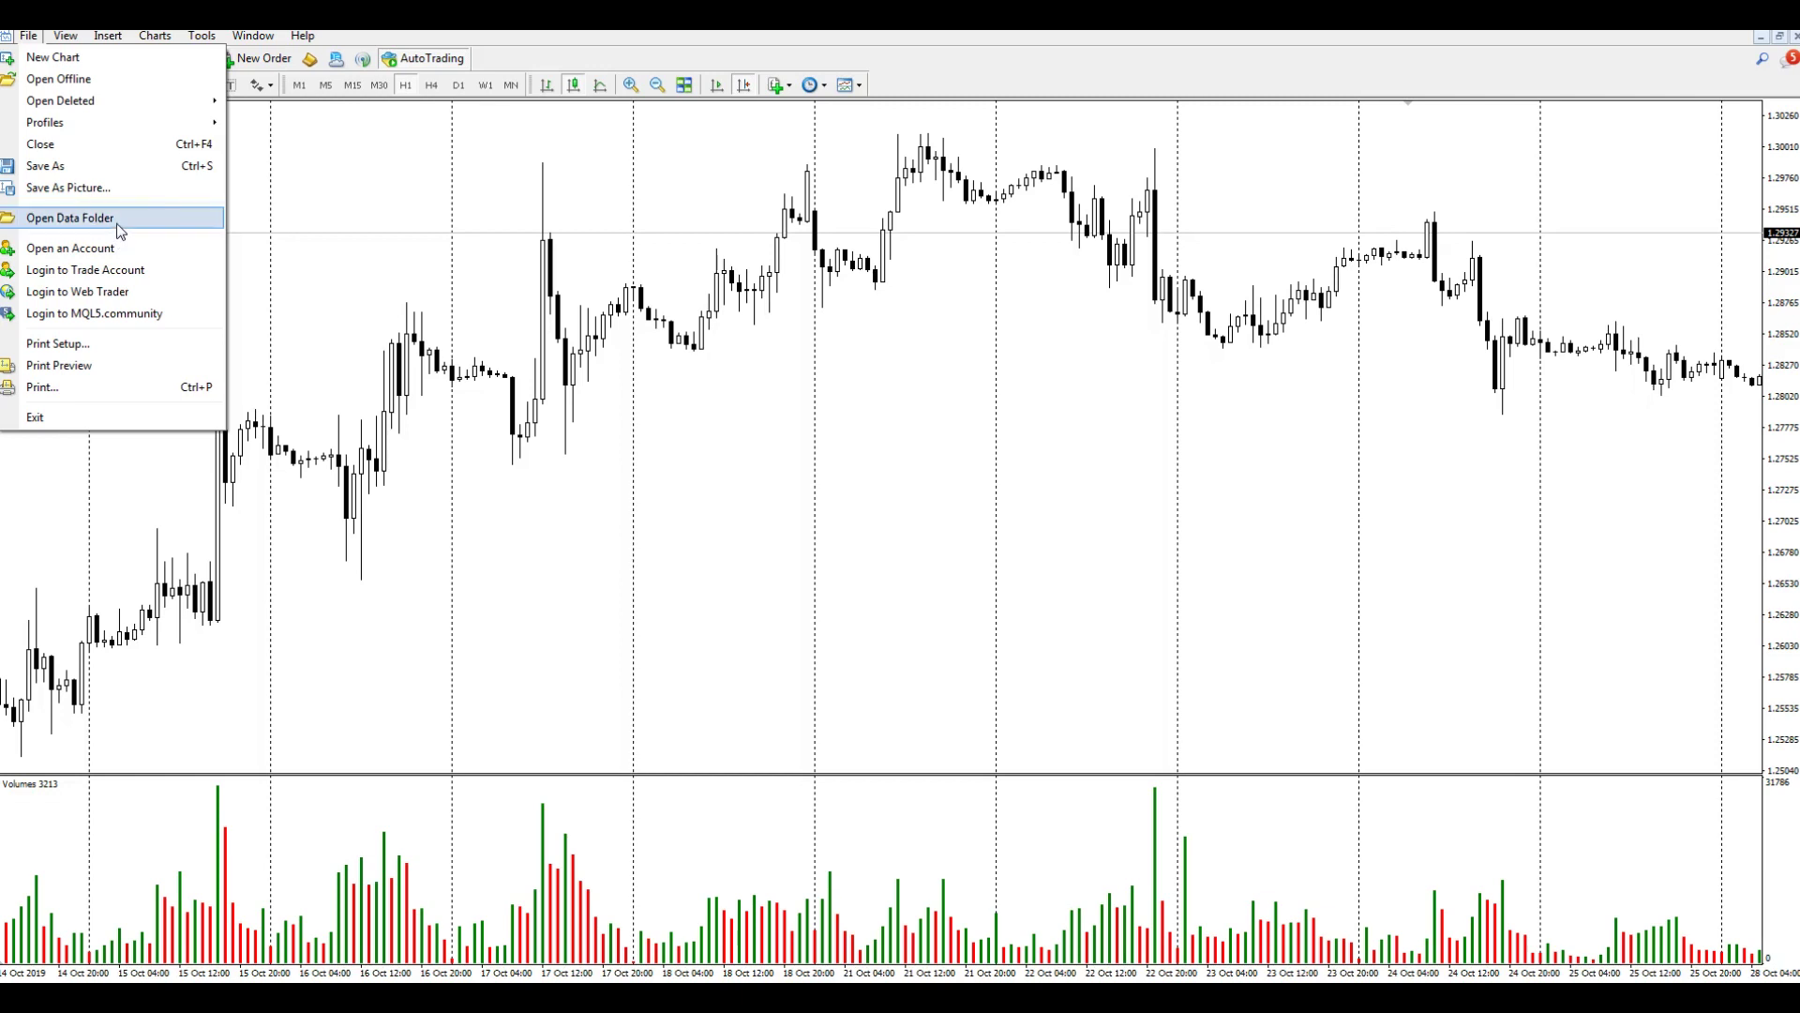
{"action": "left_click", "coordinate": [328, 261]}
{"action": "scroll", "coordinate": [281, 216], "scroll_direction": "down", "scroll_amount": 3}
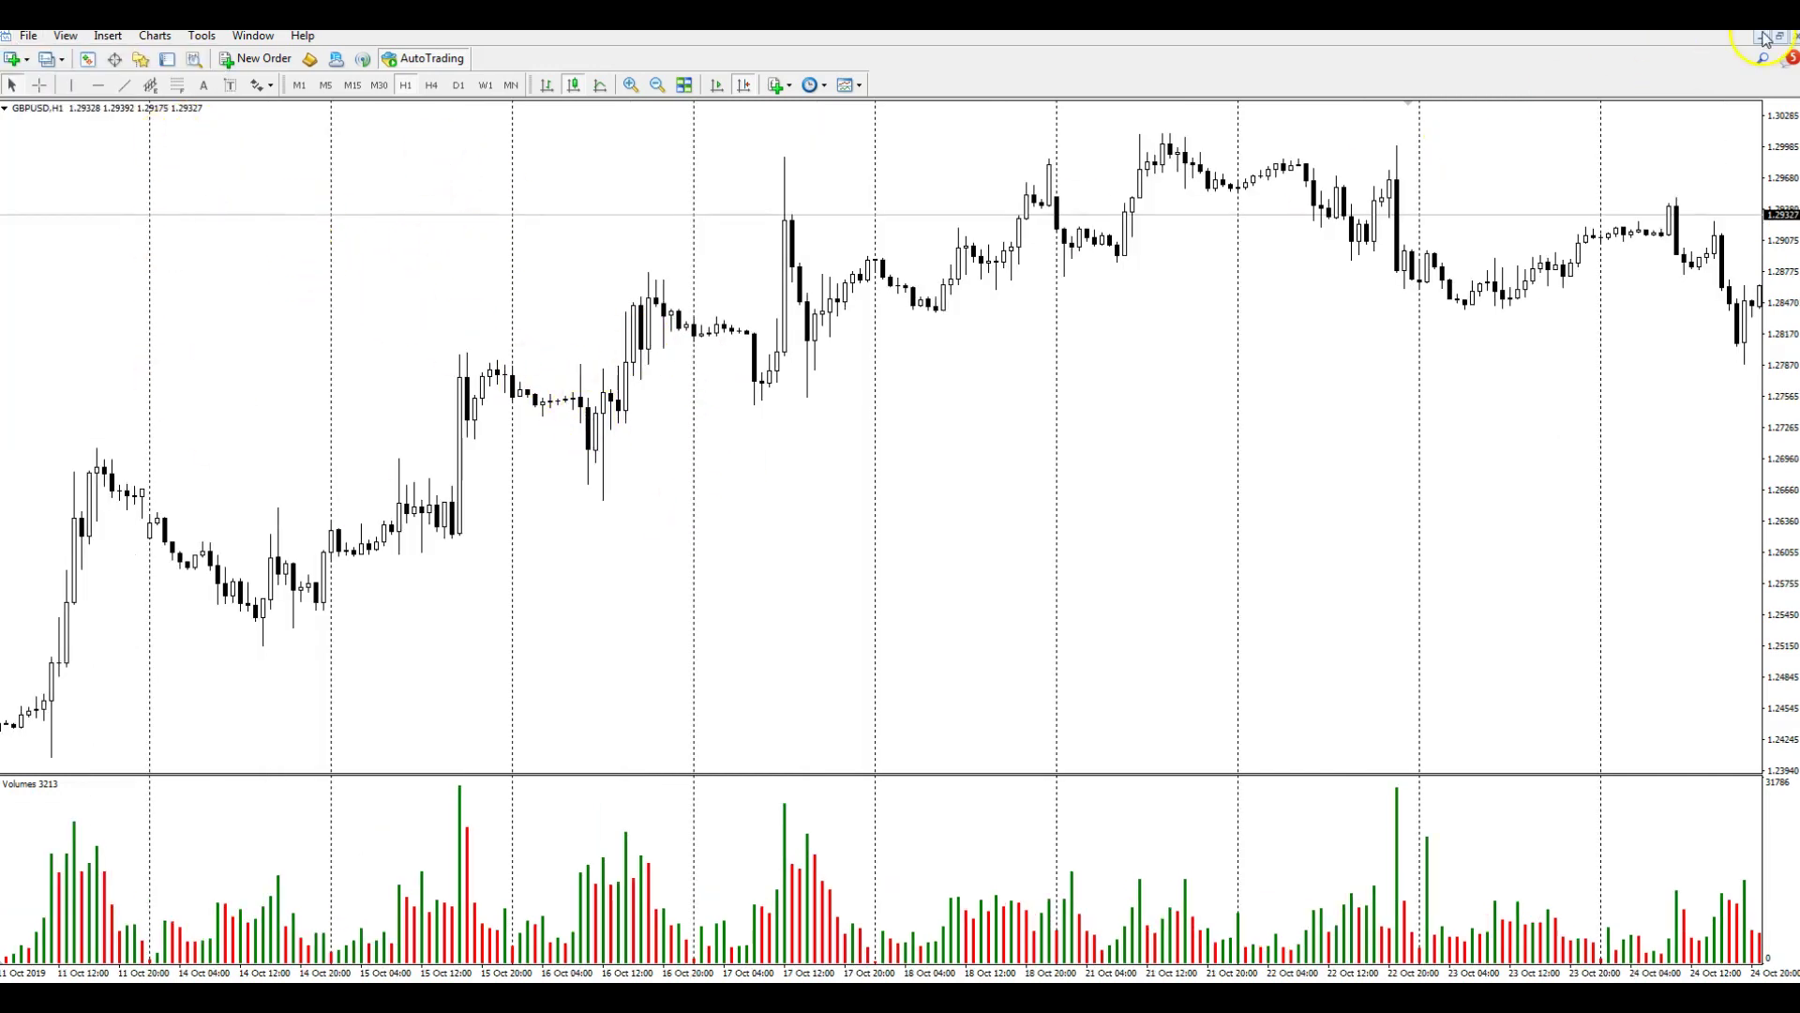
{"action": "left_click", "coordinate": [111, 38]}
{"action": "mouse_move", "coordinate": [100, 56]}
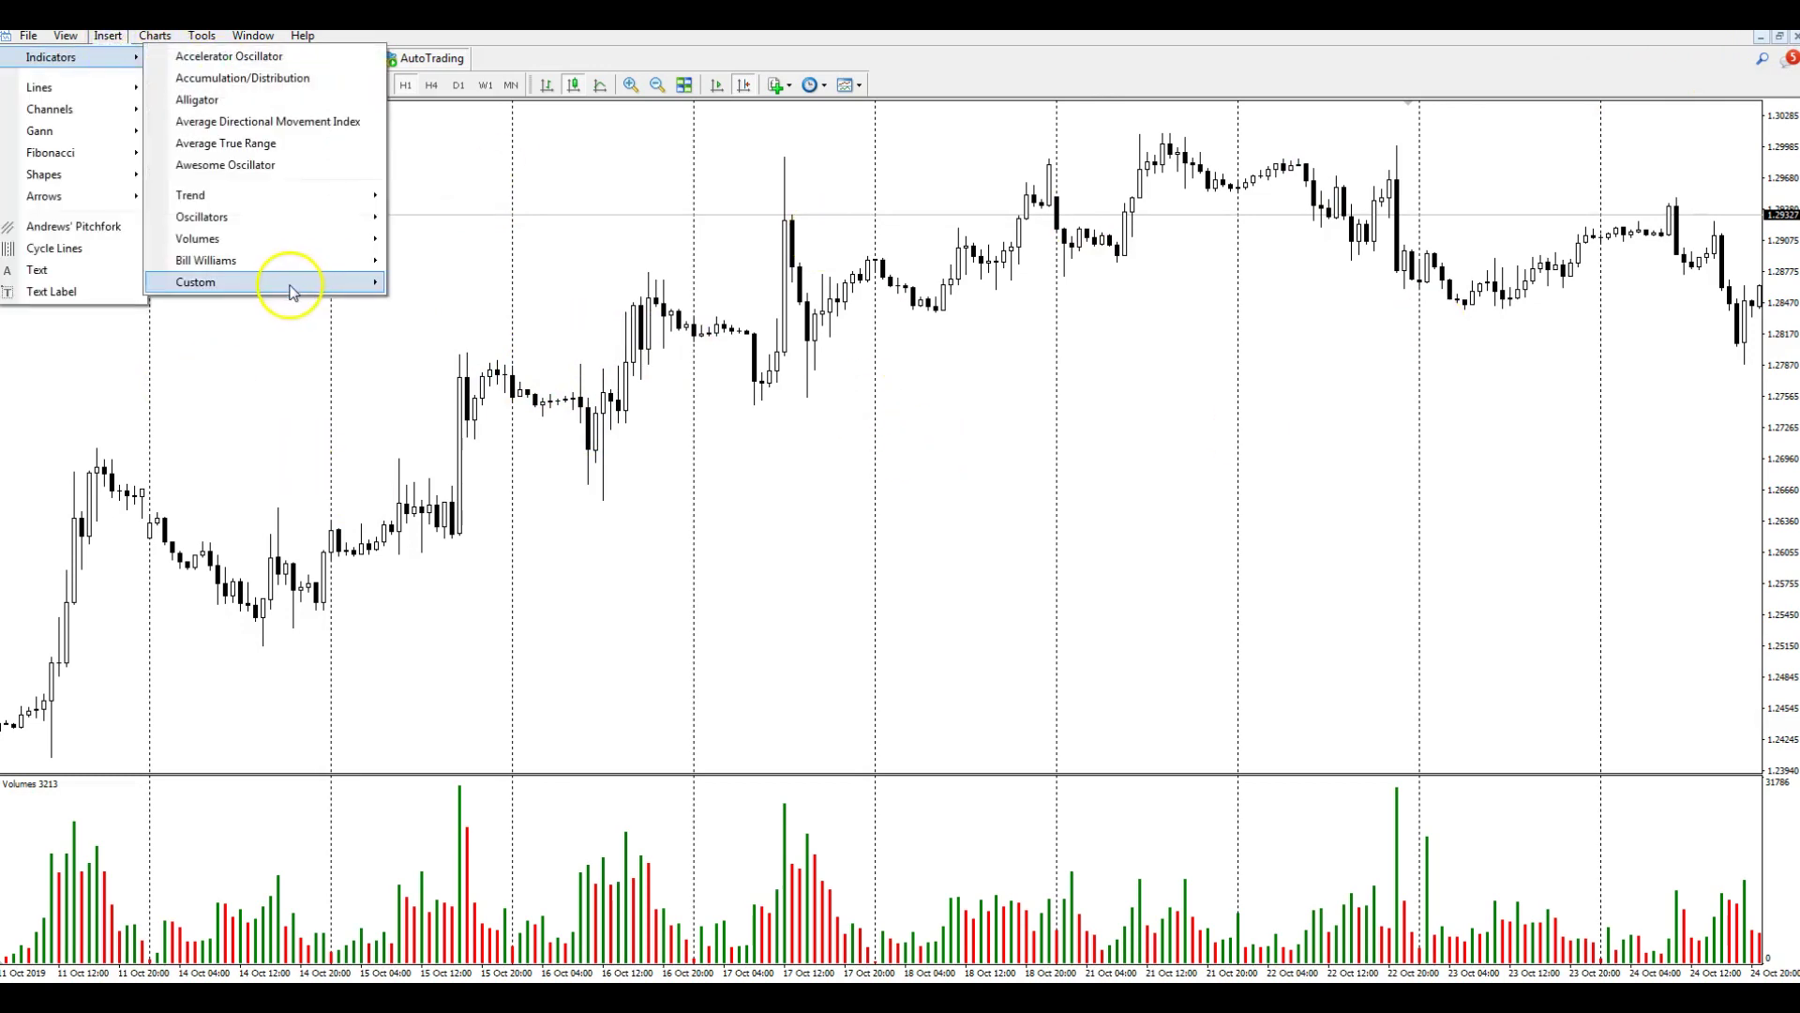
{"action": "left_click", "coordinate": [343, 284]}
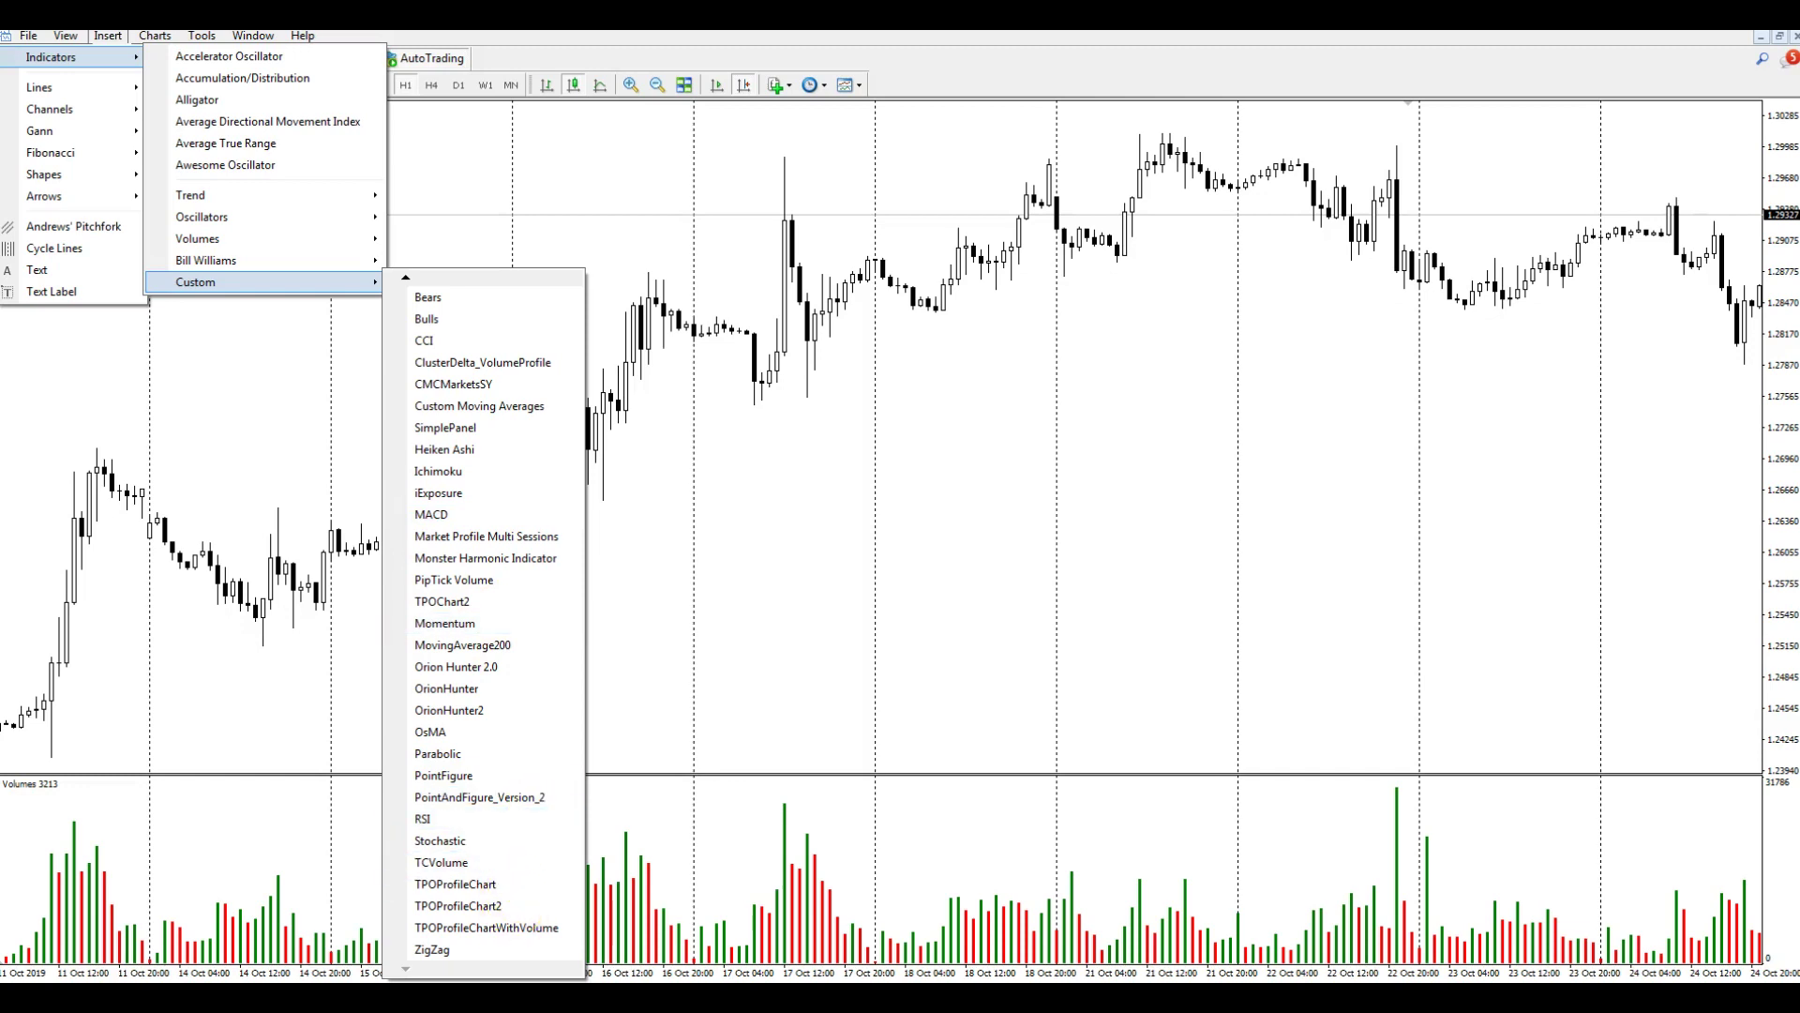
{"action": "left_click", "coordinate": [723, 442]}
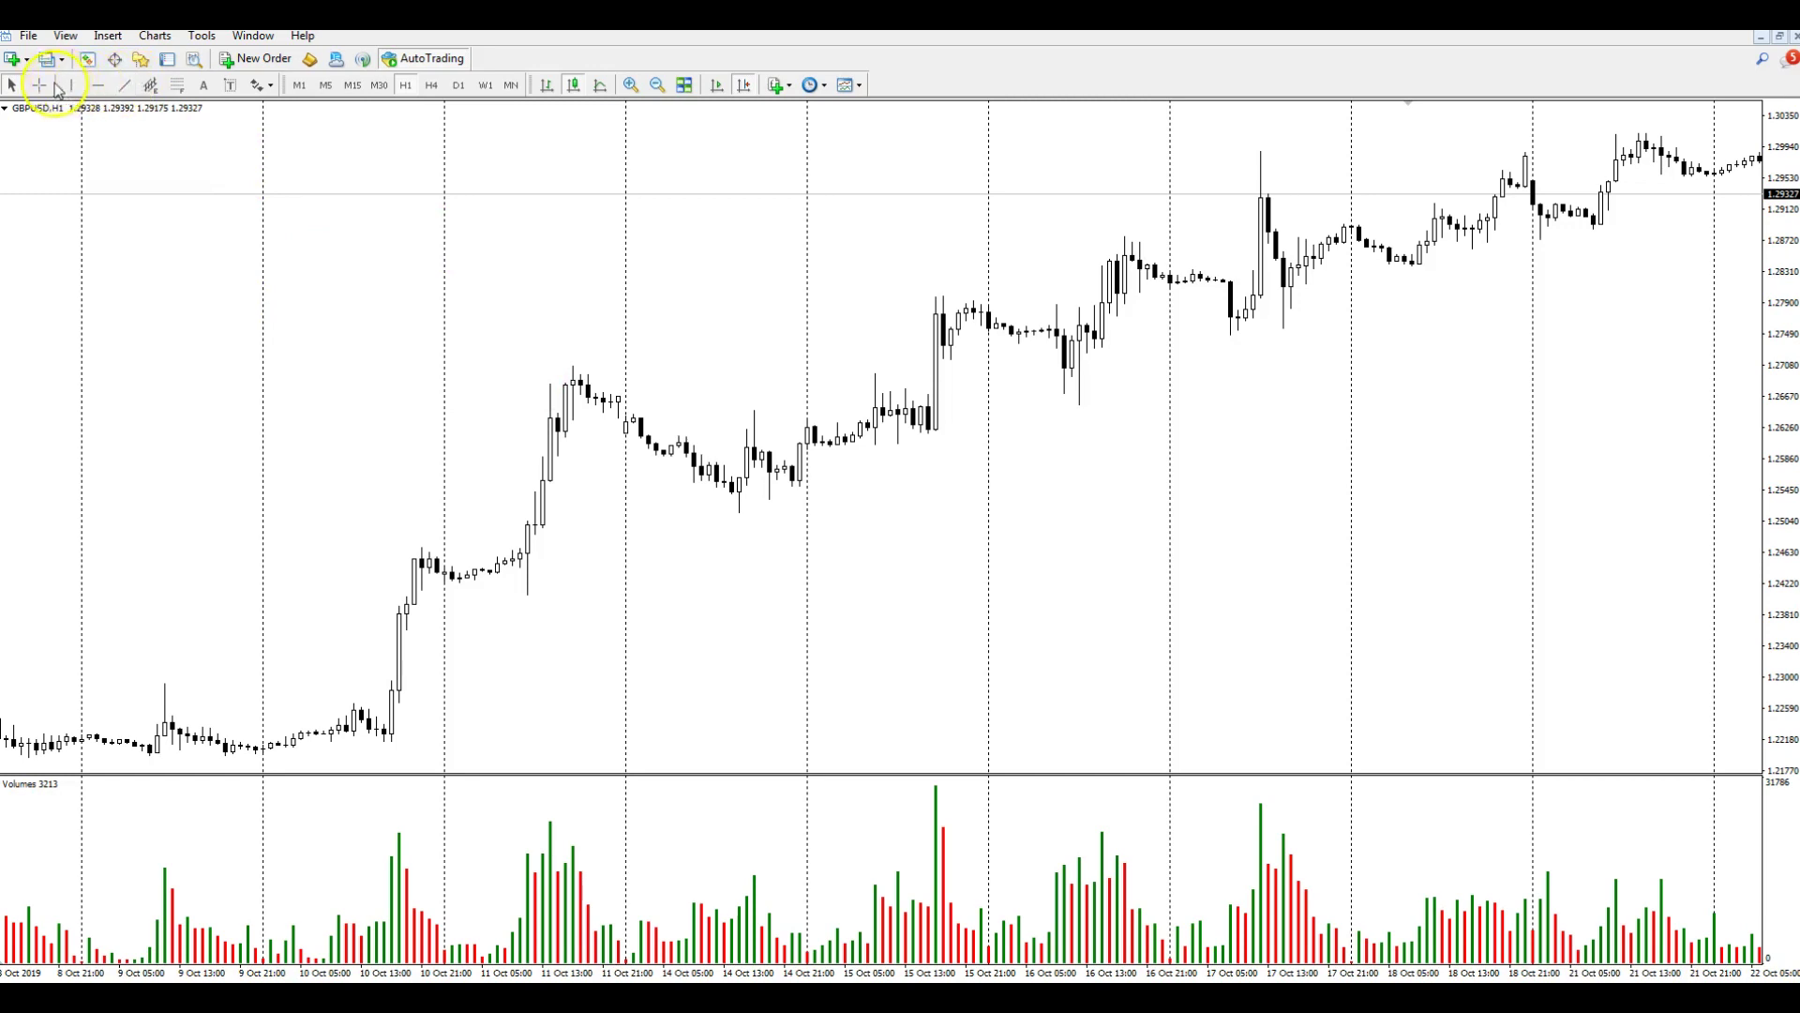
Step: Insert the custom indicator TPOProfileChart2 on the GBPUSD H1 chart, bringing up its input settings
{"action": "left_click", "coordinate": [109, 36]}
{"action": "mouse_move", "coordinate": [114, 58]}
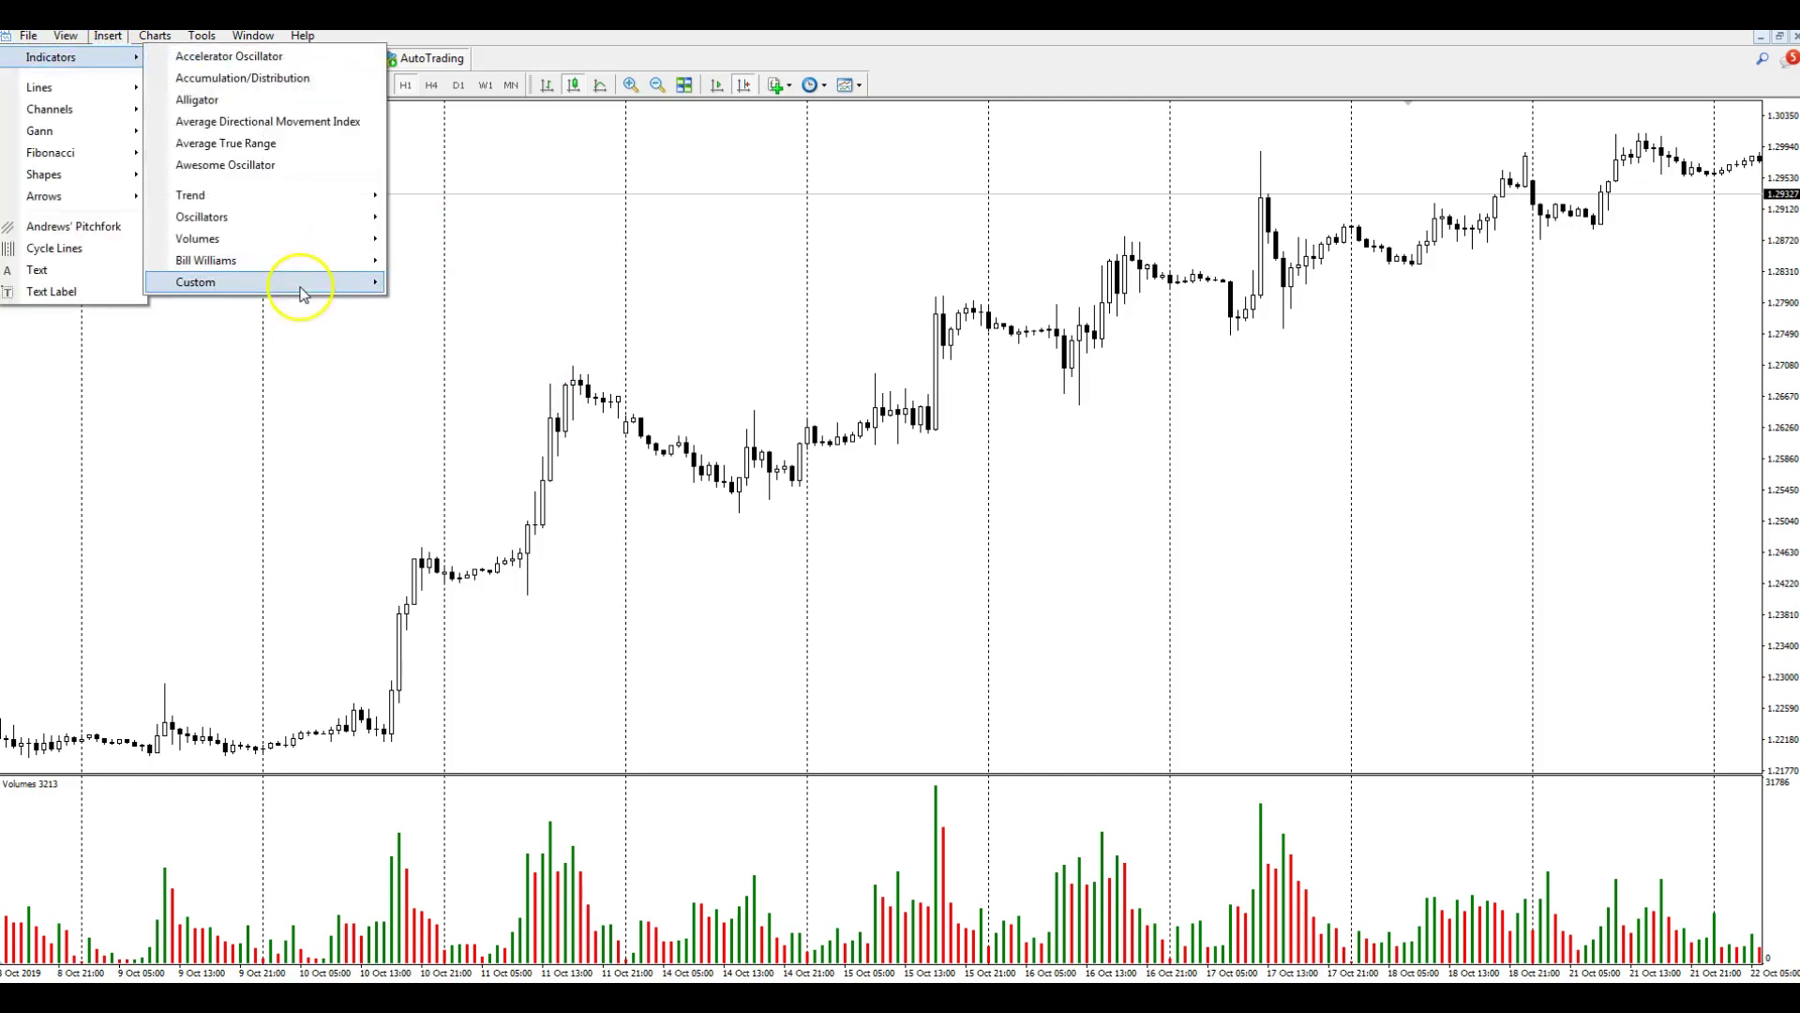
{"action": "mouse_move", "coordinate": [300, 283]}
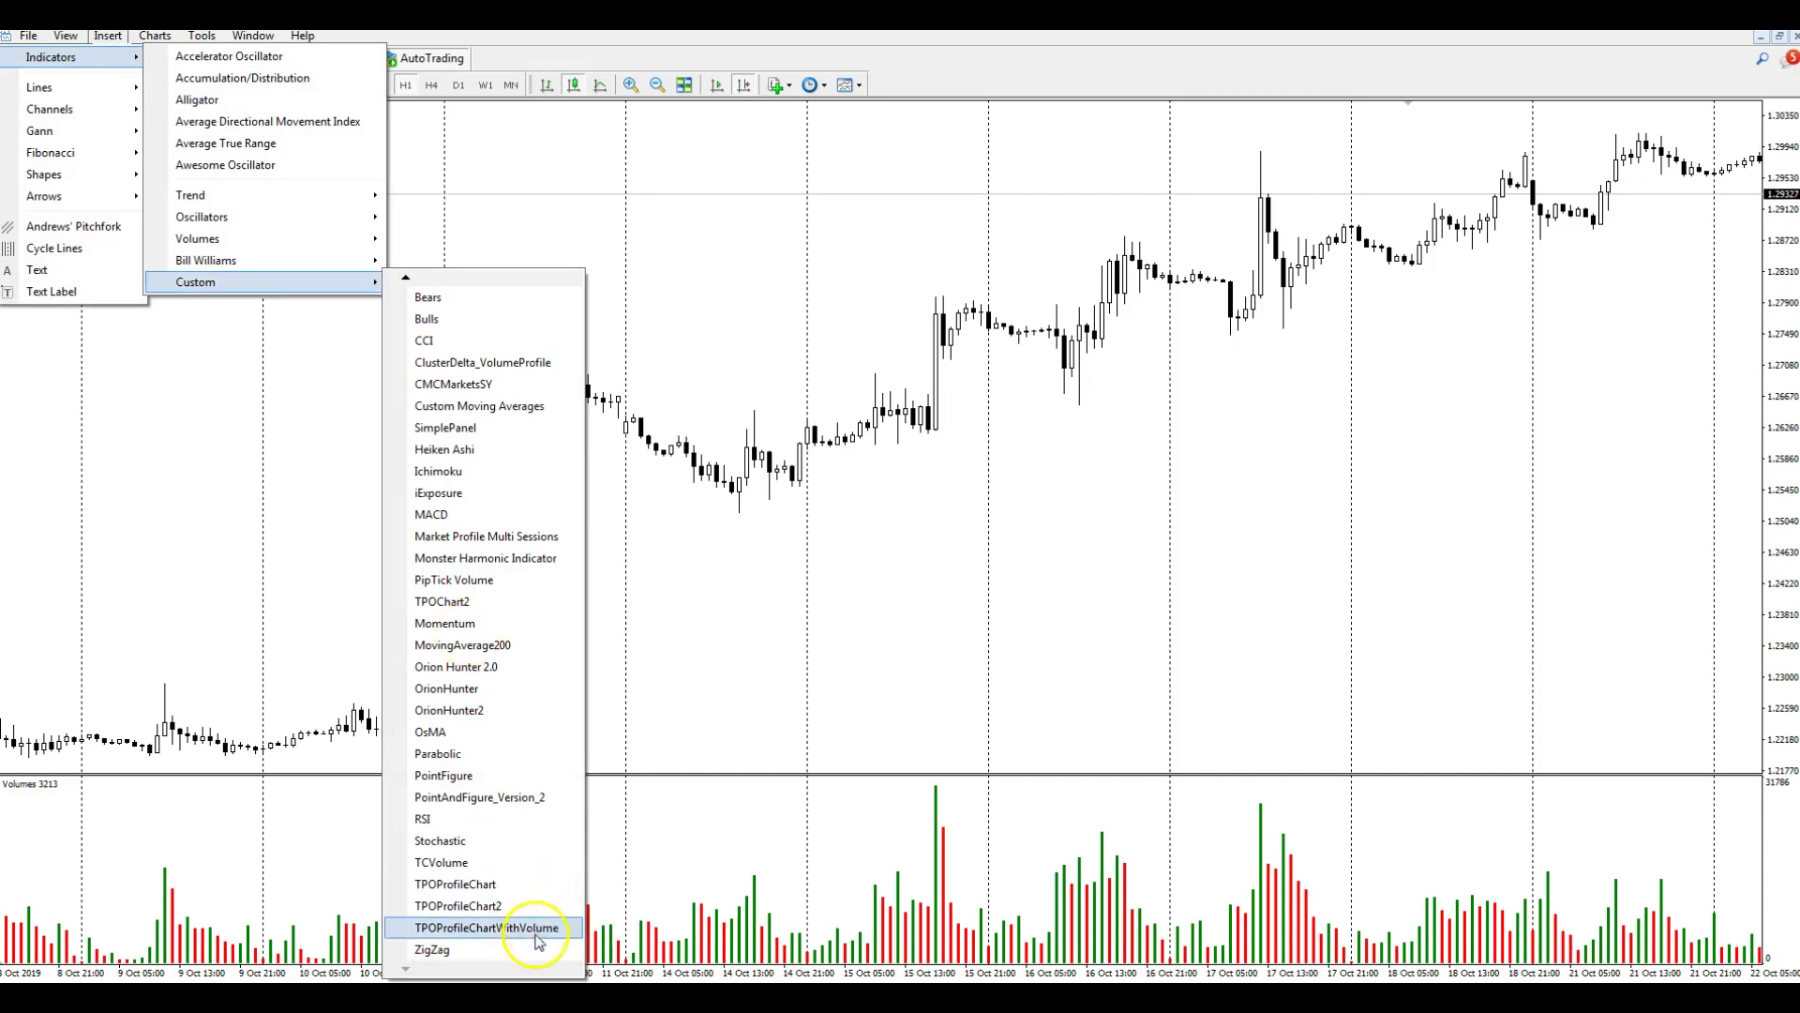
{"action": "left_click", "coordinate": [517, 907]}
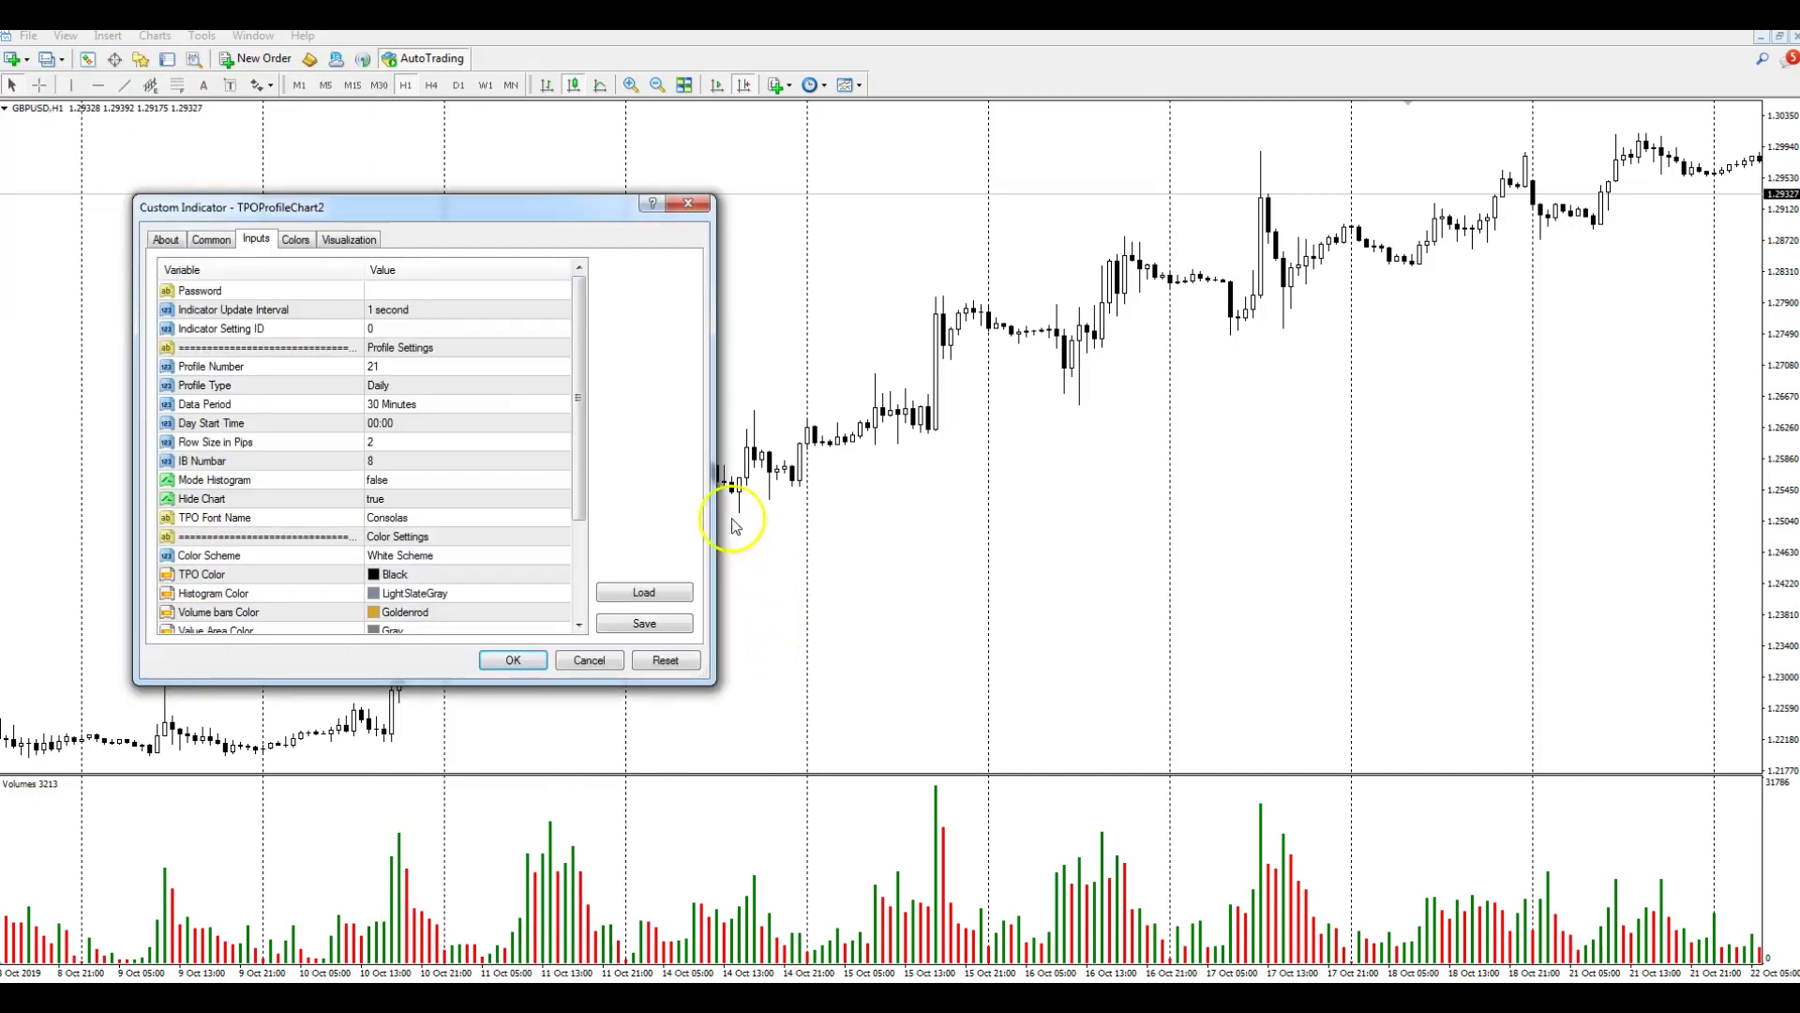
Step: Load the pwset10.set preset to fill in the indicator's password
{"action": "left_click", "coordinate": [402, 293]}
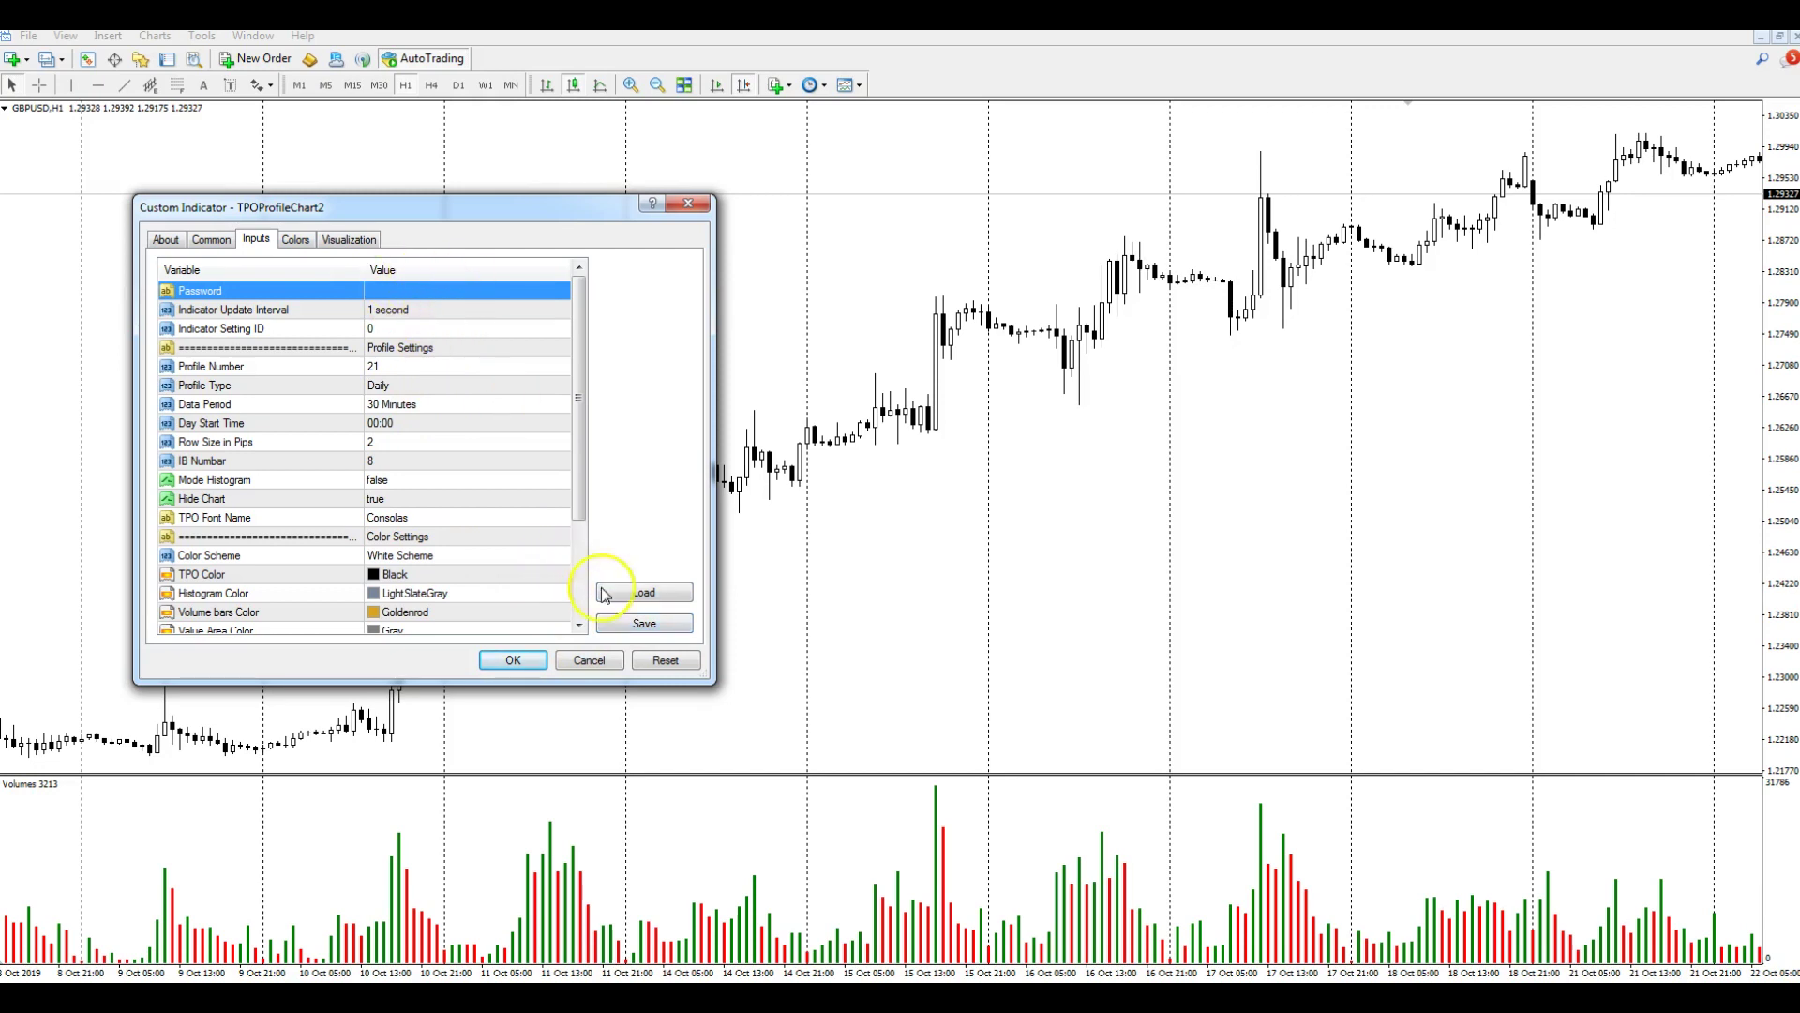
{"action": "left_click", "coordinate": [638, 593]}
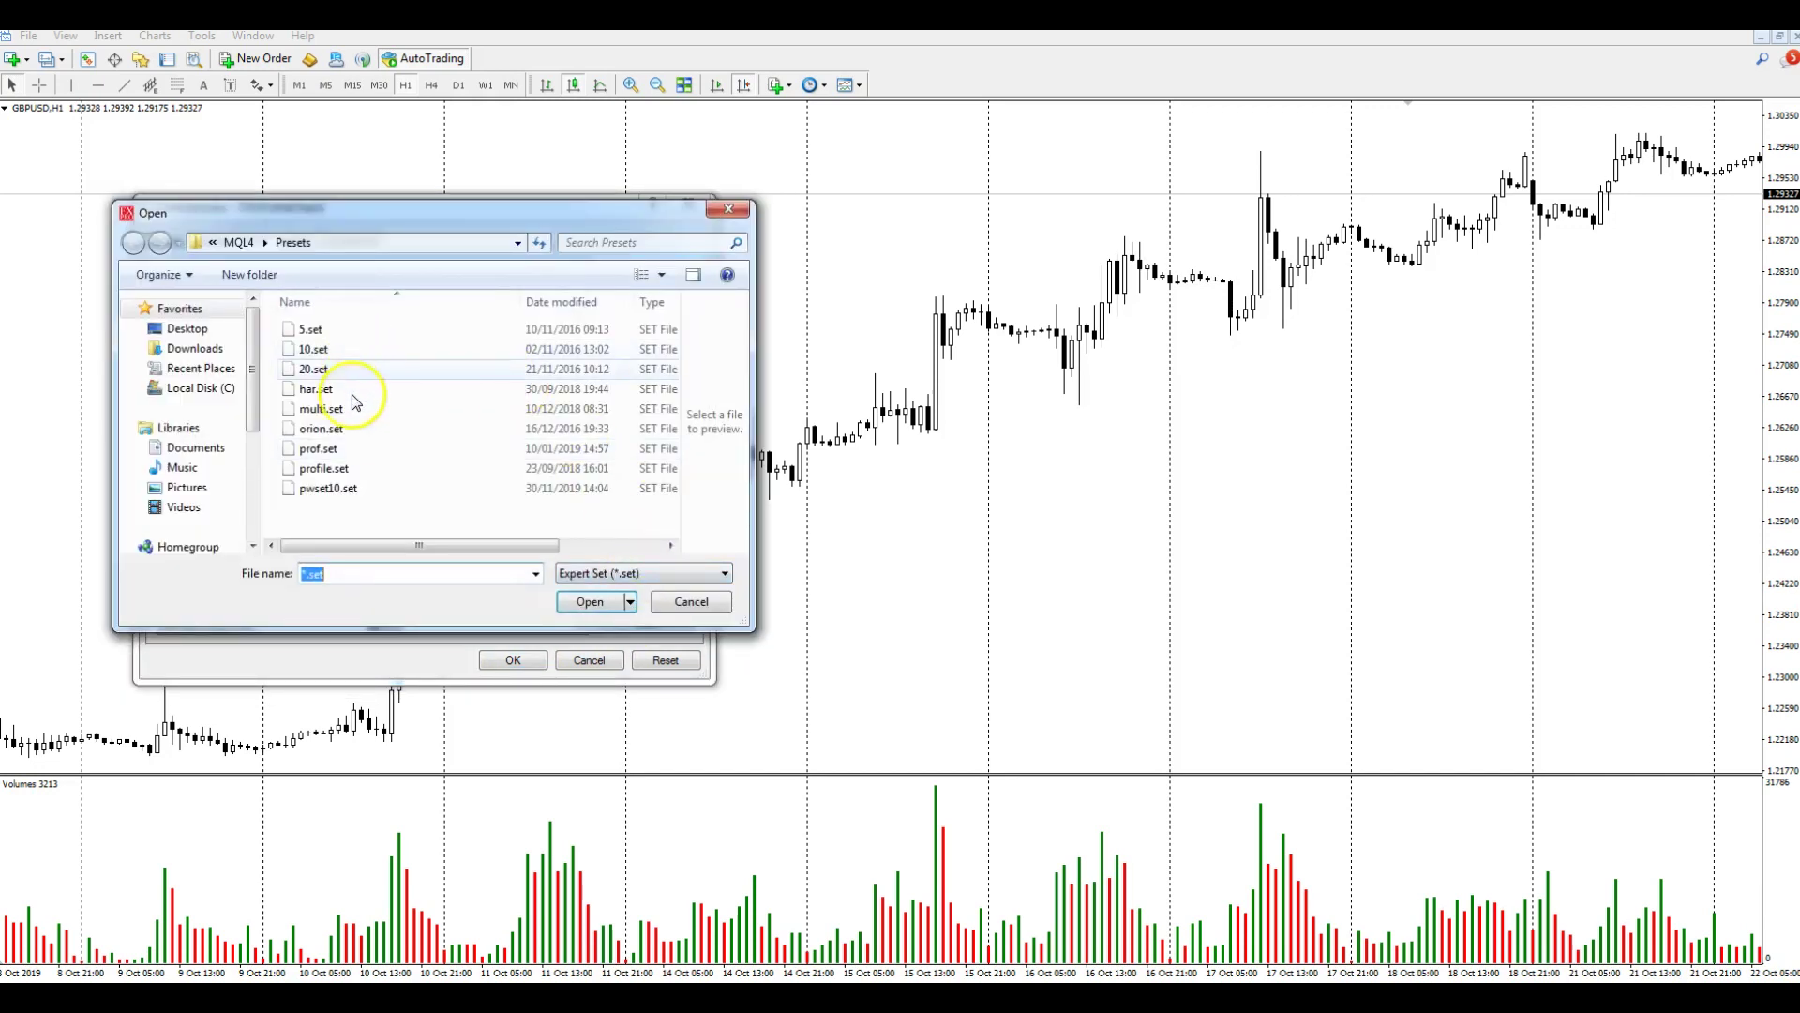
{"action": "left_click", "coordinate": [355, 496]}
{"action": "left_click", "coordinate": [581, 604]}
{"action": "left_click", "coordinate": [581, 607]}
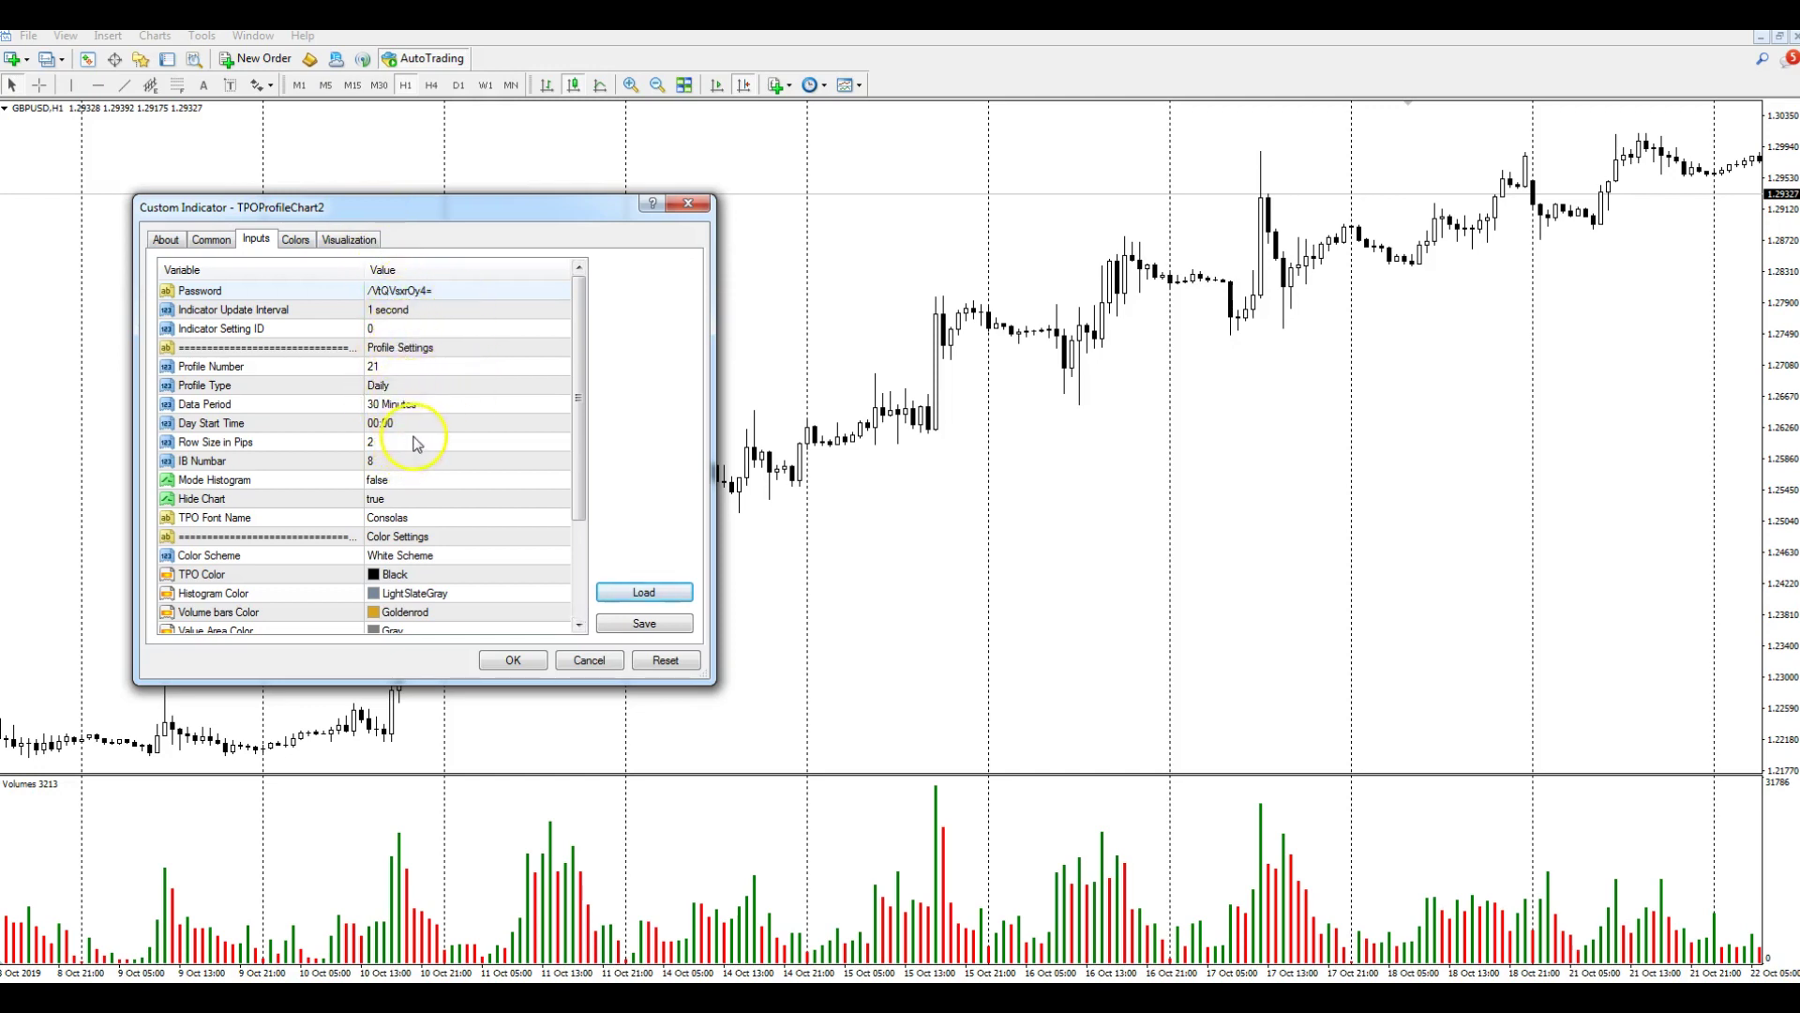
Step: Set the indicator's profile number to 50 and its profile type to Weekly
{"action": "double_click", "coordinate": [390, 368]}
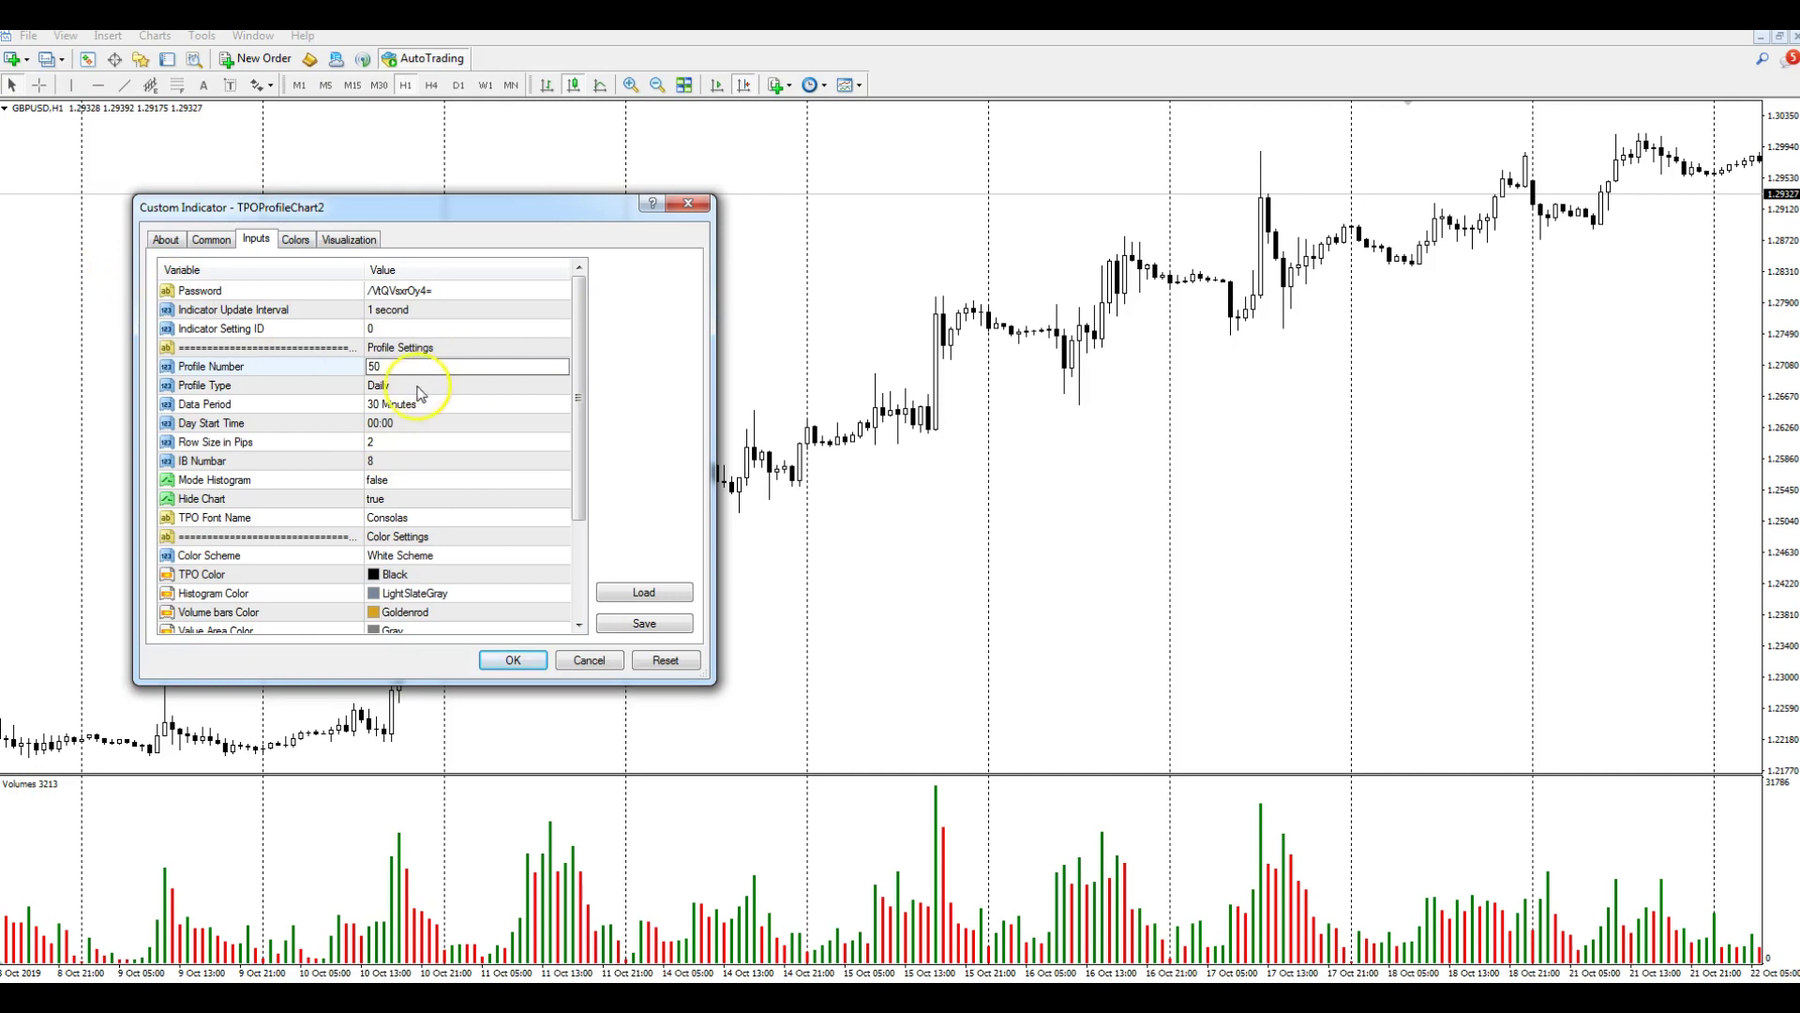
{"action": "left_click", "coordinate": [390, 386]}
{"action": "left_click", "coordinate": [391, 386]}
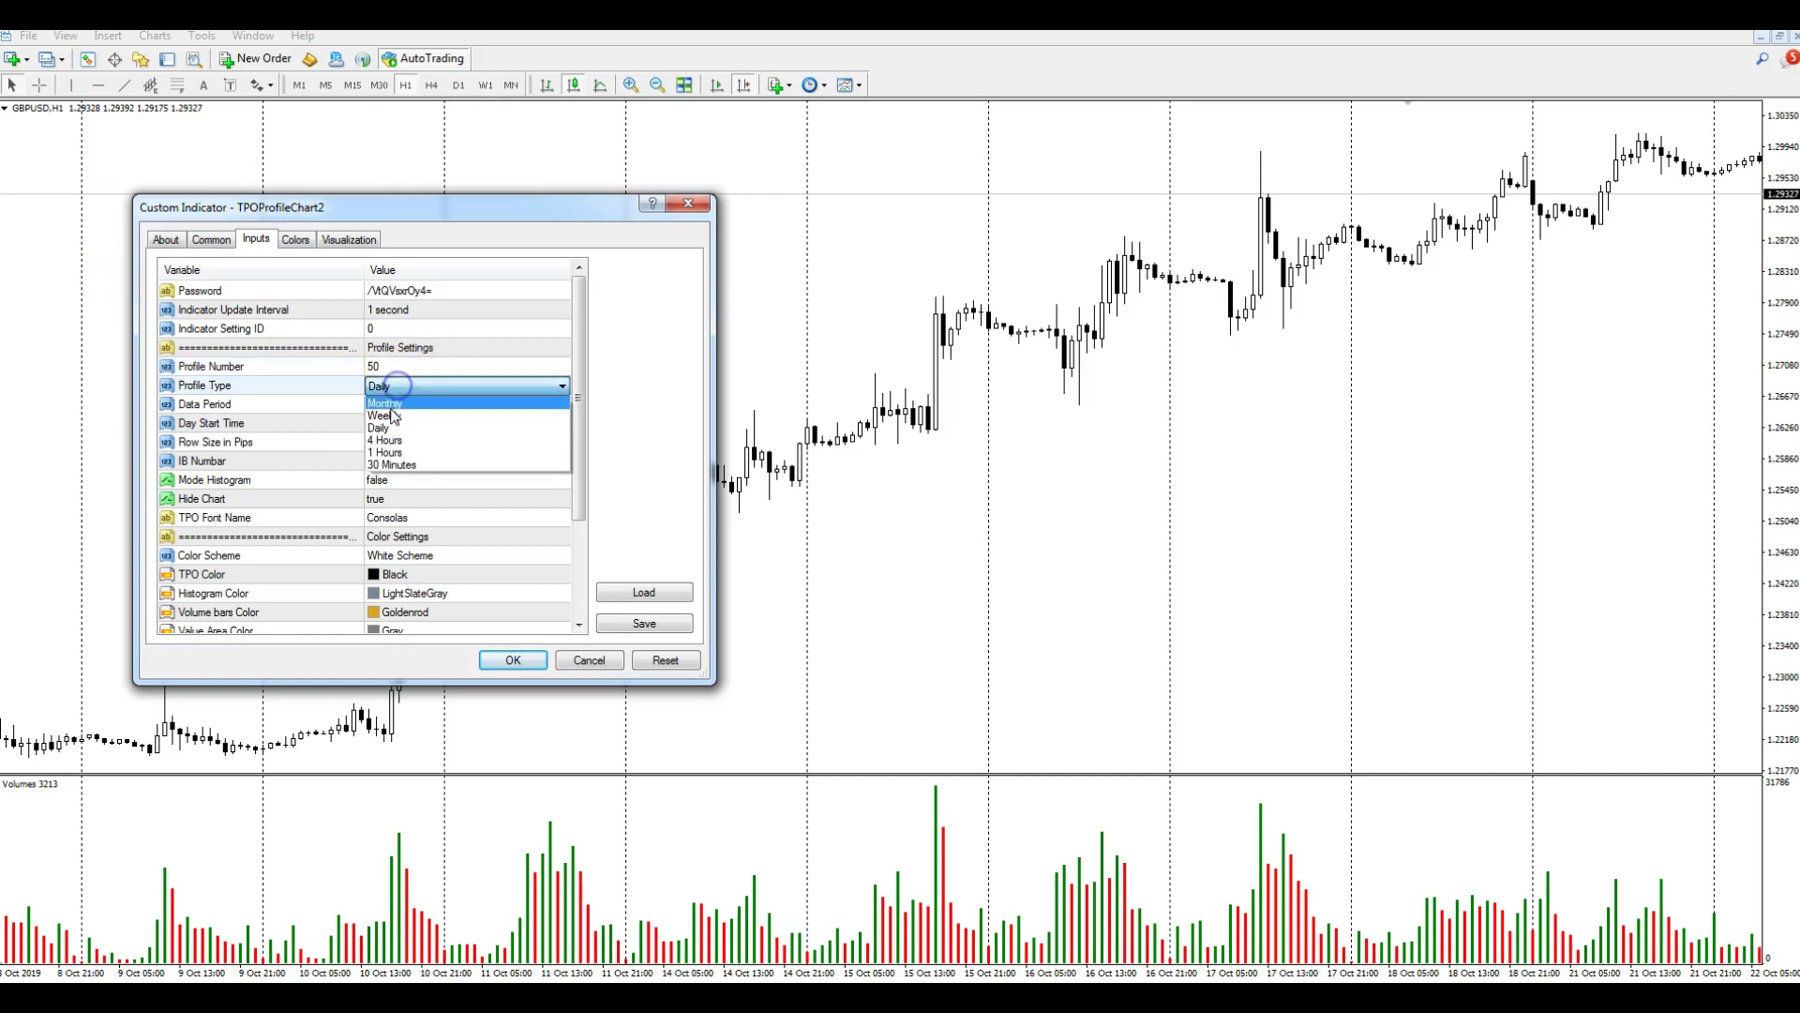
{"action": "left_click", "coordinate": [391, 416]}
Step: Set the indicator's data period to 4 Hours
{"action": "left_click", "coordinate": [400, 410]}
{"action": "left_click", "coordinate": [400, 411]}
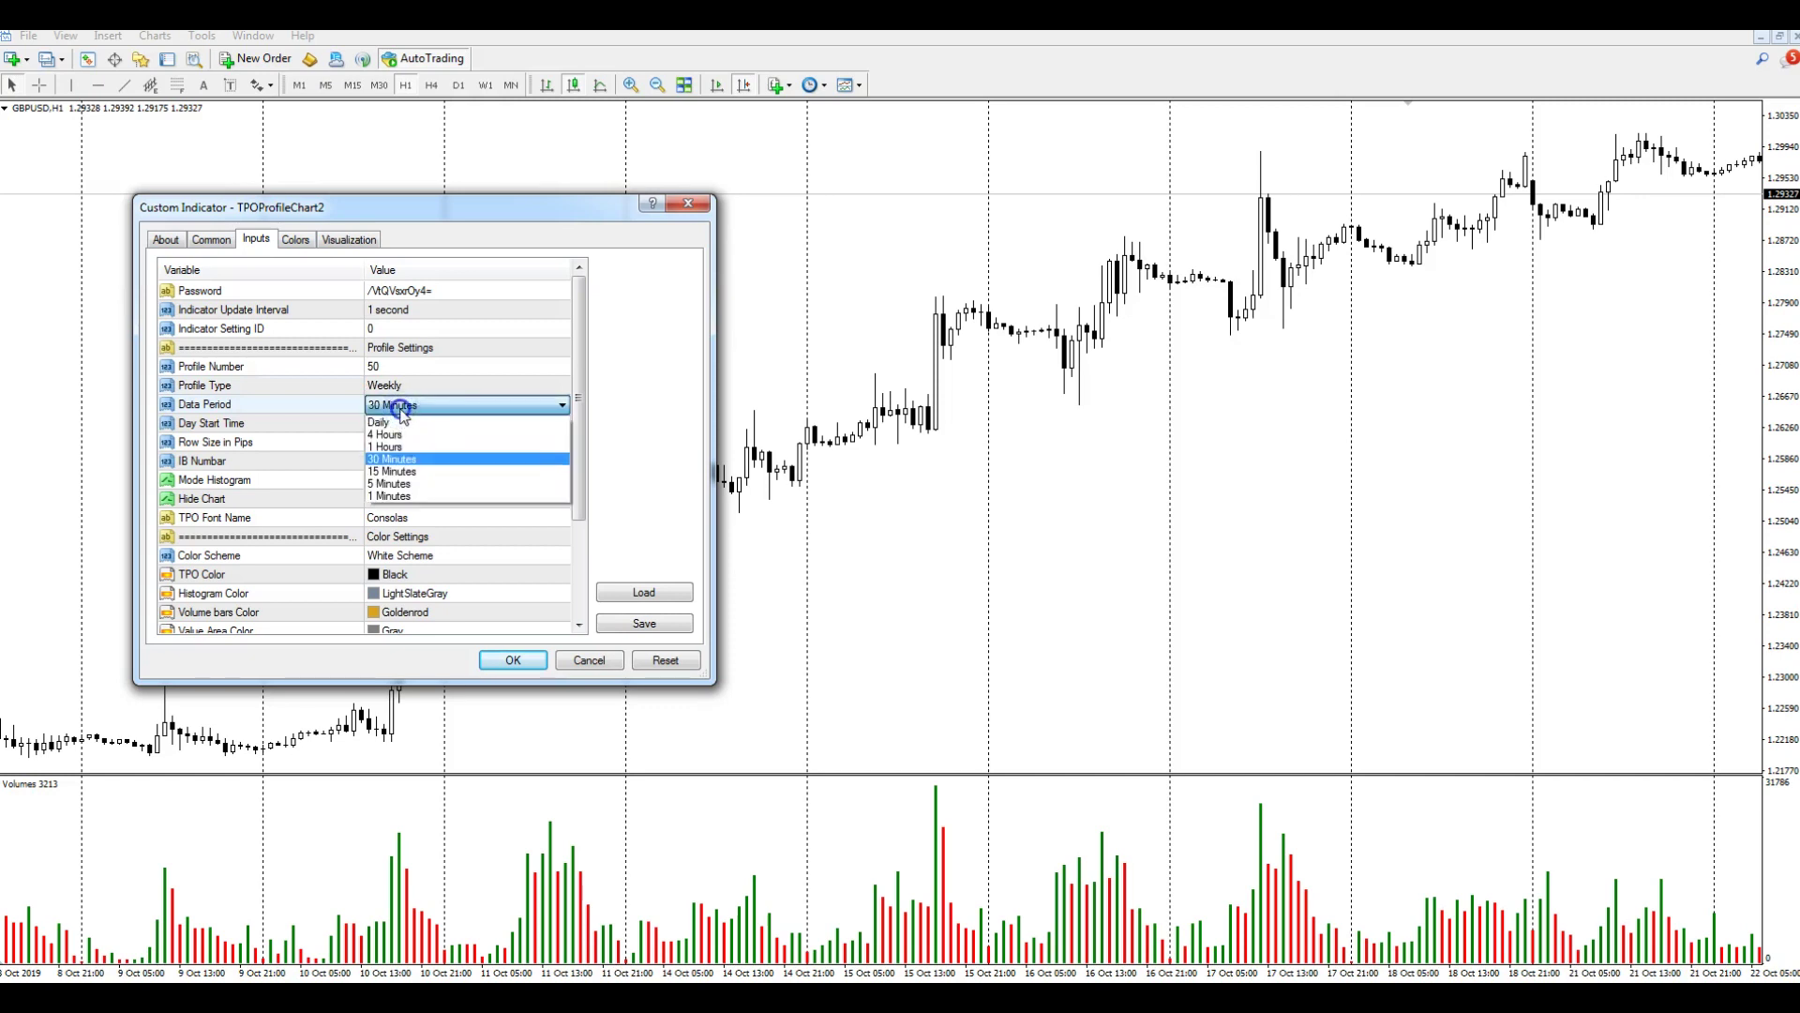
{"action": "left_click", "coordinate": [401, 413]}
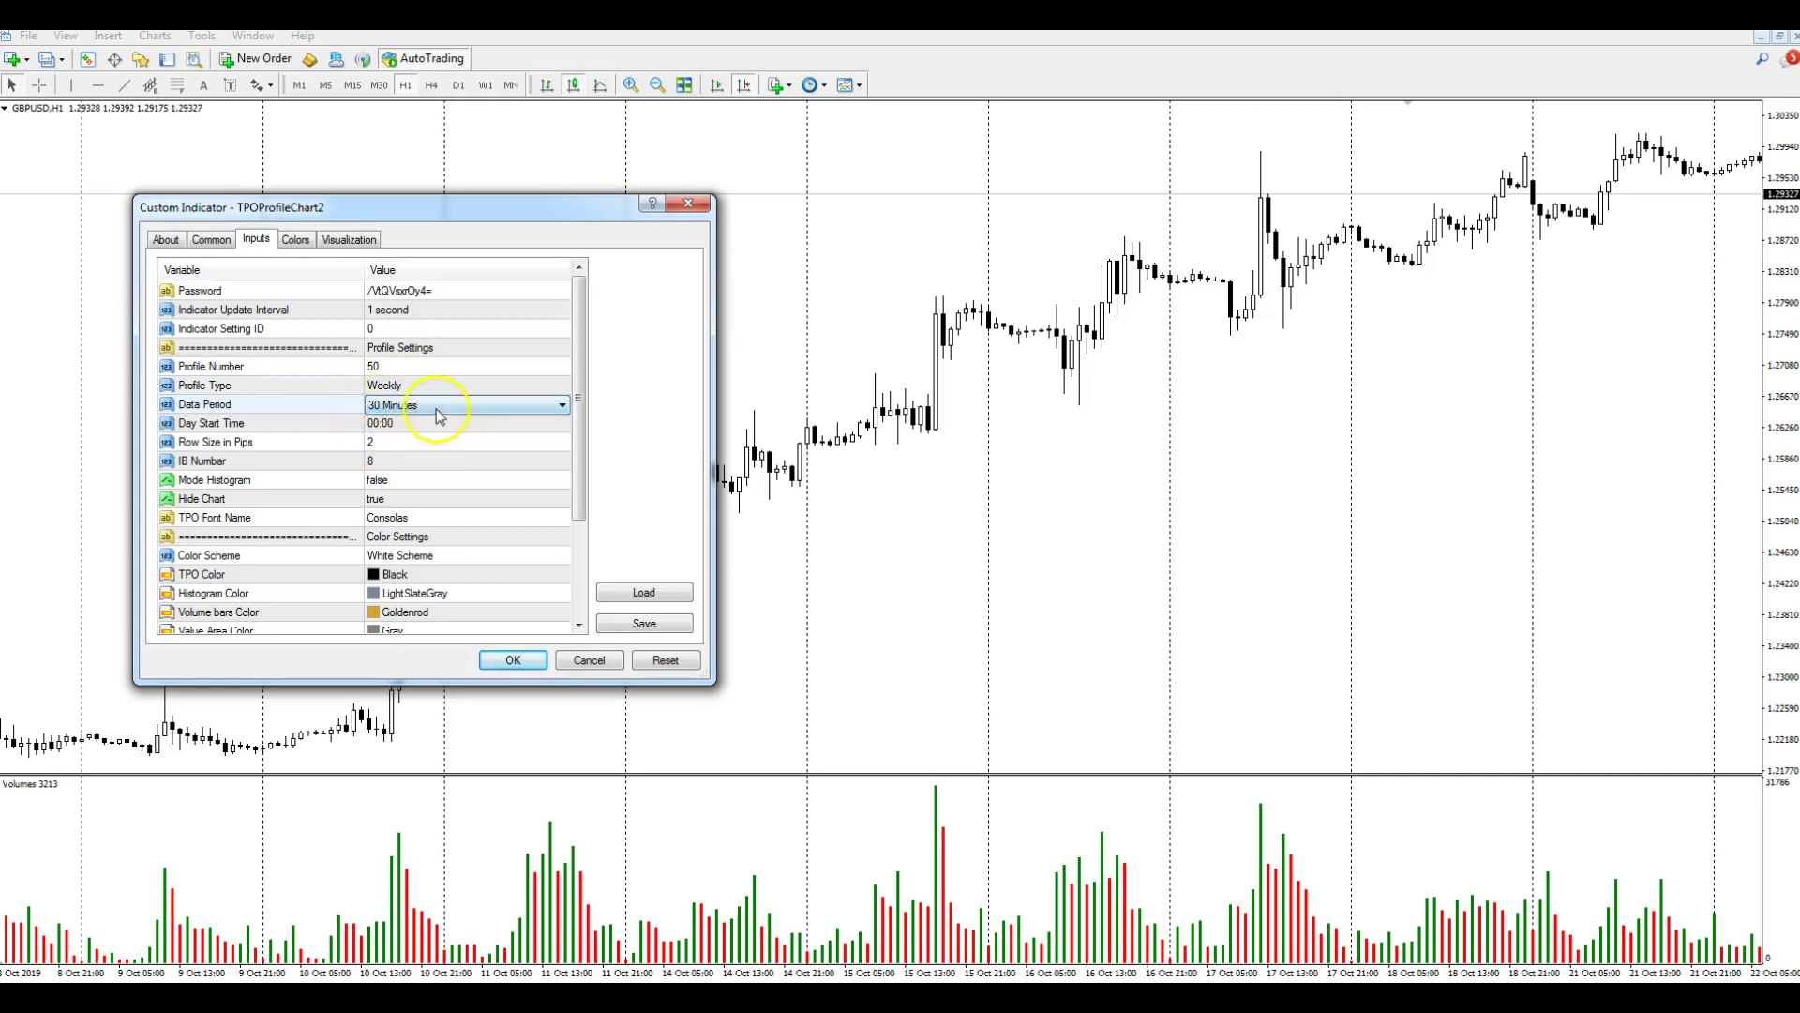
{"action": "left_click", "coordinate": [400, 410]}
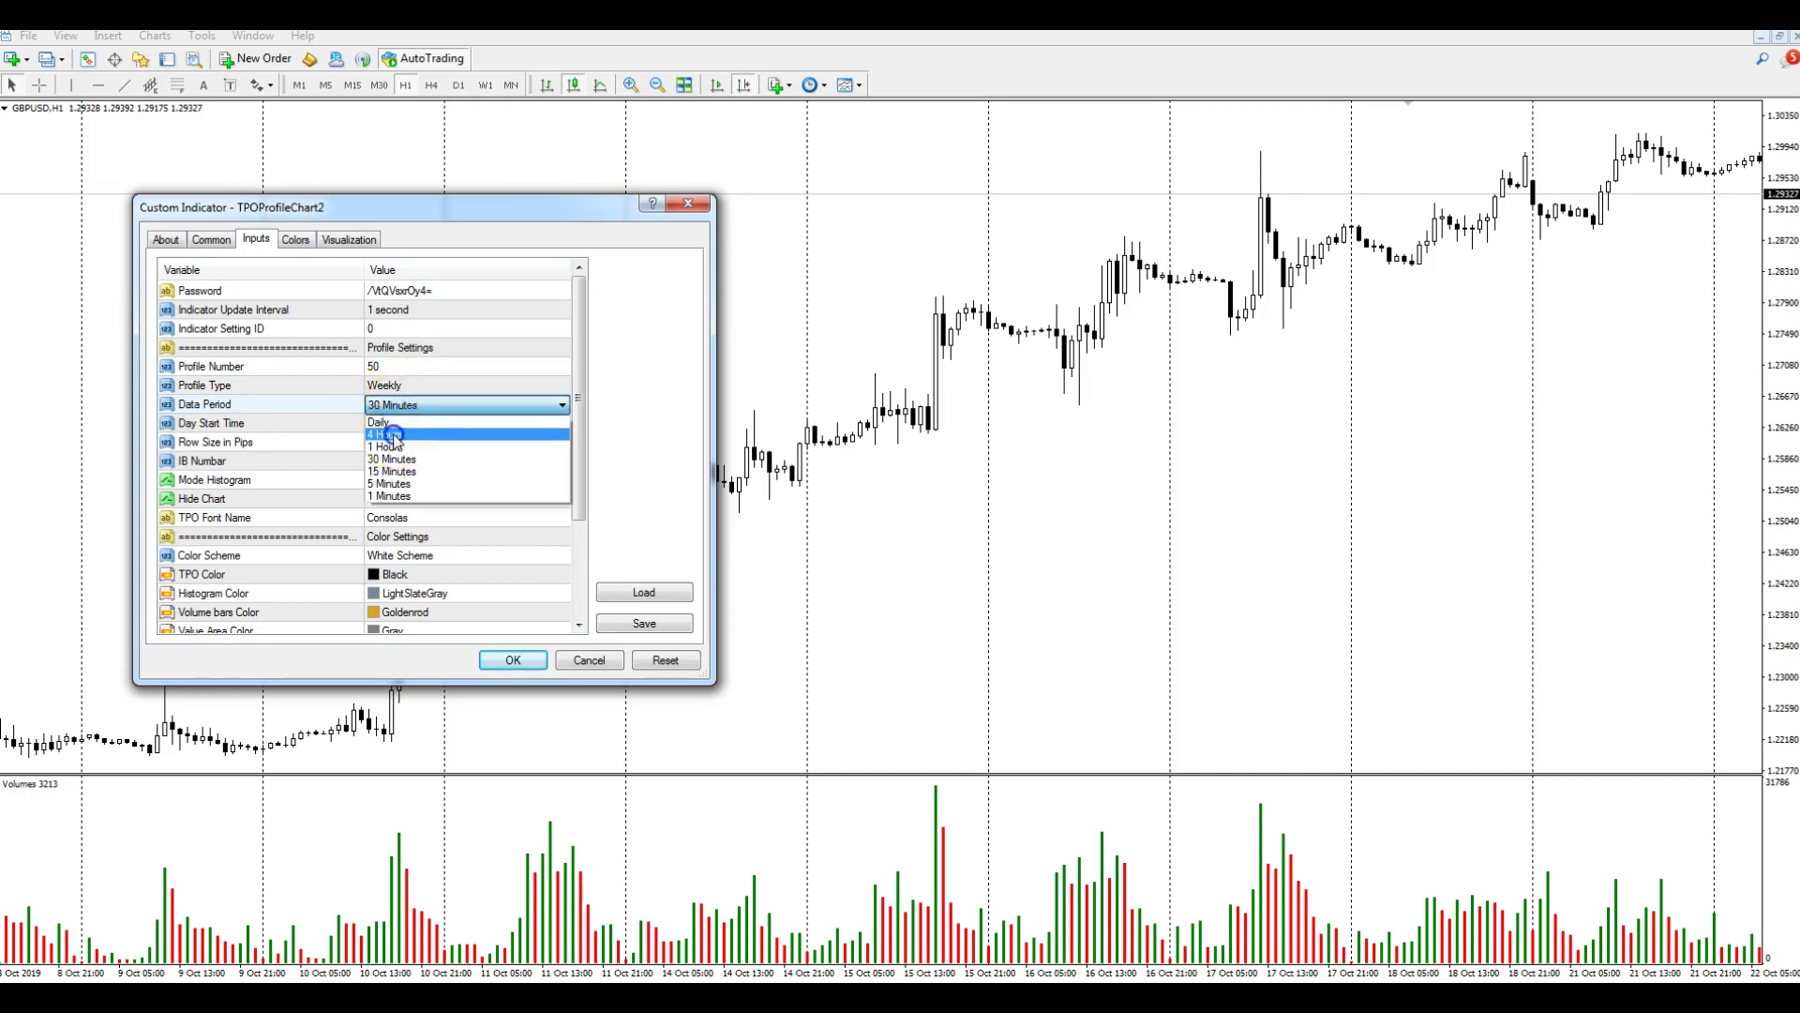
{"action": "left_click", "coordinate": [394, 435]}
Step: Look through the available day start times and choose 00:00 for the indicator
{"action": "left_click", "coordinate": [405, 429]}
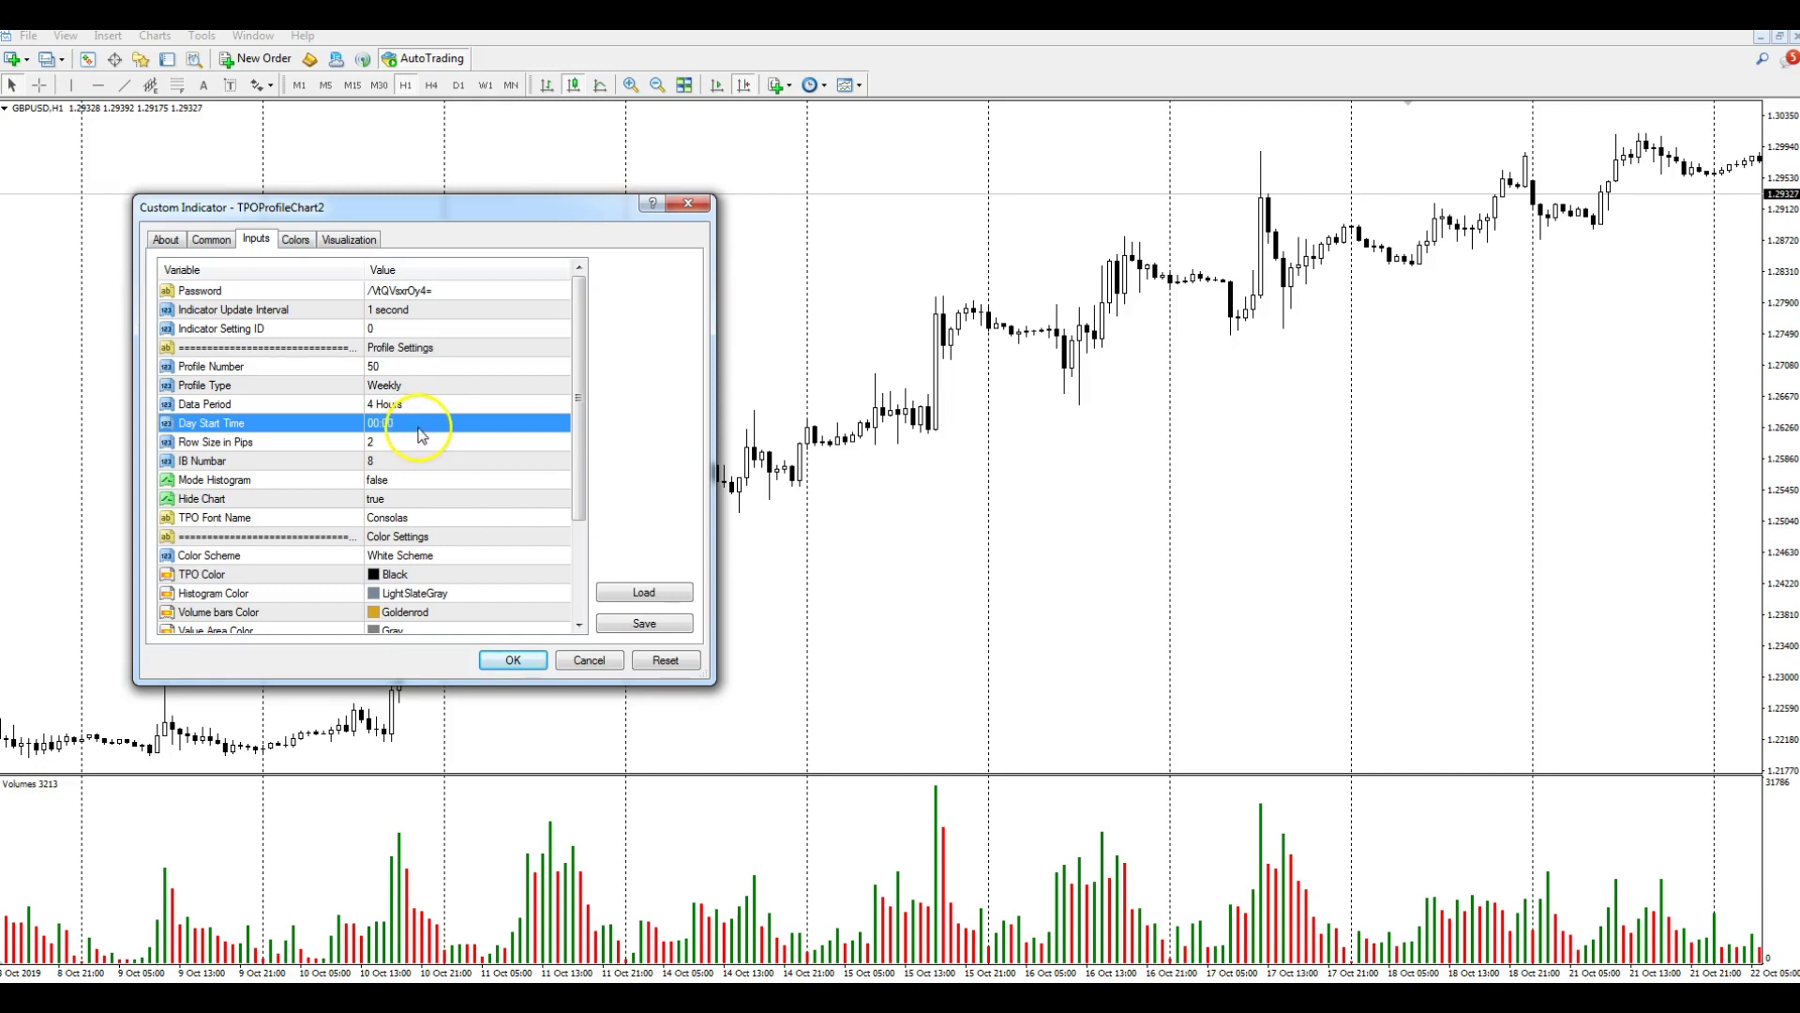
{"action": "left_click", "coordinate": [416, 427]}
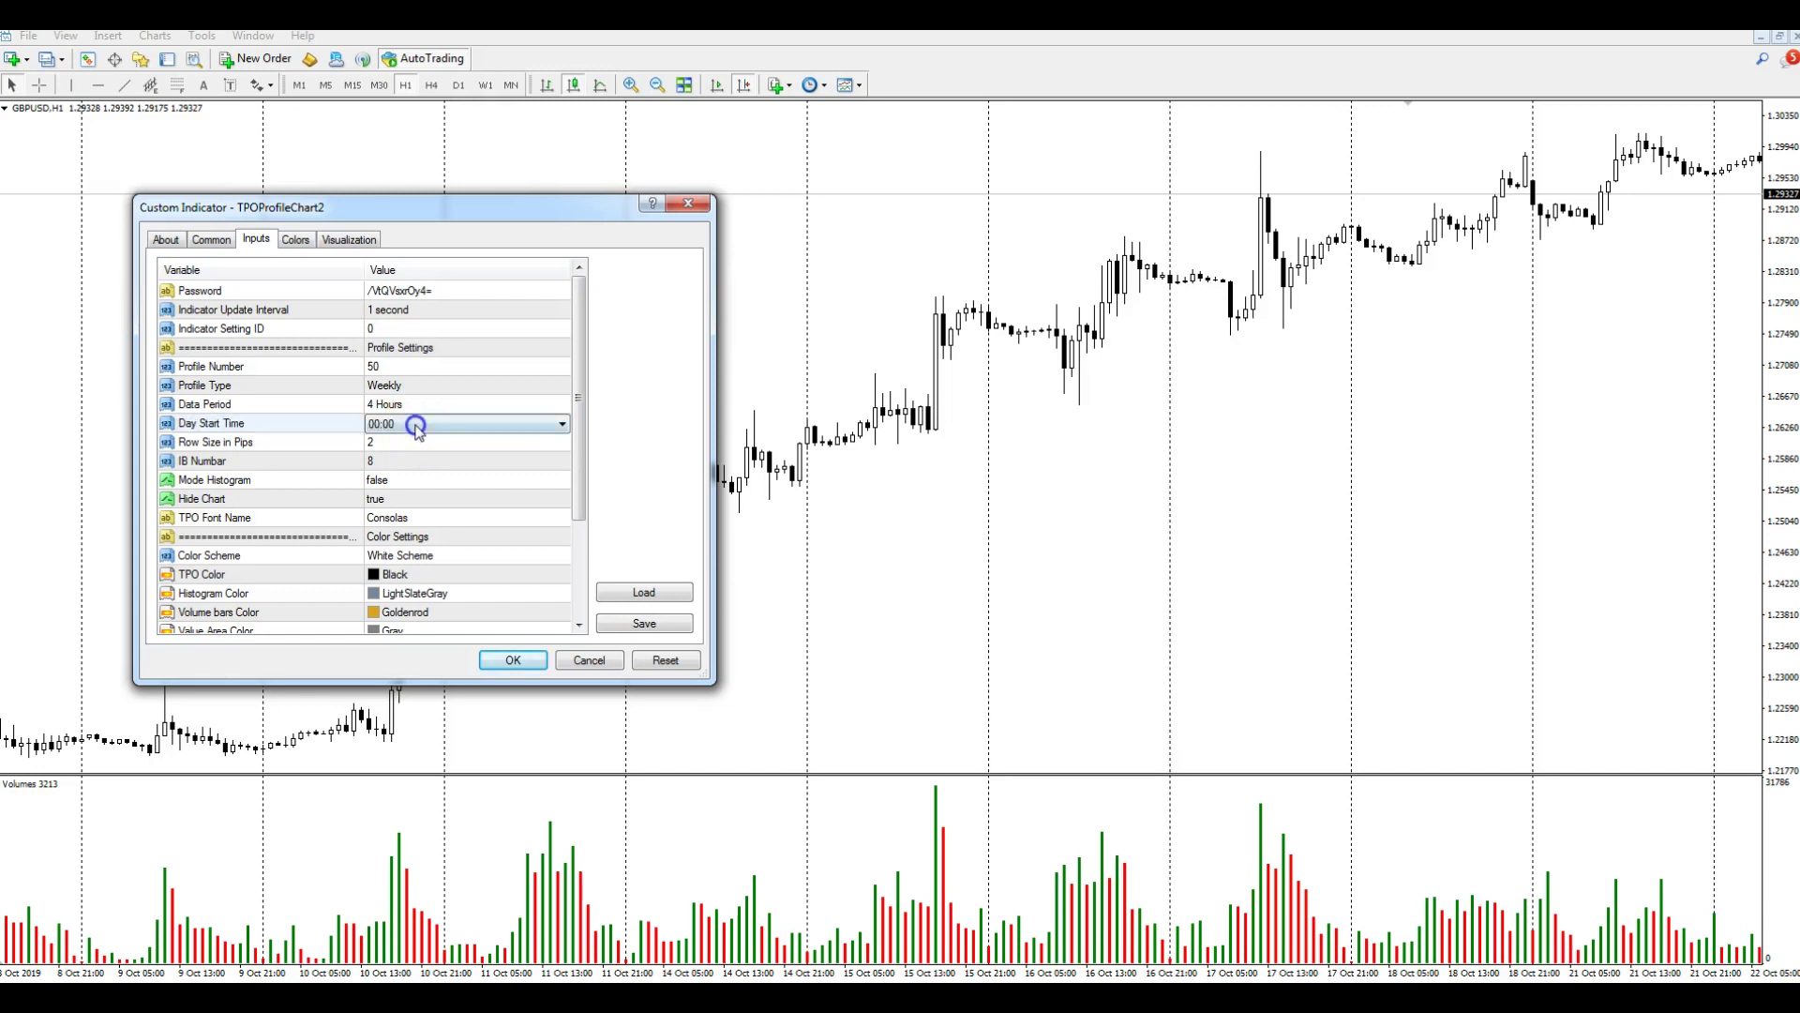
{"action": "left_click", "coordinate": [416, 427]}
{"action": "left_click", "coordinate": [418, 431]}
{"action": "left_click", "coordinate": [415, 436]}
{"action": "left_click", "coordinate": [413, 429]}
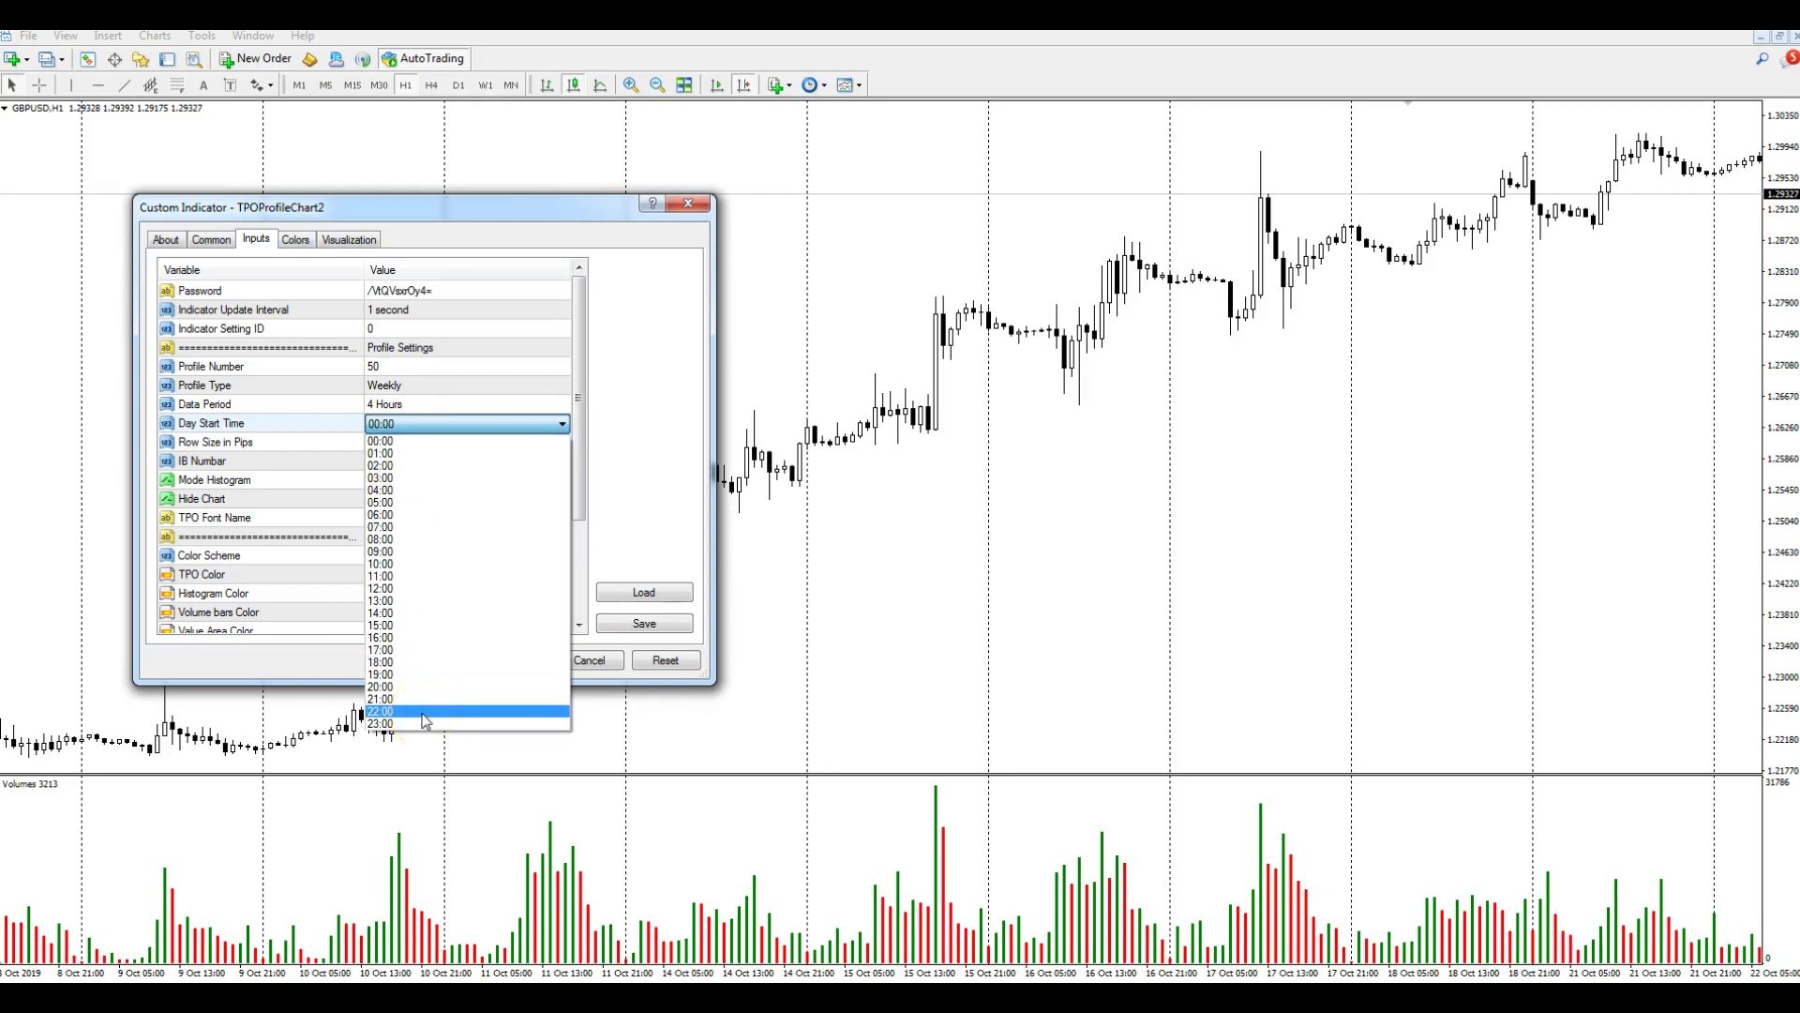
{"action": "left_click", "coordinate": [395, 441]}
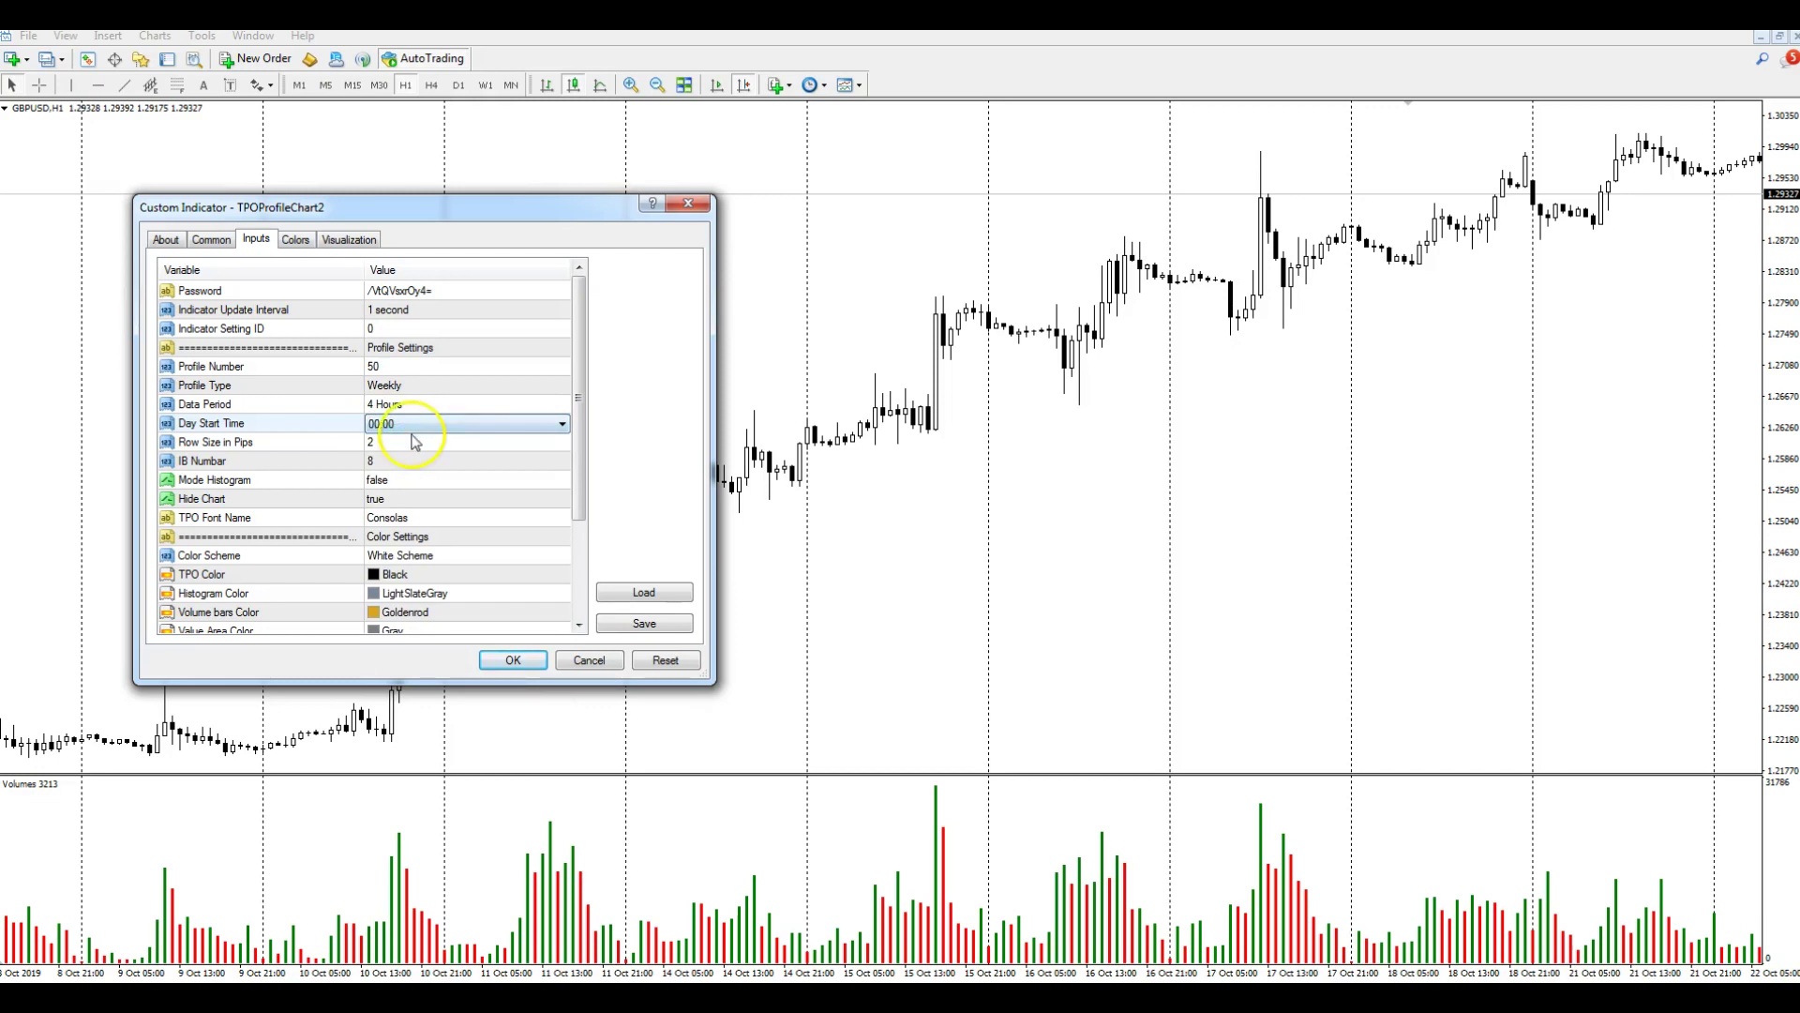
{"action": "left_click", "coordinate": [414, 427]}
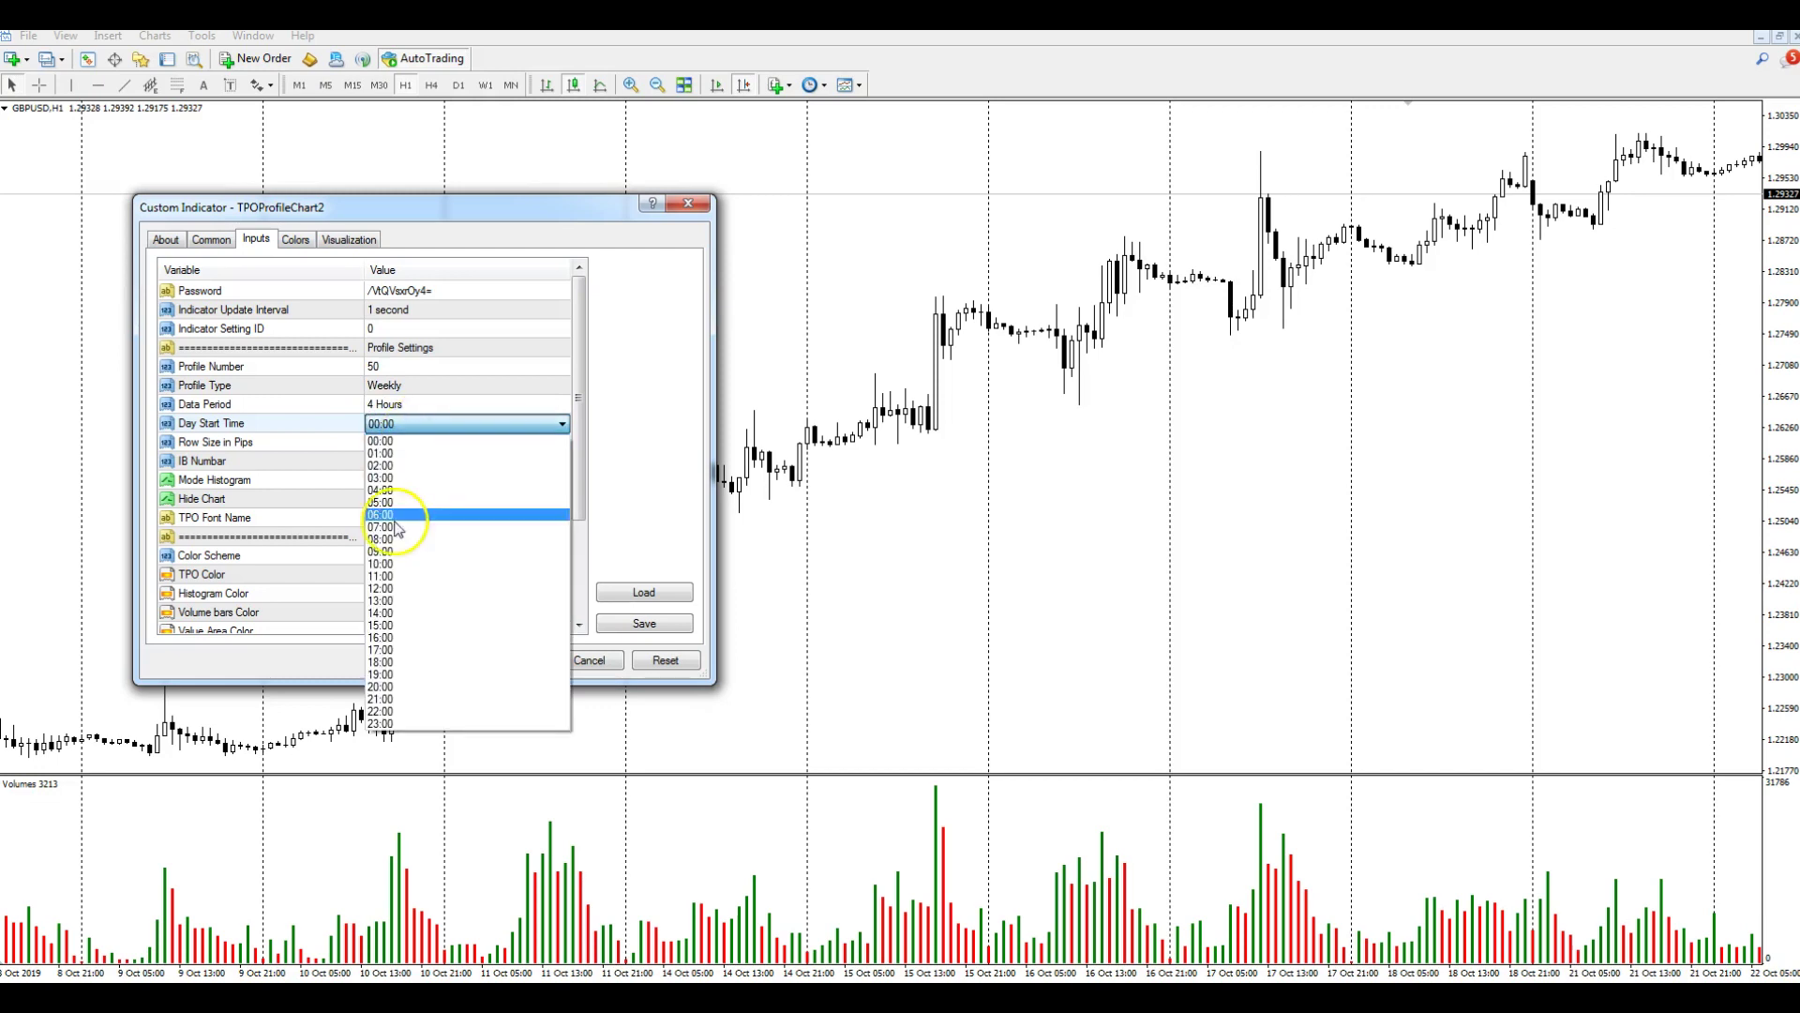
{"action": "left_click", "coordinate": [466, 390]}
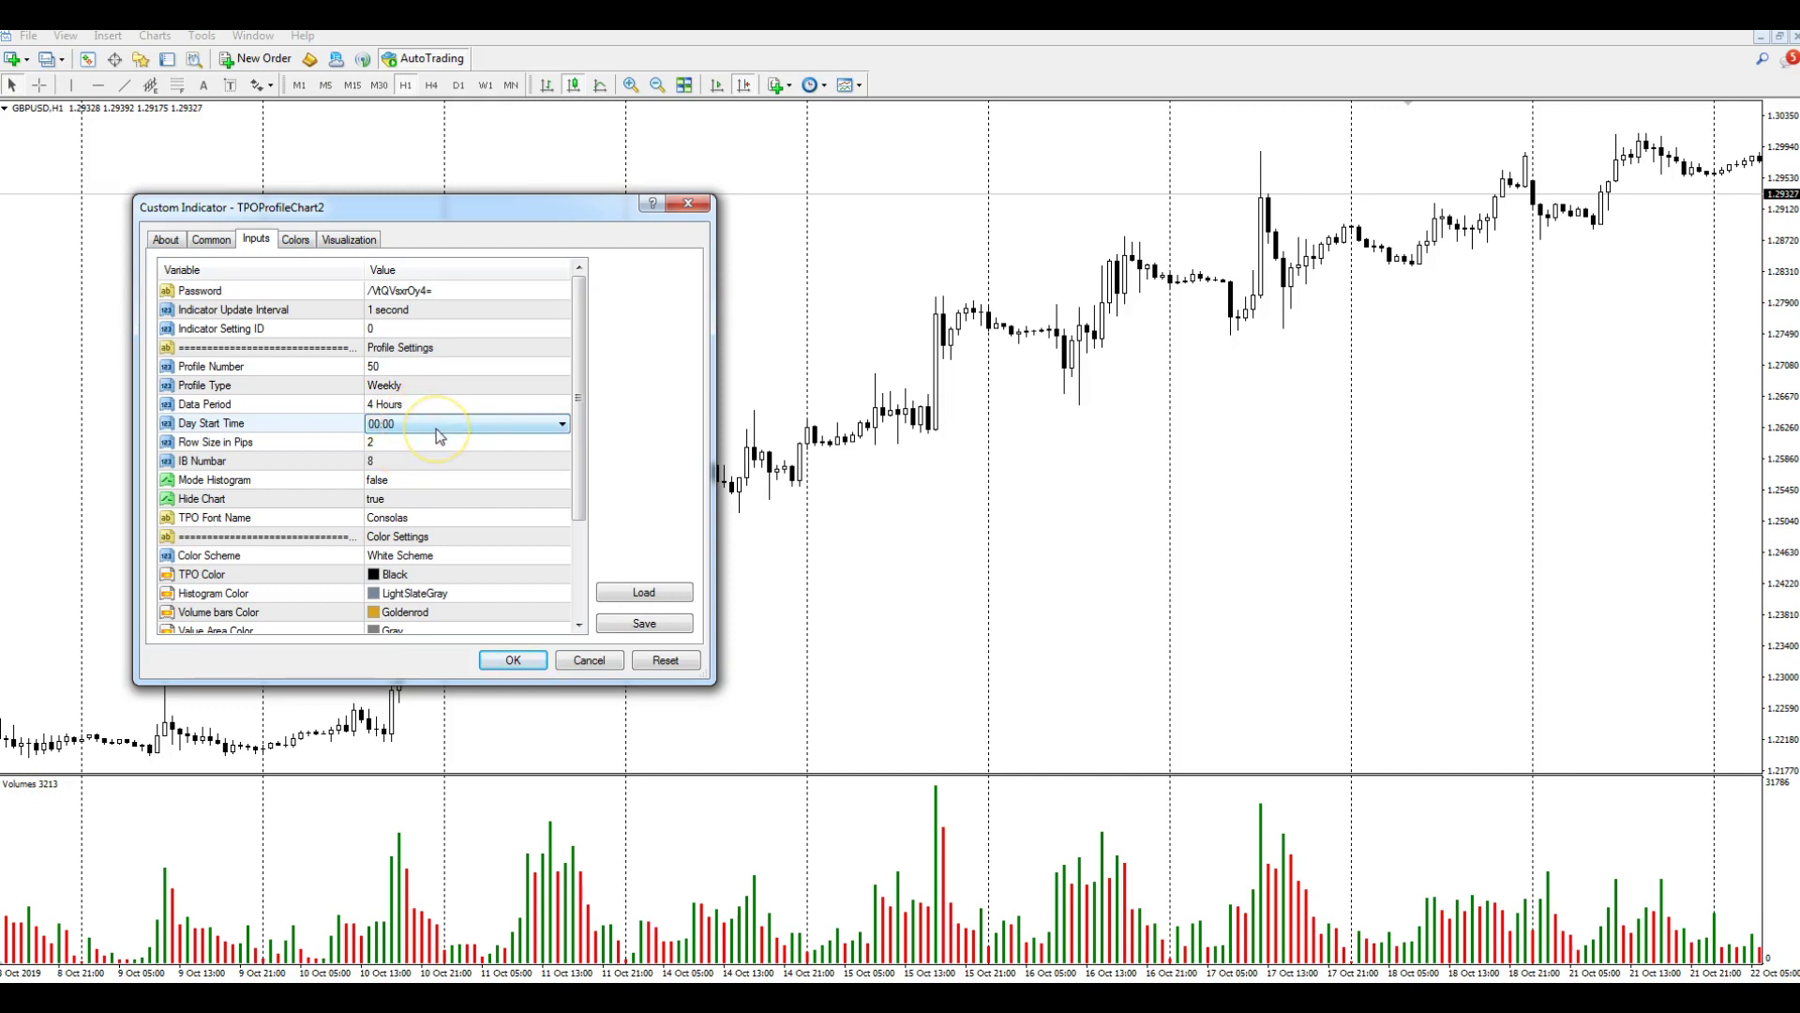
Step: Set the indicator's row size to 10 pips and its IB number to 5
{"action": "left_click", "coordinate": [386, 446]}
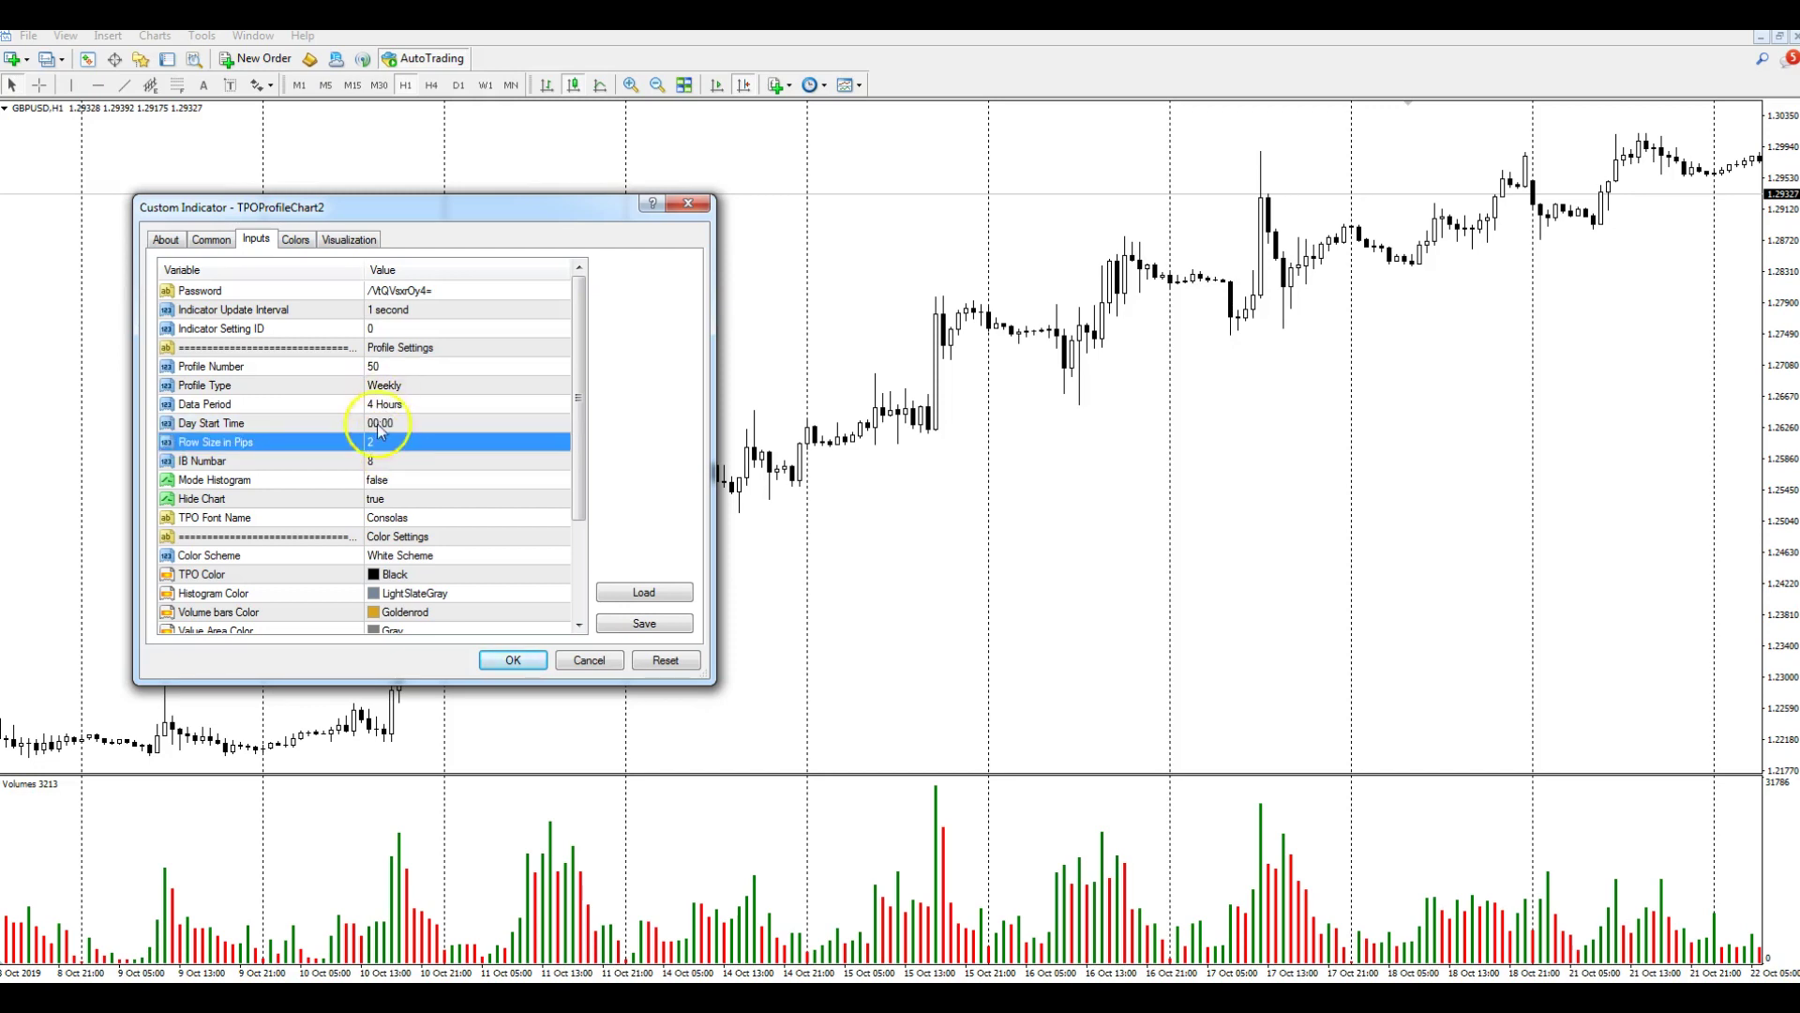
{"action": "left_click", "coordinate": [393, 449]}
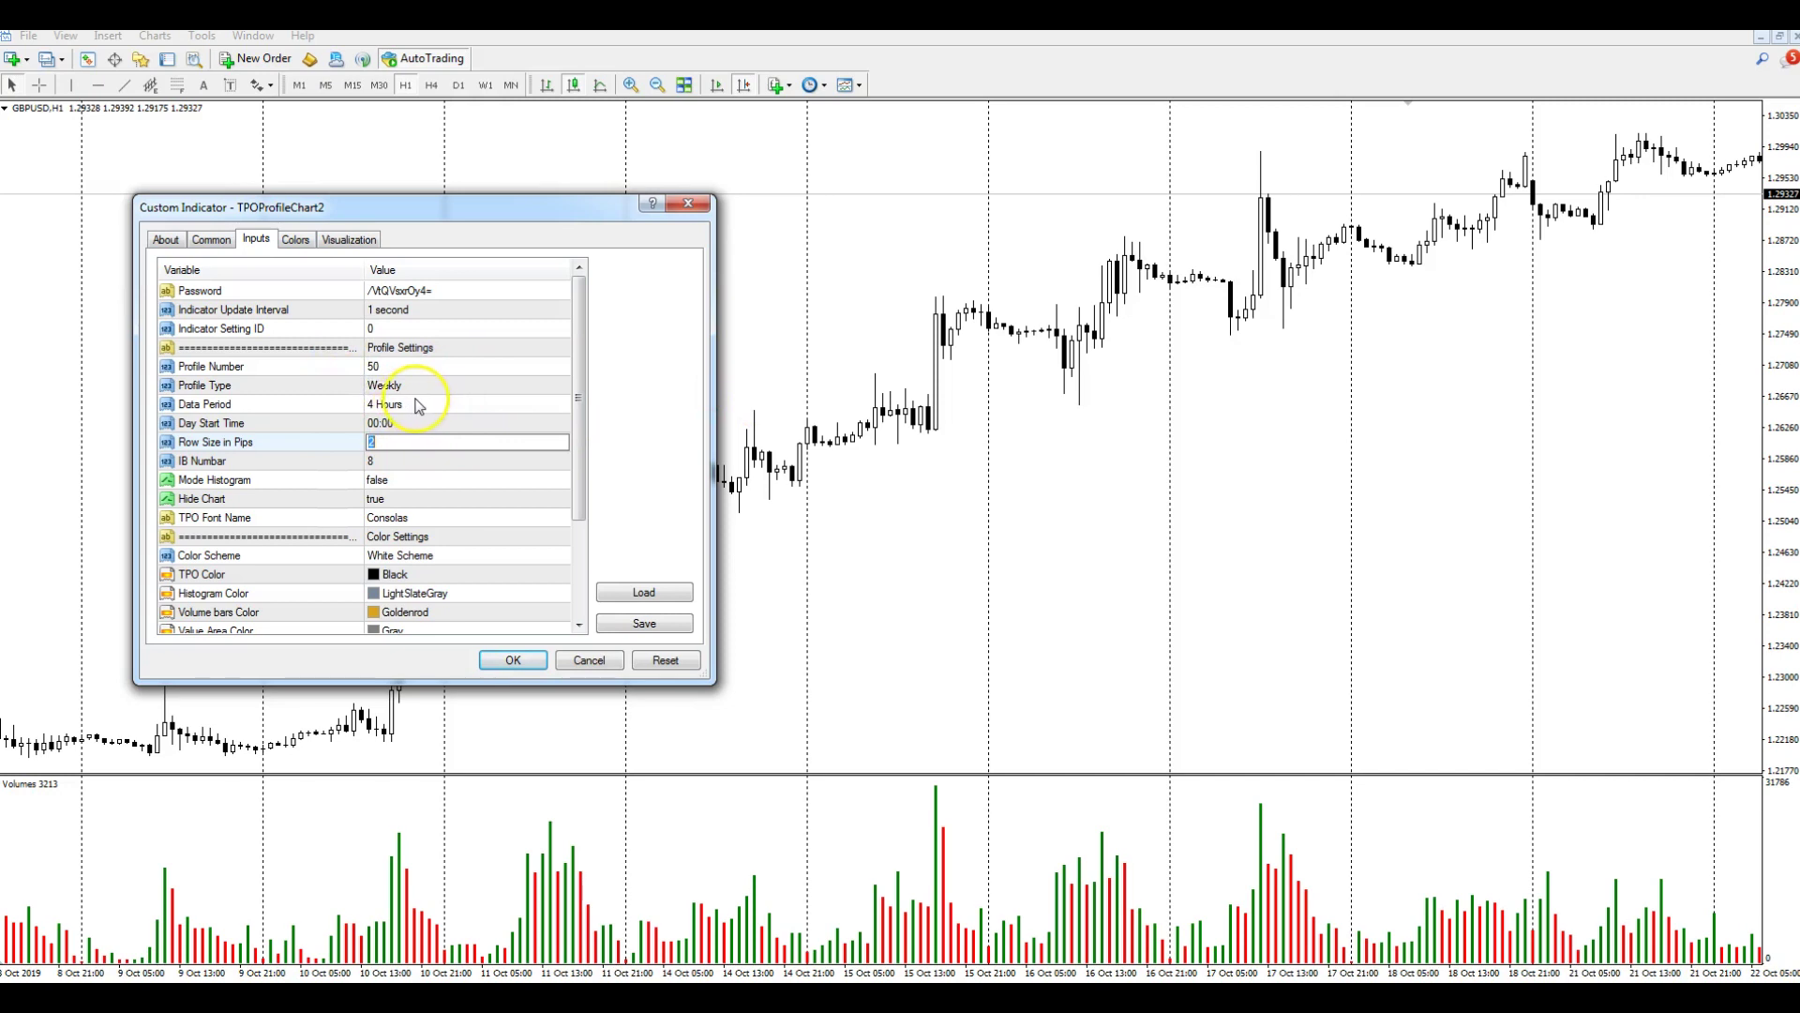
{"action": "left_click", "coordinate": [384, 445]}
{"action": "left_click", "coordinate": [388, 443]}
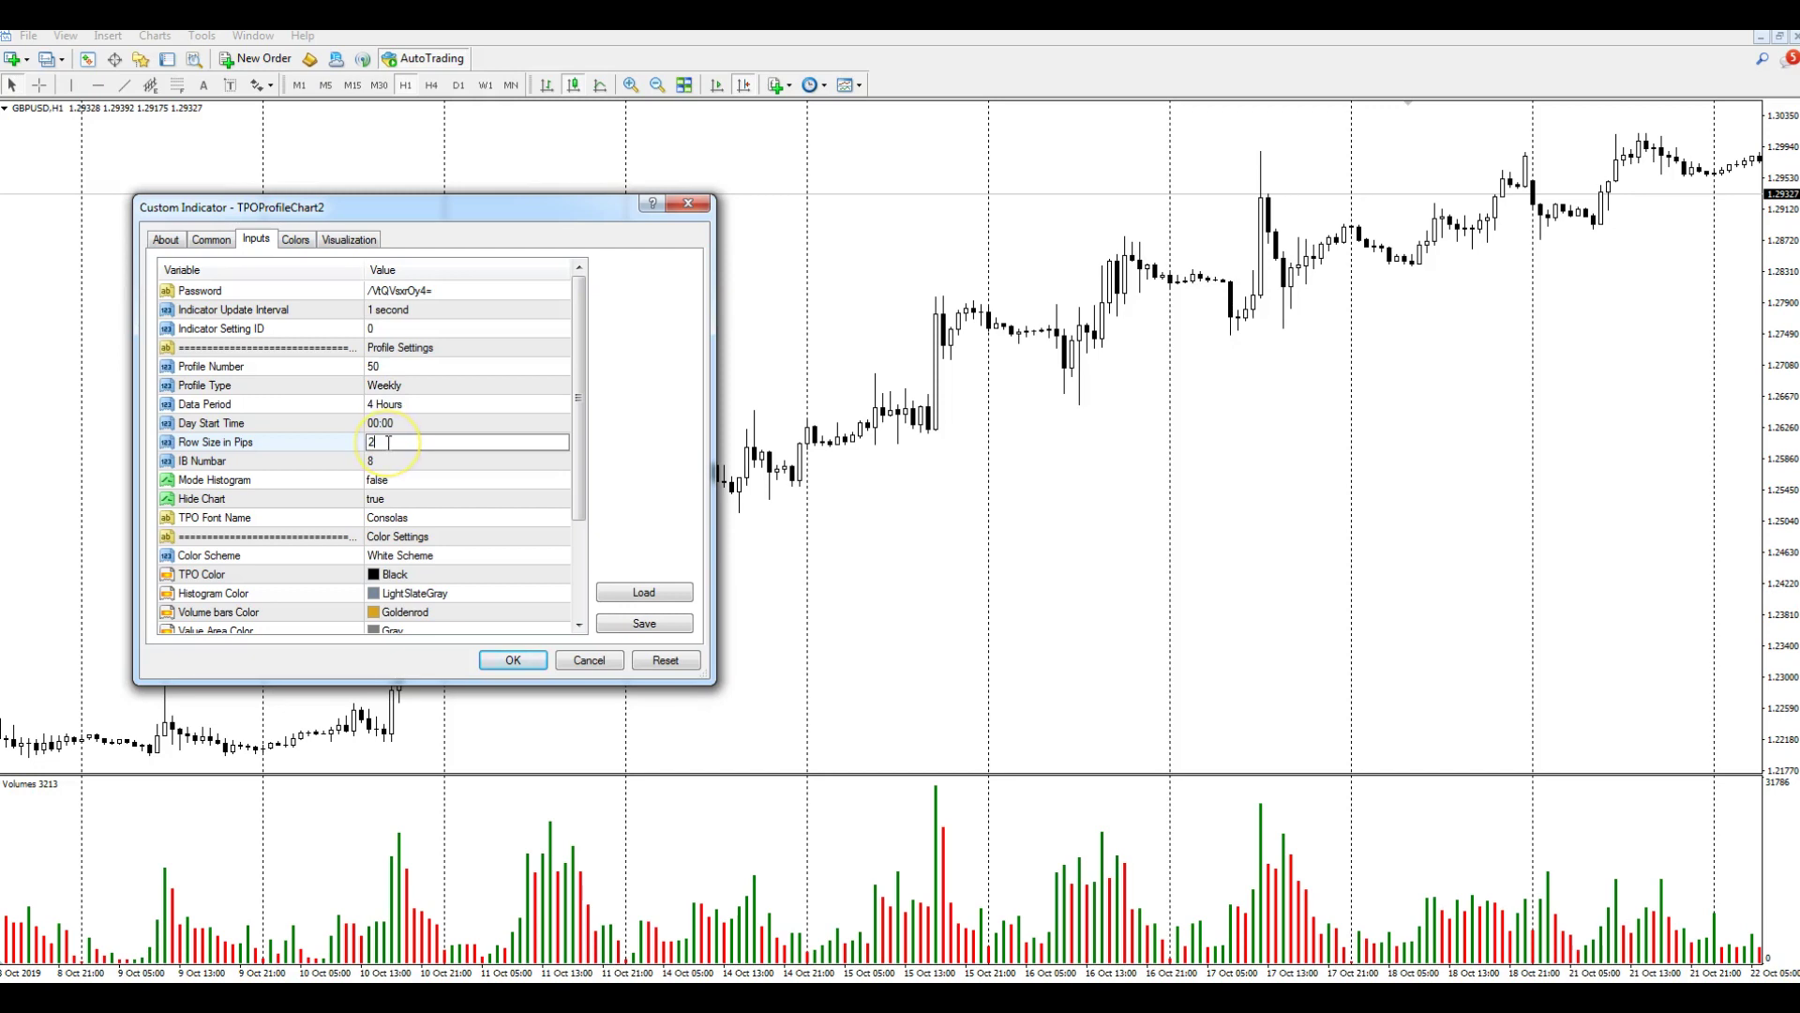
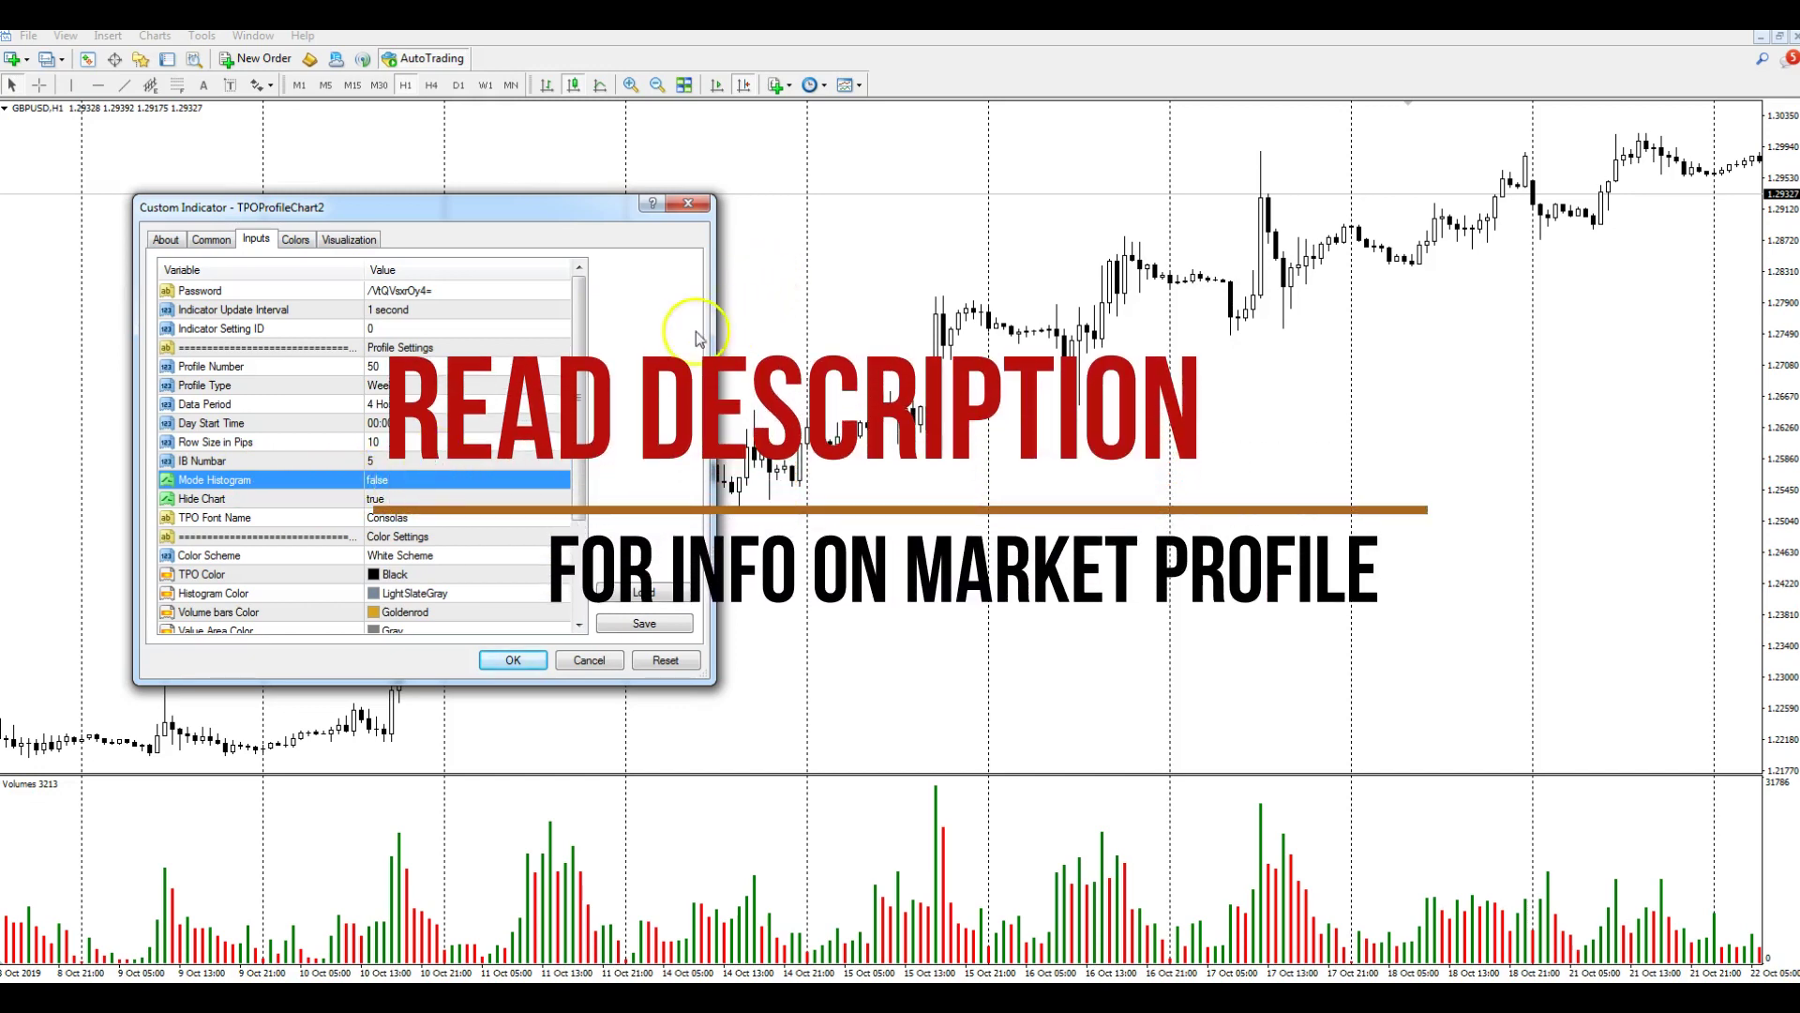
Step: Choose White Scheme as the indicator's color scheme
{"action": "left_click", "coordinate": [412, 560]}
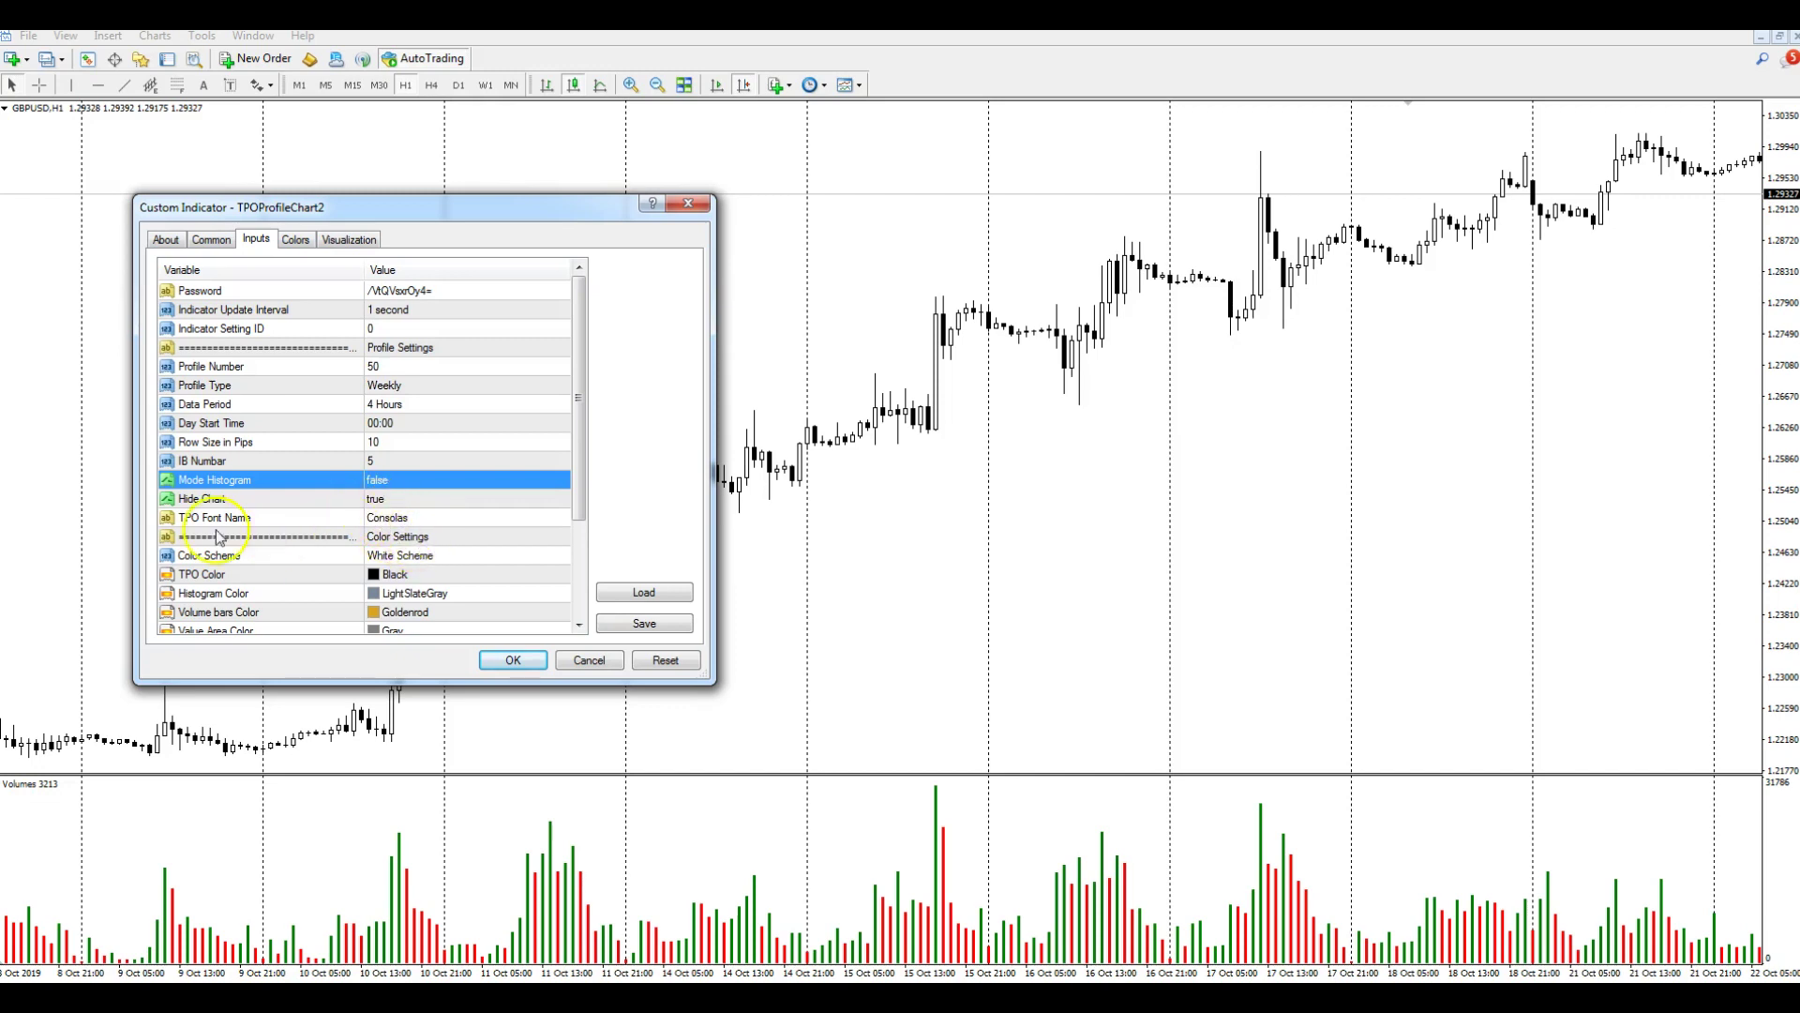
{"action": "left_click", "coordinate": [448, 561]}
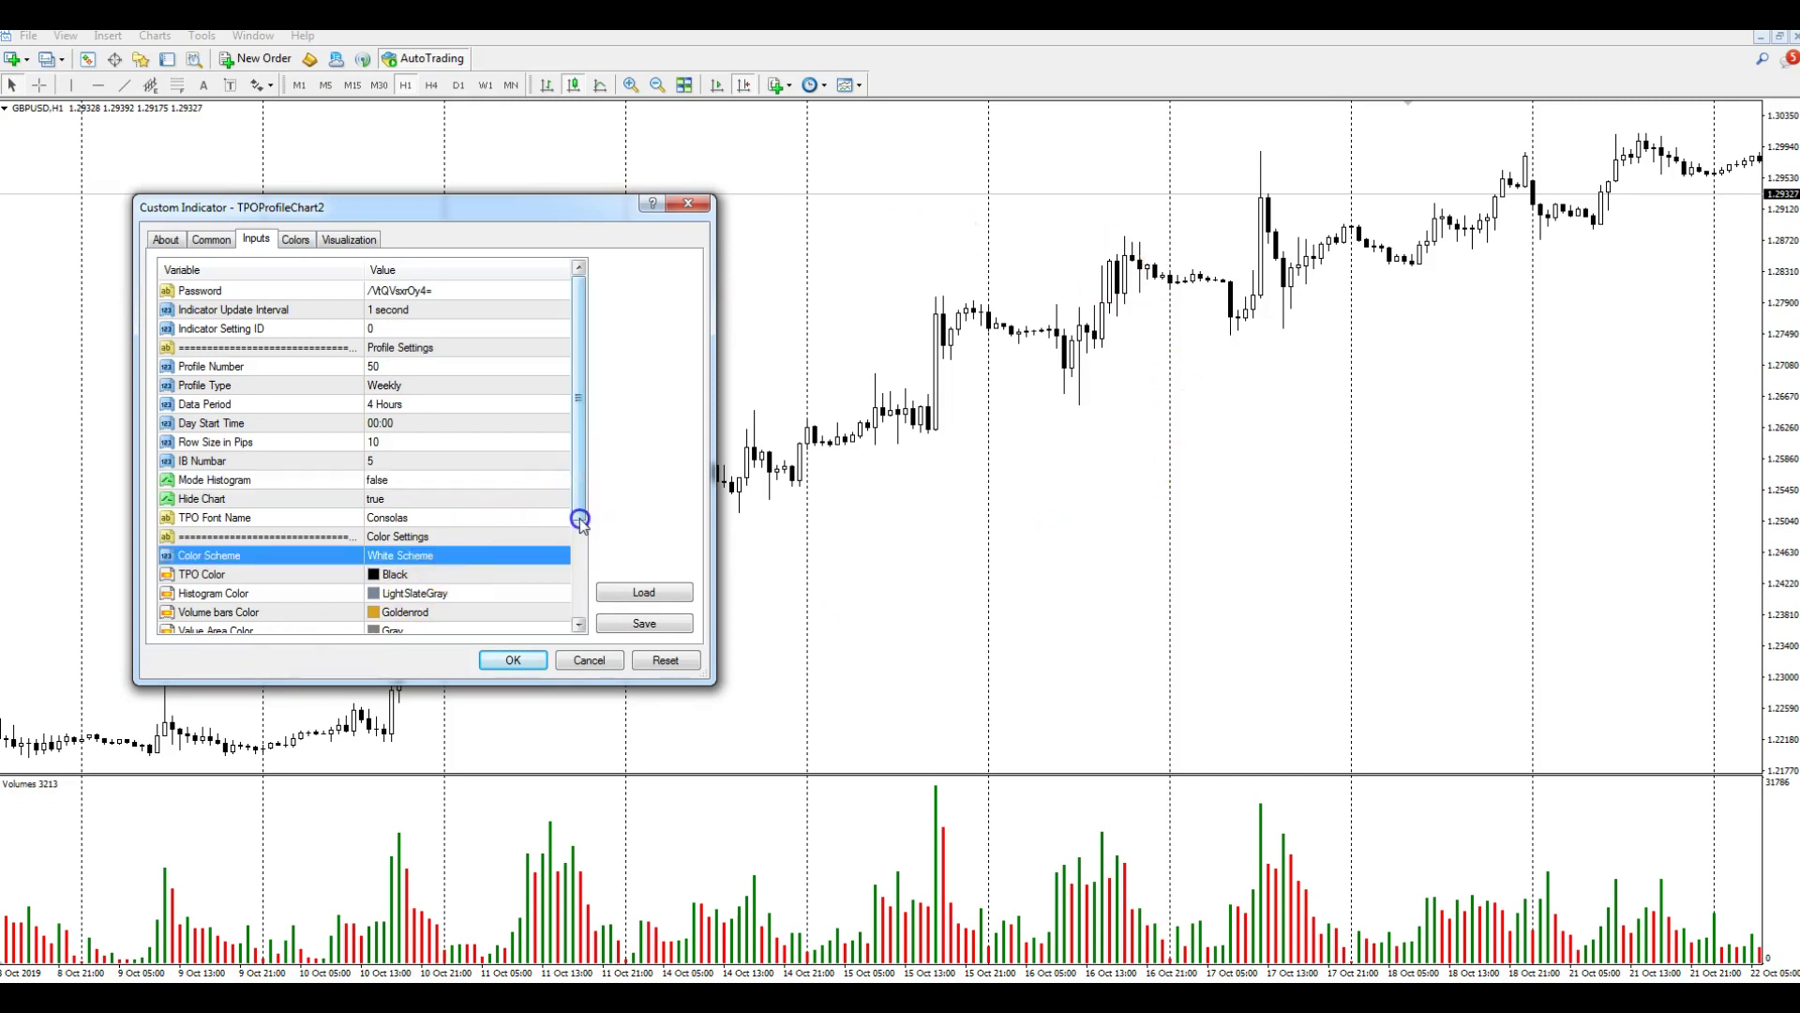
{"action": "left_click_drag", "start_coordinate": [574, 515], "coordinate": [576, 535]}
{"action": "left_click", "coordinate": [463, 541]}
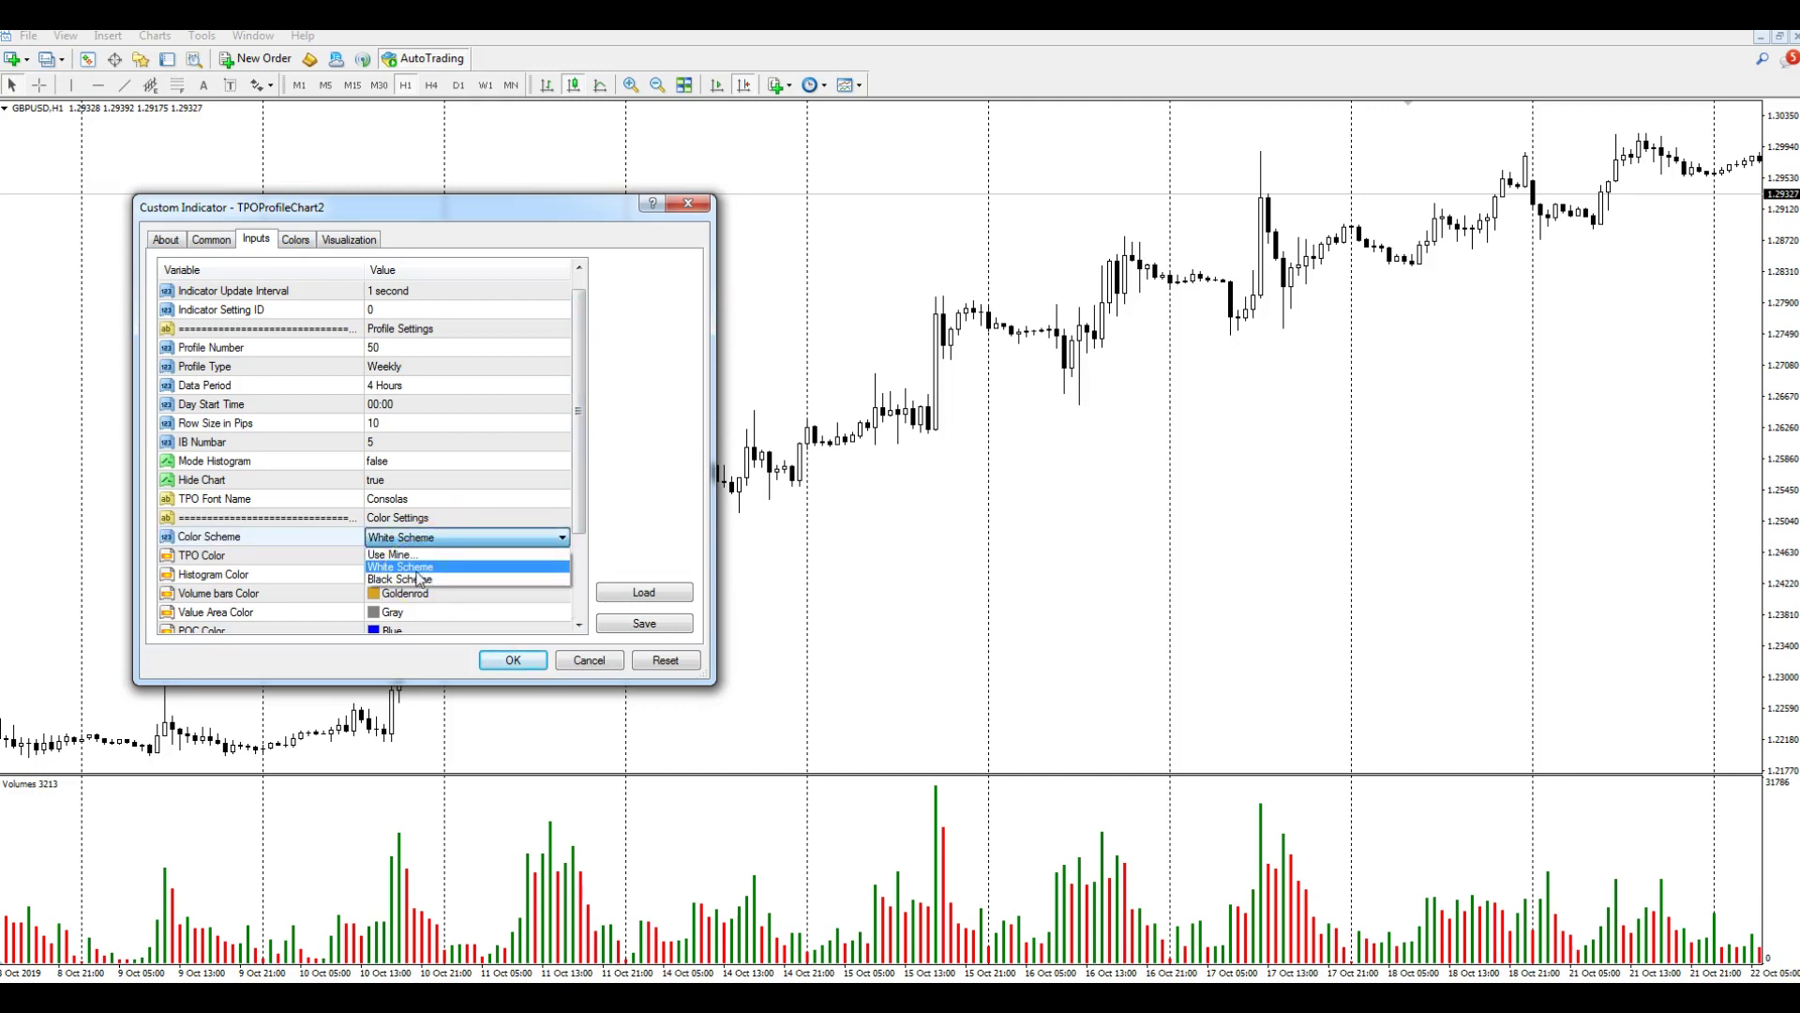
{"action": "left_click", "coordinate": [417, 568]}
Step: Look through the indicator's remaining color settings and its data export settings
{"action": "left_click", "coordinate": [580, 532]}
{"action": "left_click_drag", "start_coordinate": [581, 531], "coordinate": [580, 551]}
{"action": "left_click", "coordinate": [230, 574]}
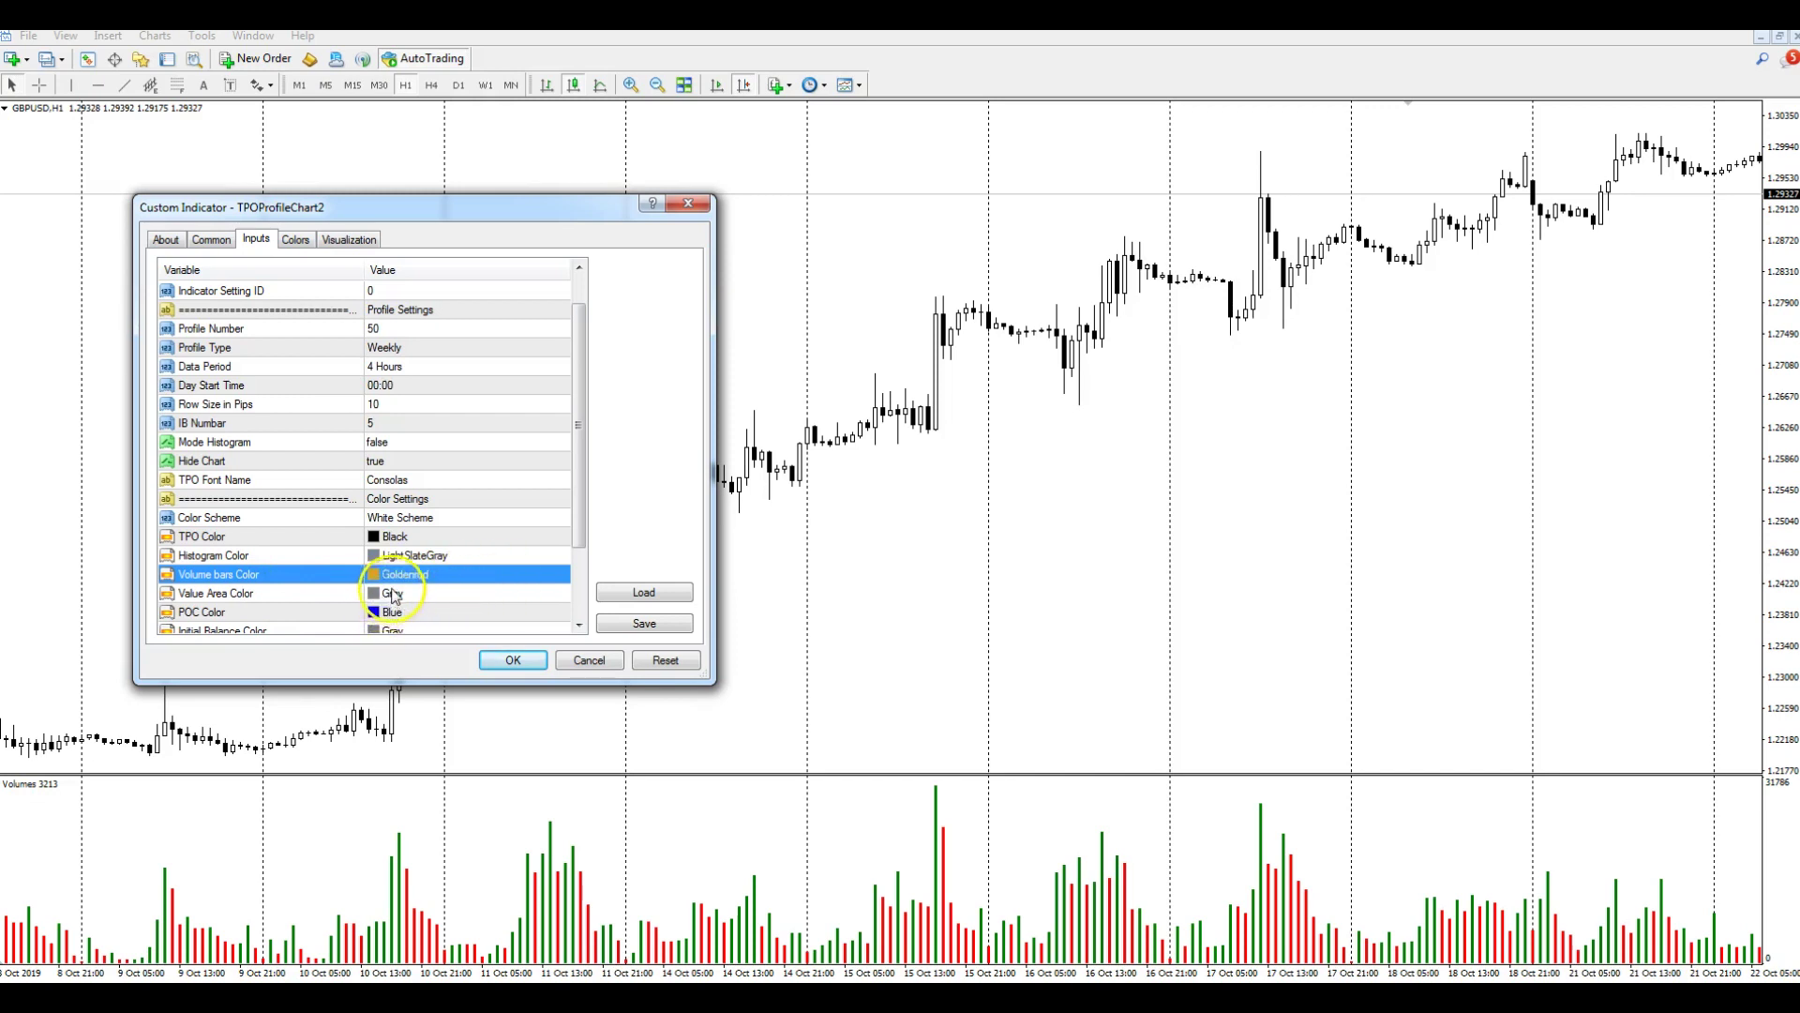
{"action": "left_click_drag", "start_coordinate": [578, 533], "coordinate": [578, 551]}
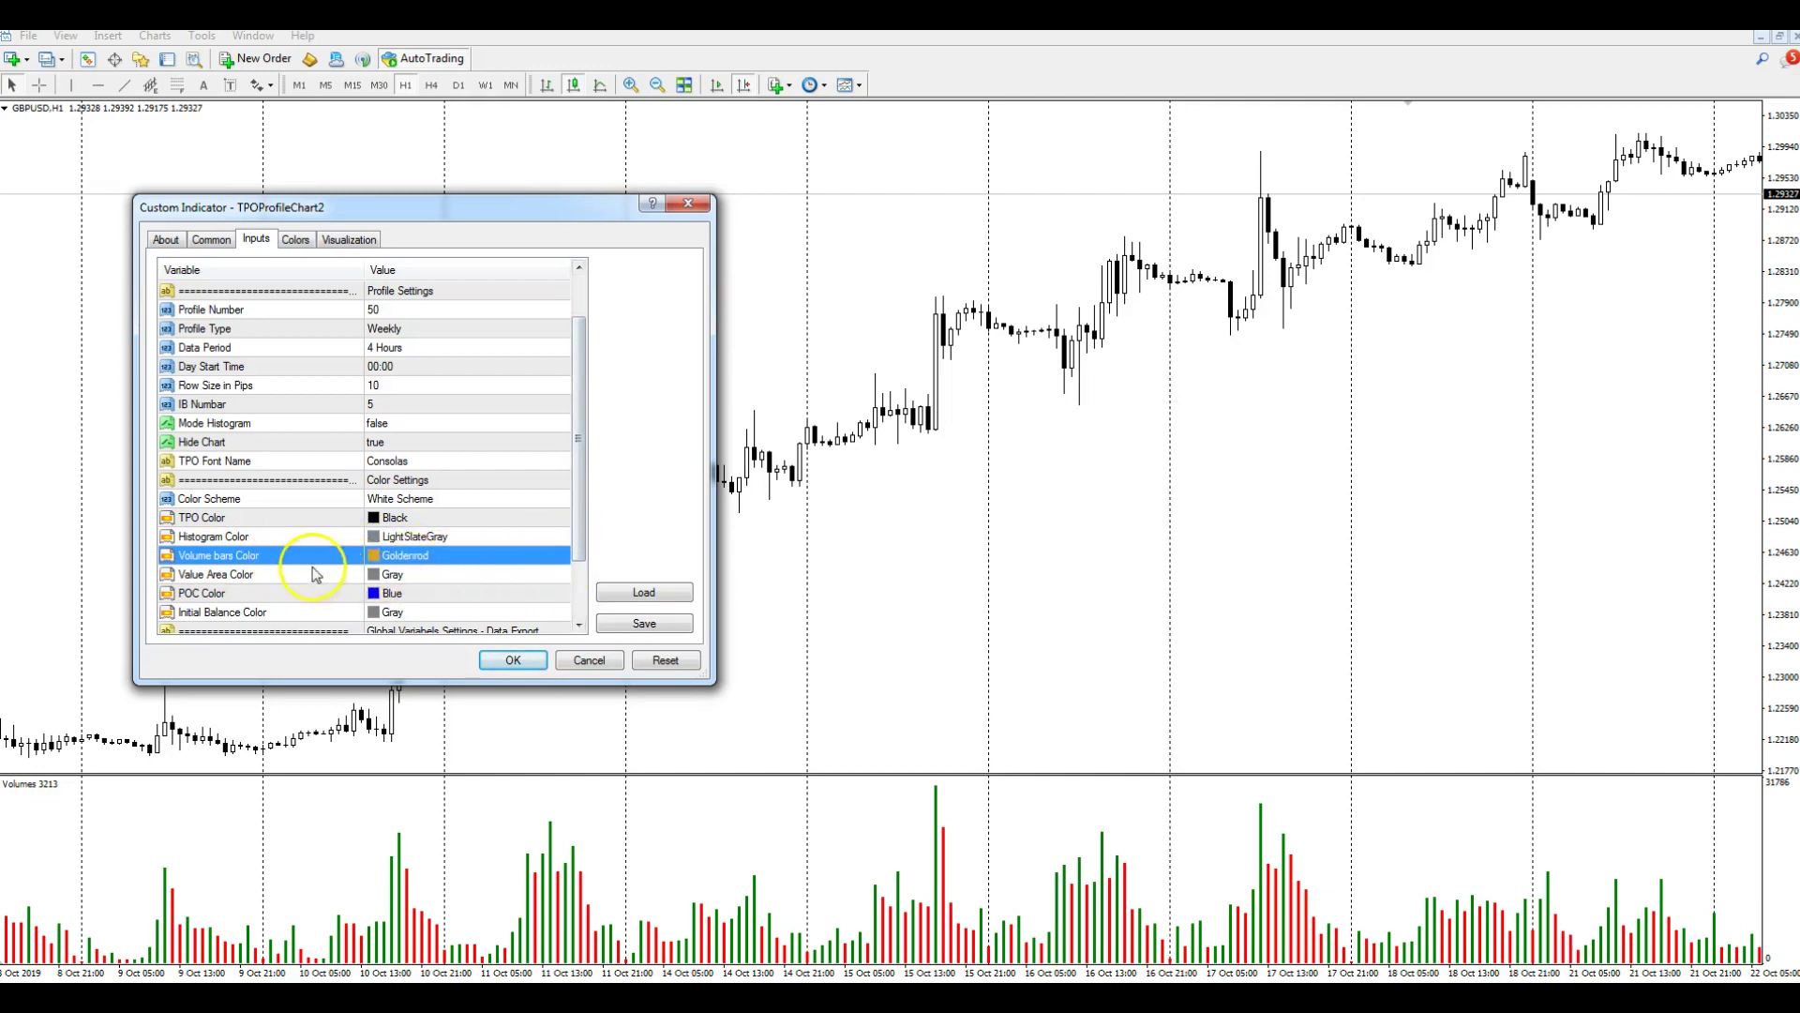
{"action": "left_click", "coordinate": [577, 572]}
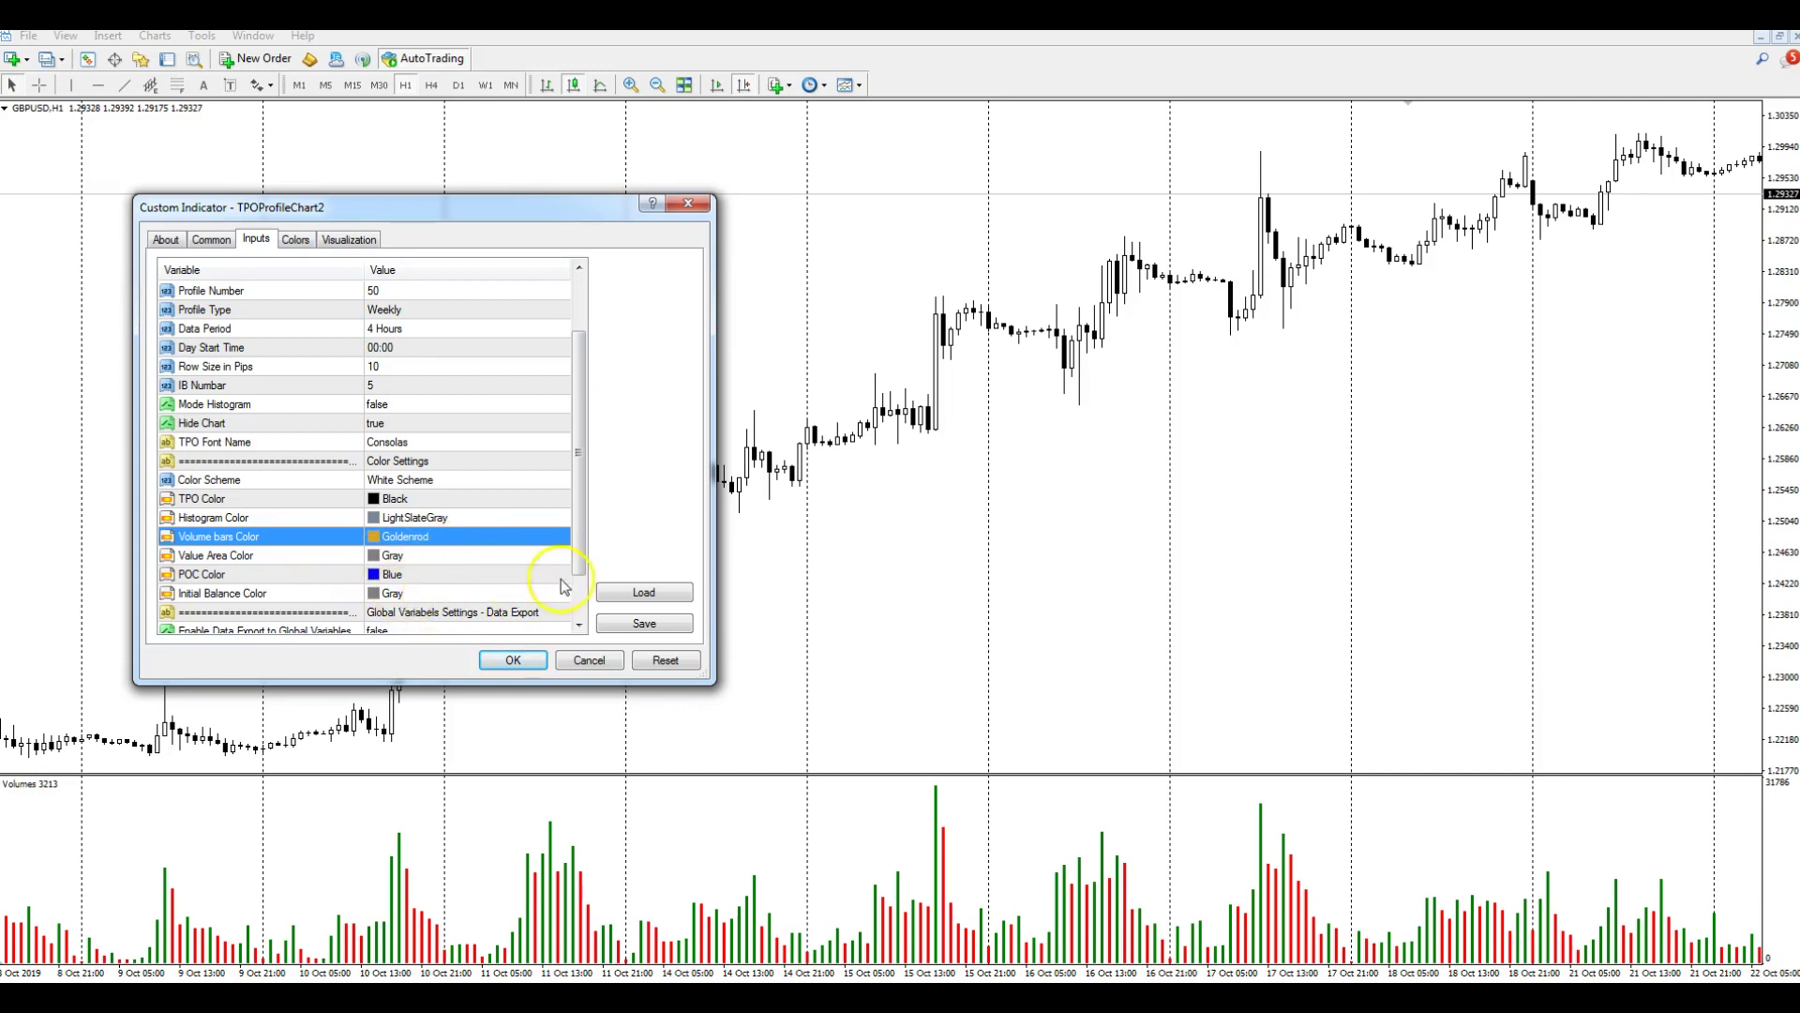
{"action": "left_click_drag", "start_coordinate": [580, 562], "coordinate": [575, 362]}
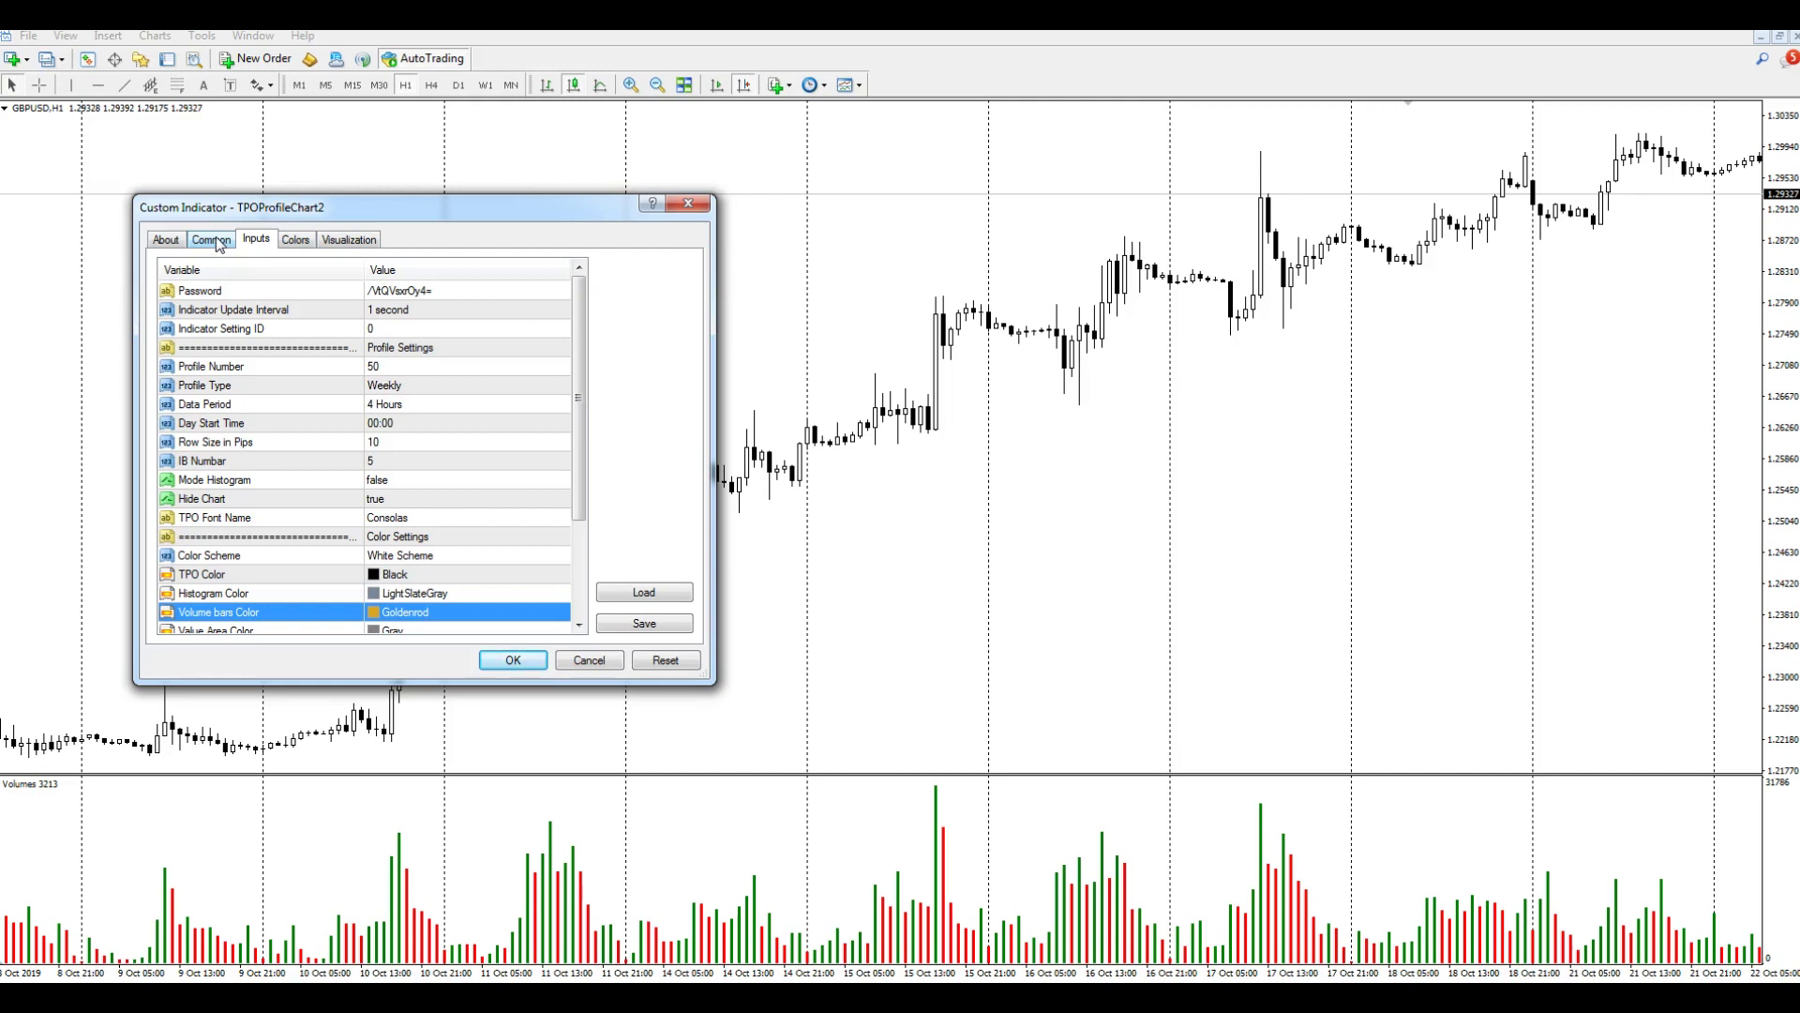
Step: Allow DLL imports for TPOProfileChart2 and apply the indicator to the chart
{"action": "left_click", "coordinate": [213, 240]}
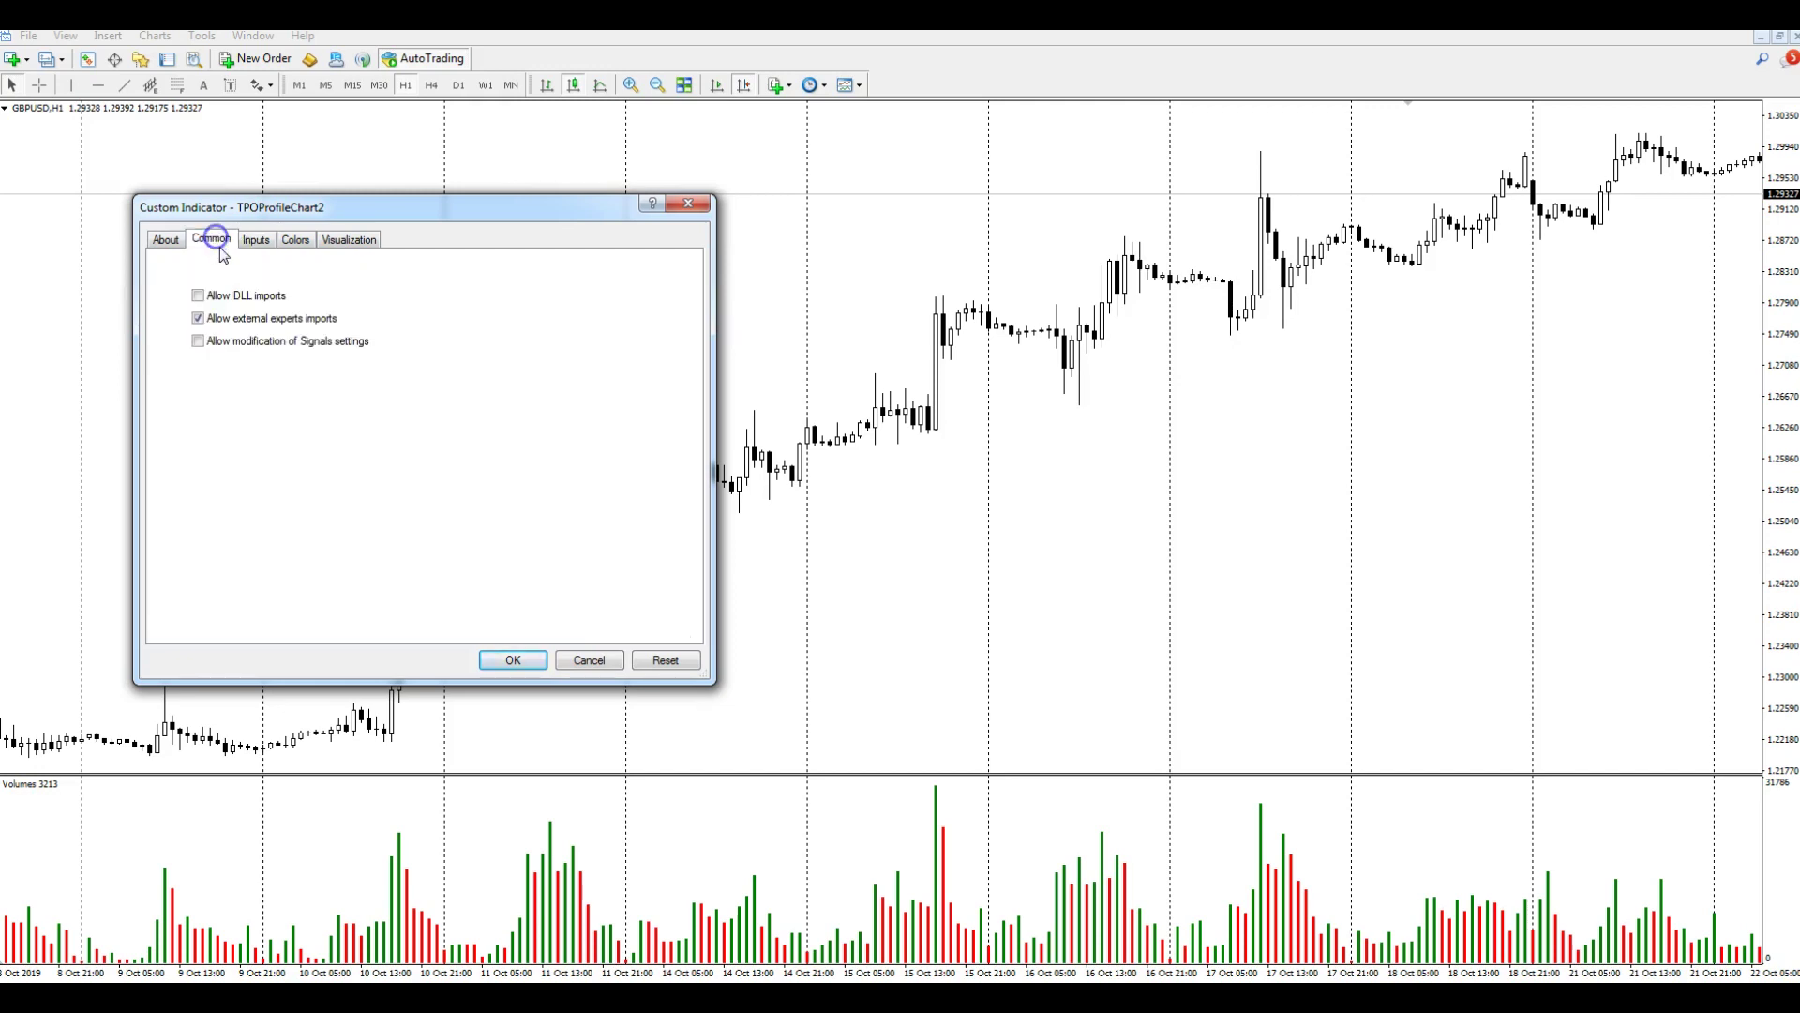
{"action": "left_click", "coordinate": [199, 296]}
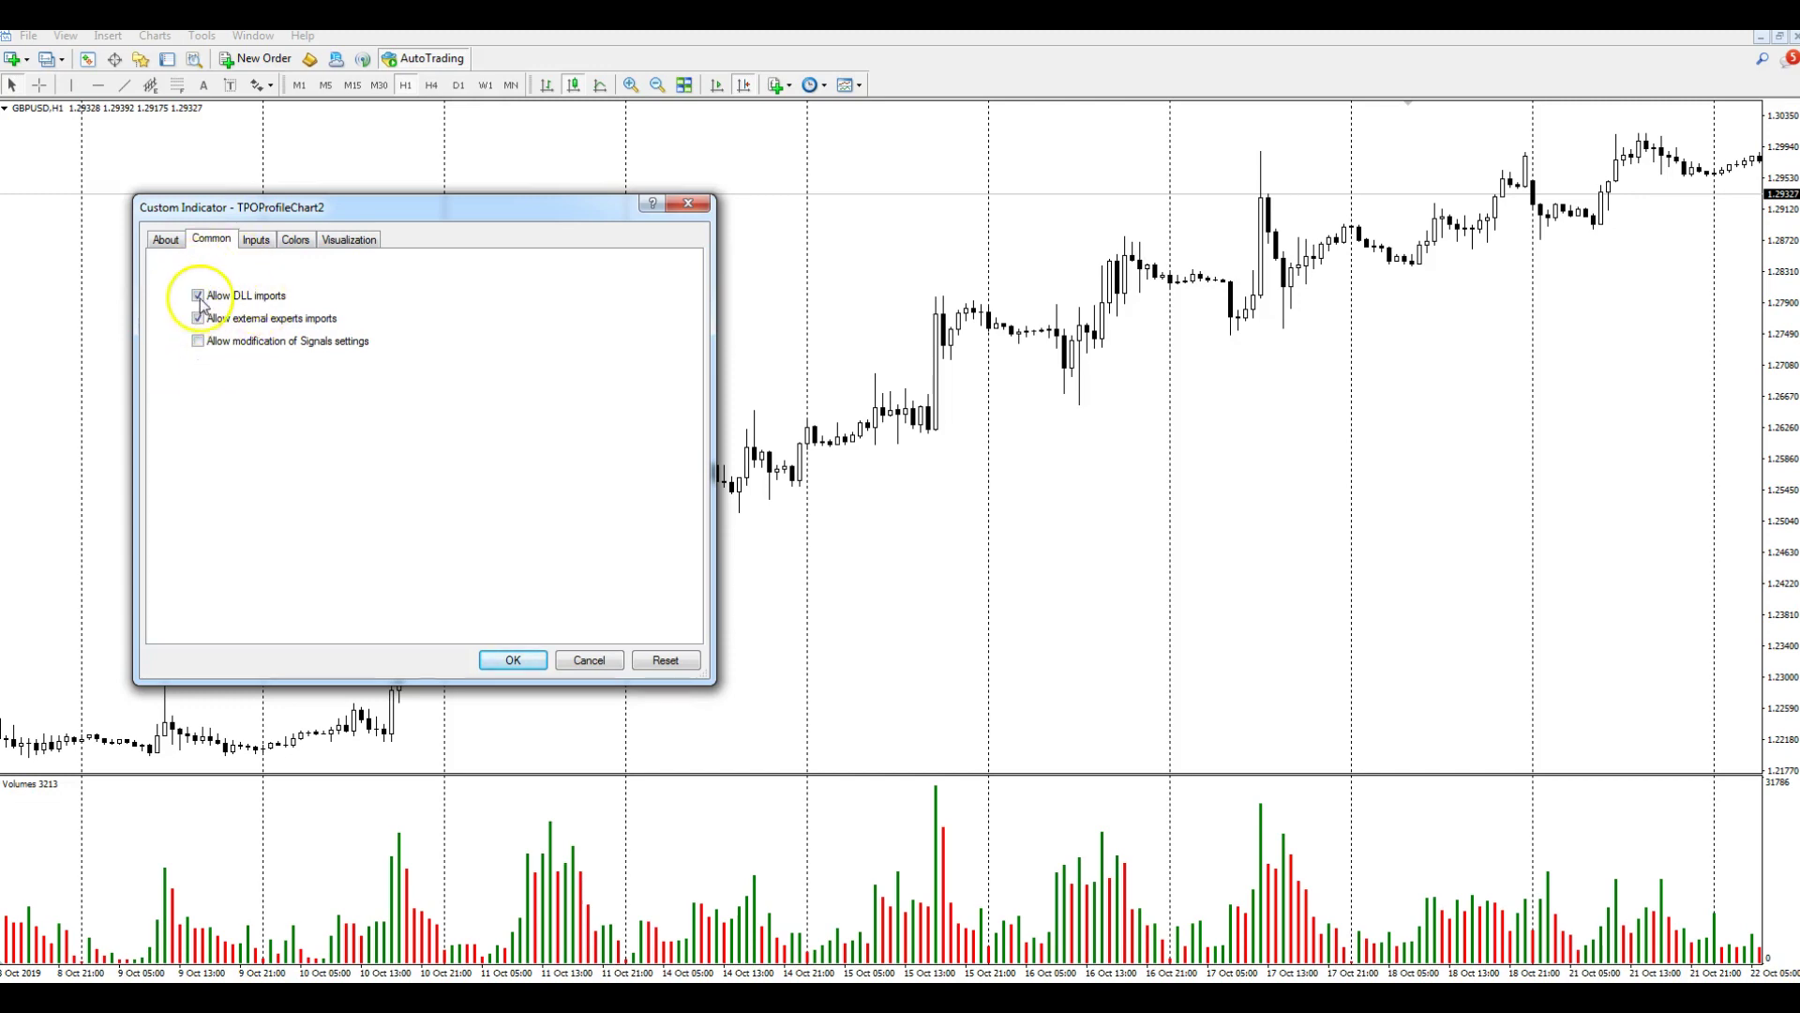
{"action": "left_click", "coordinate": [254, 243]}
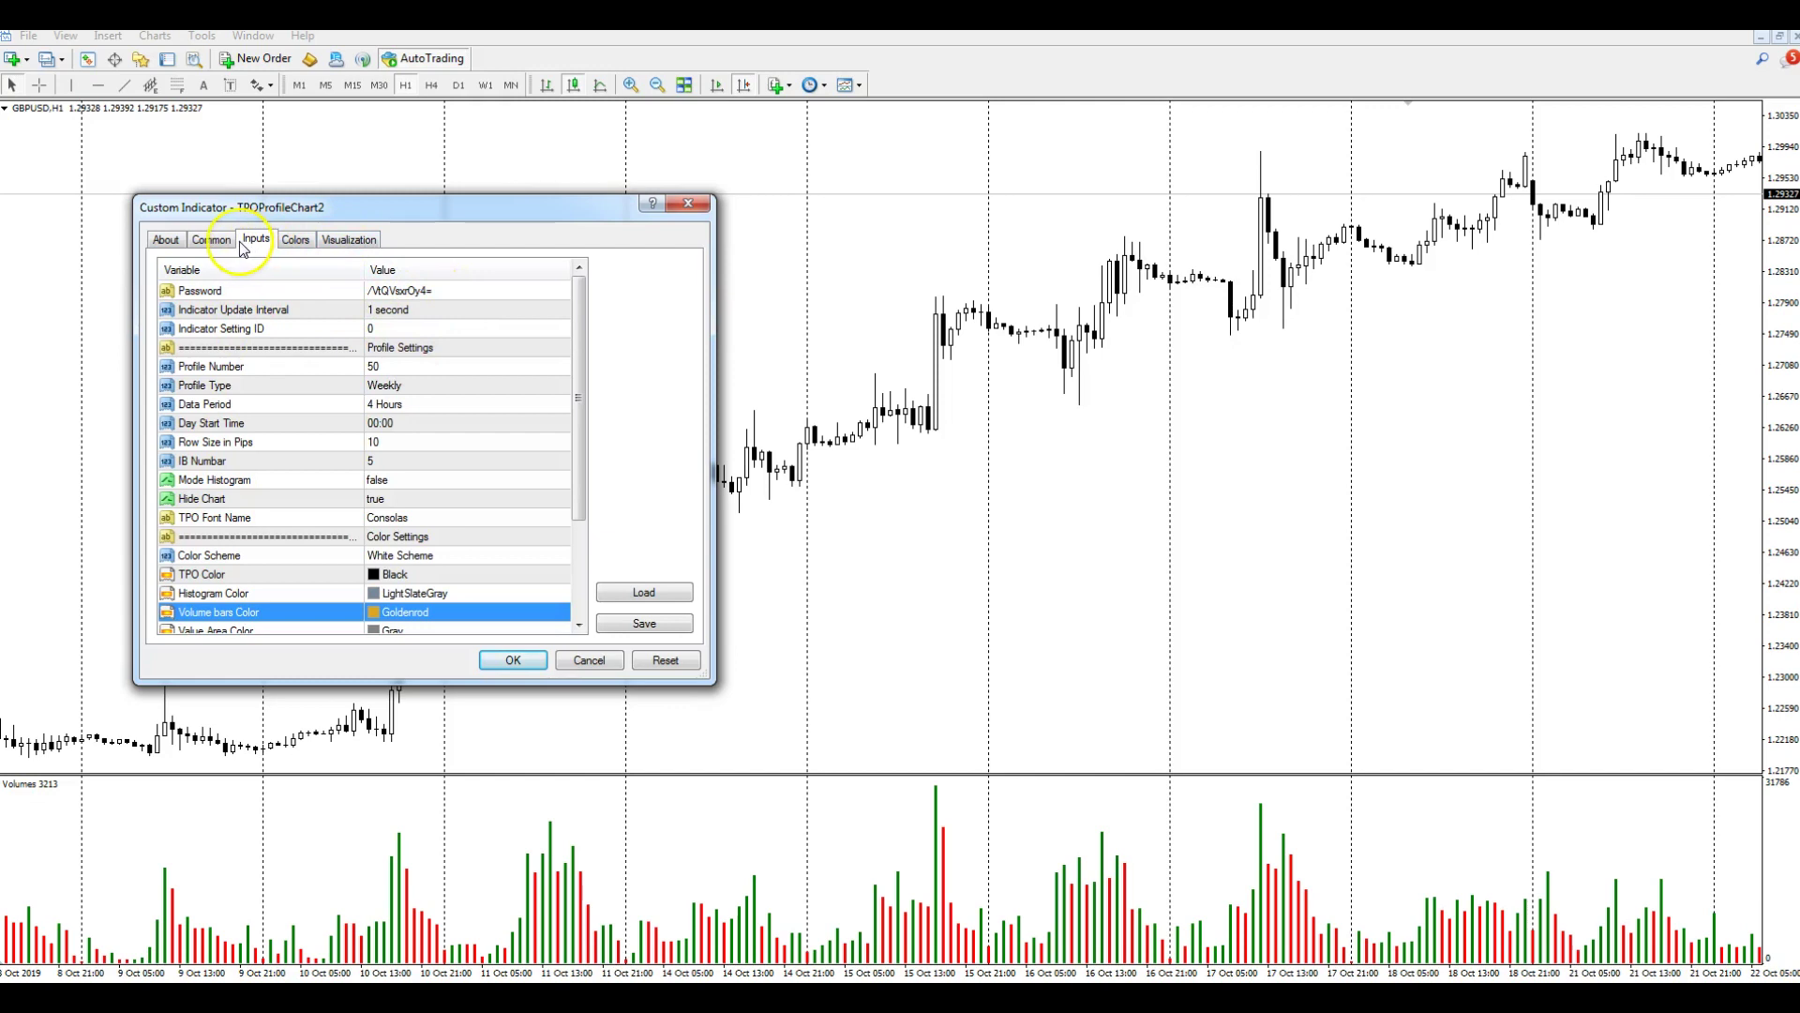
{"action": "left_click", "coordinate": [516, 662]}
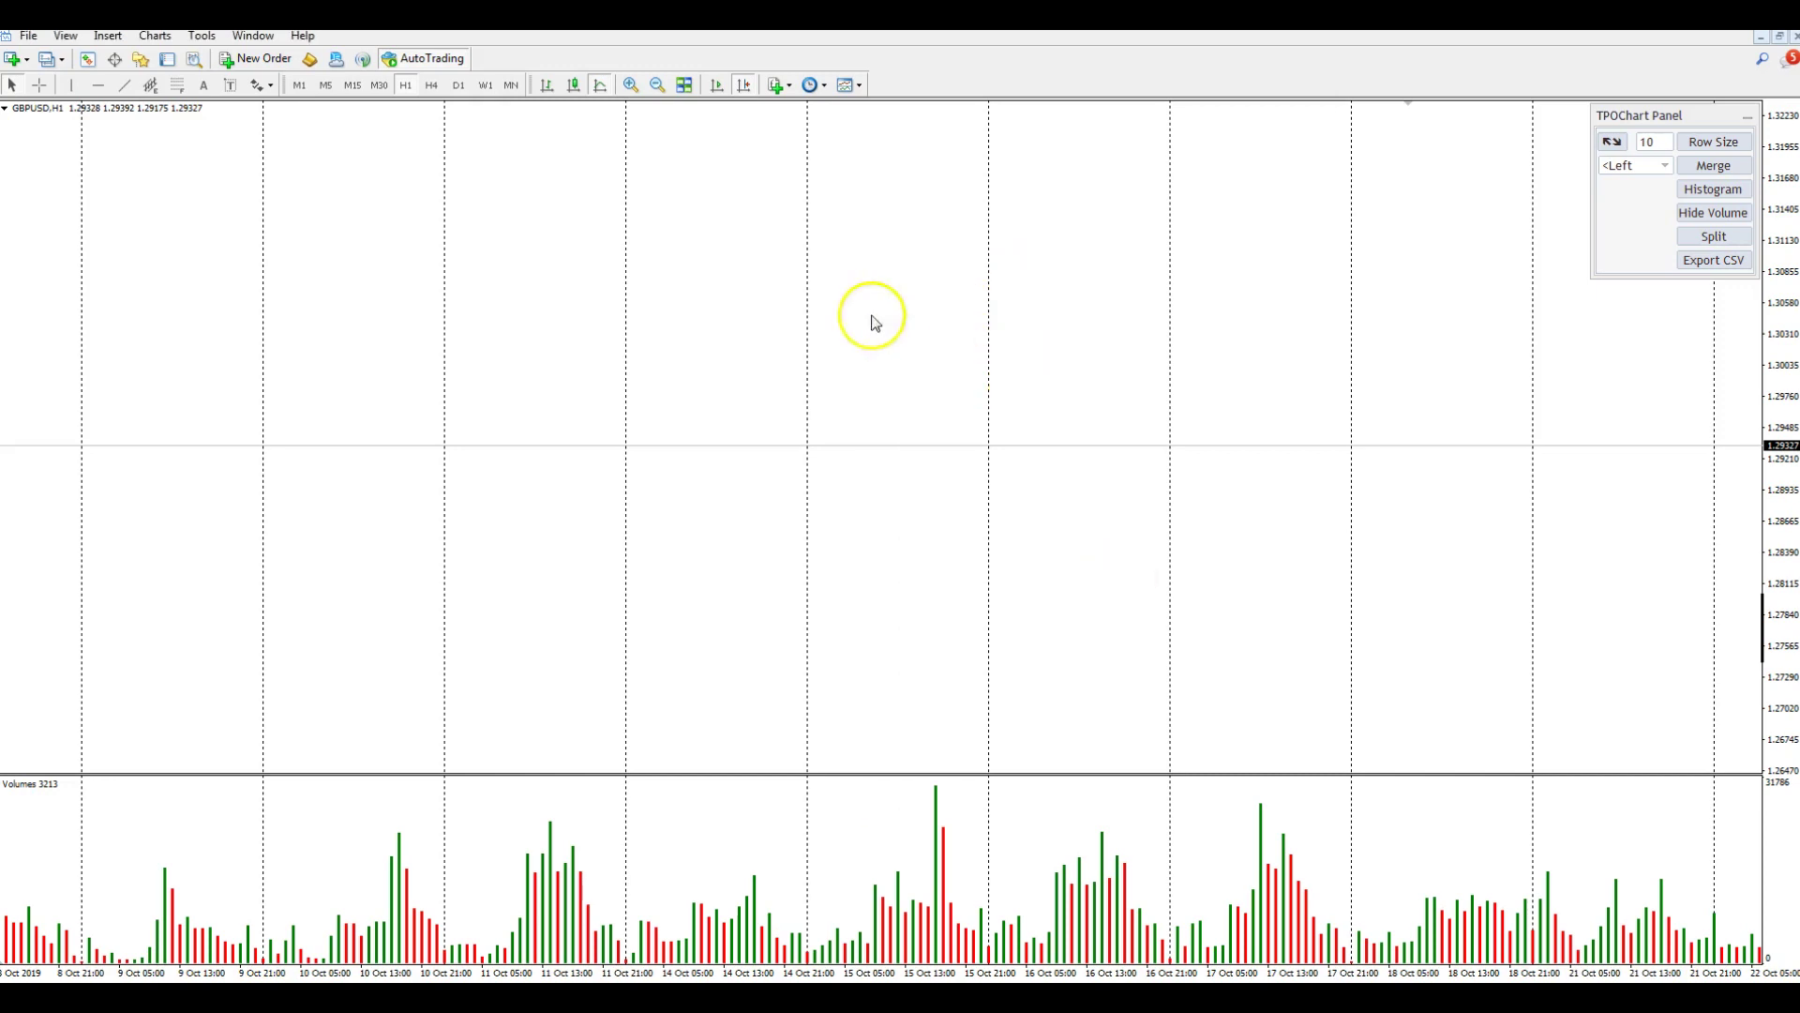
Step: Reapply the existing TPOProfileChart2 settings from the list of indicators on the chart
{"action": "left_click", "coordinate": [696, 347]}
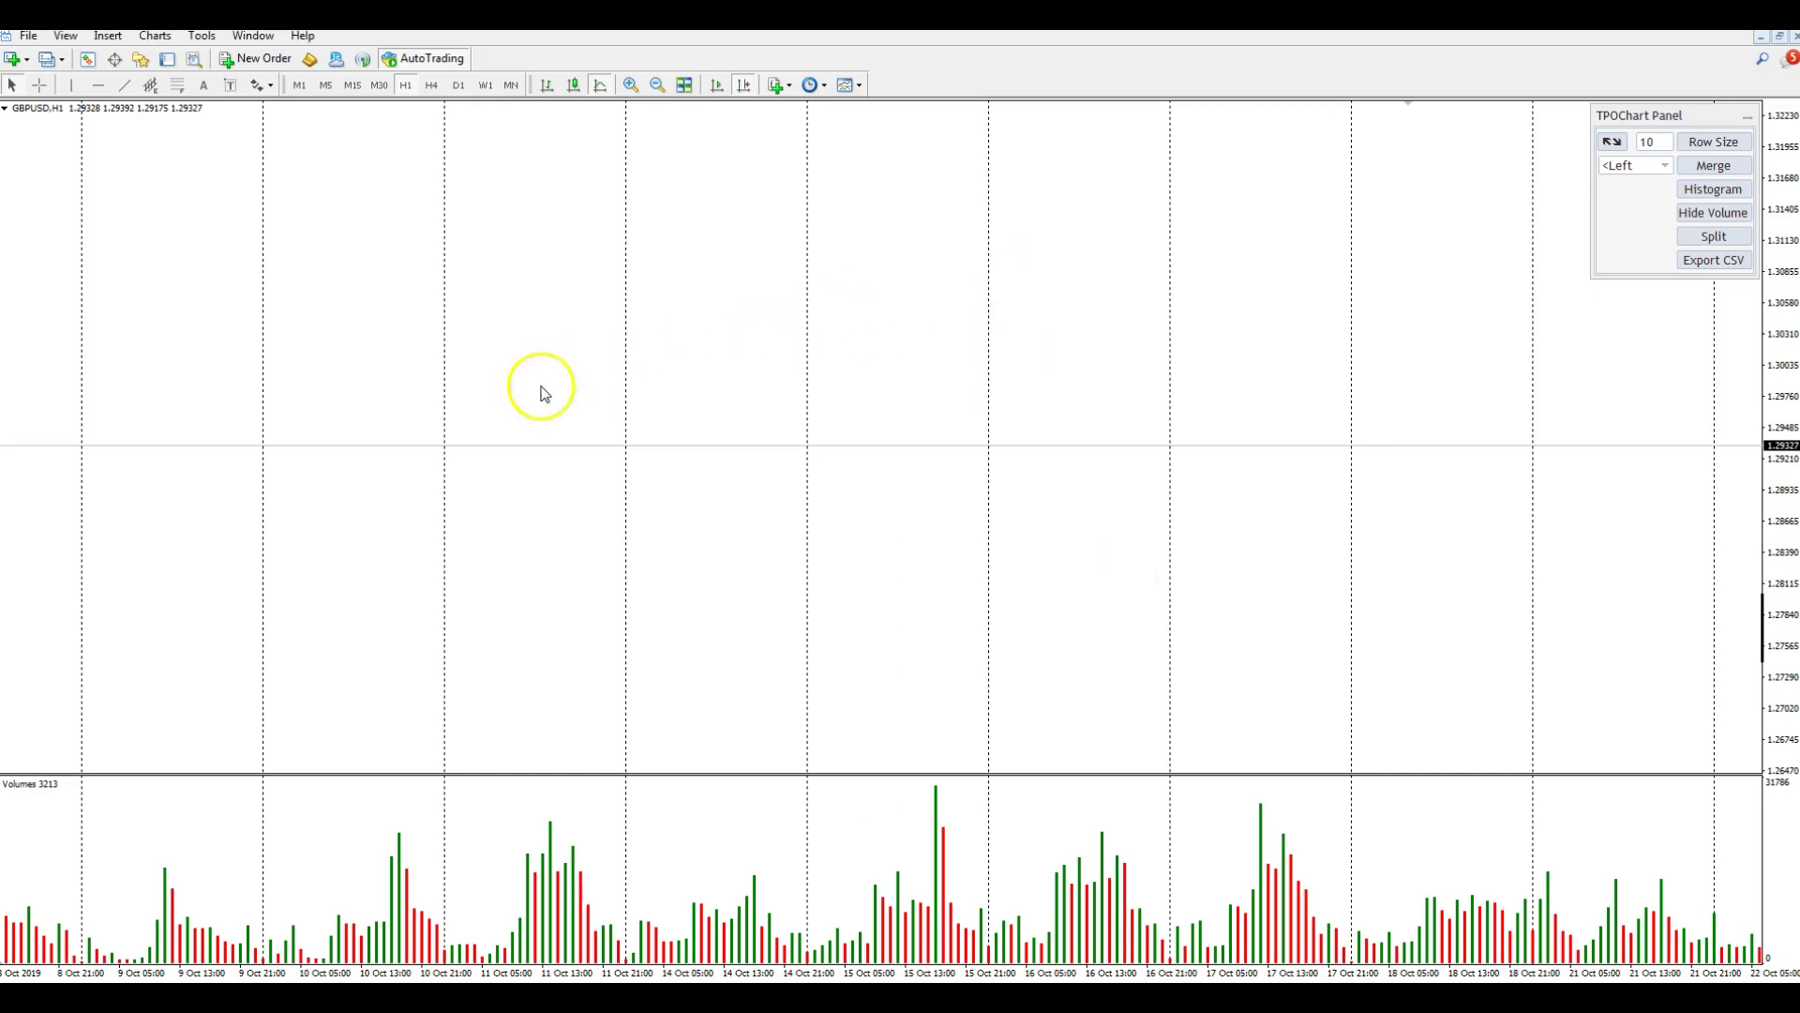
{"action": "left_click_drag", "start_coordinate": [481, 464], "coordinate": [353, 442]}
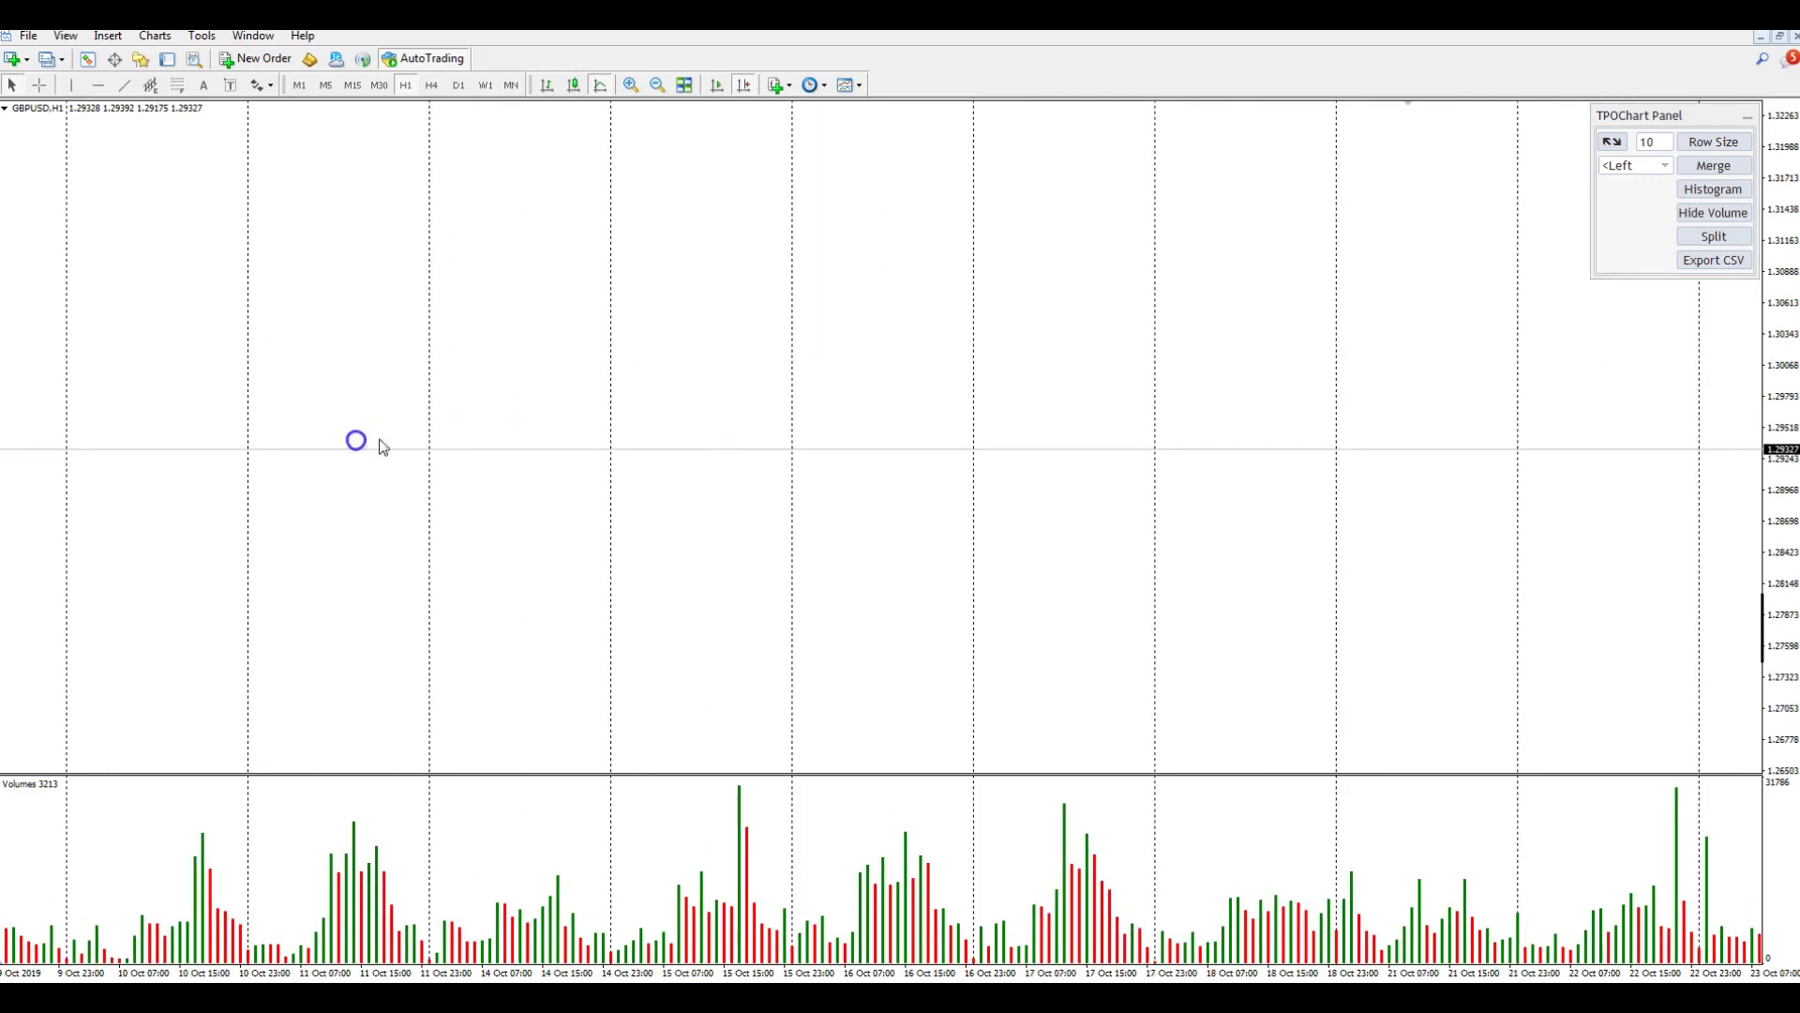
{"action": "left_click_drag", "start_coordinate": [498, 441], "coordinate": [518, 448]}
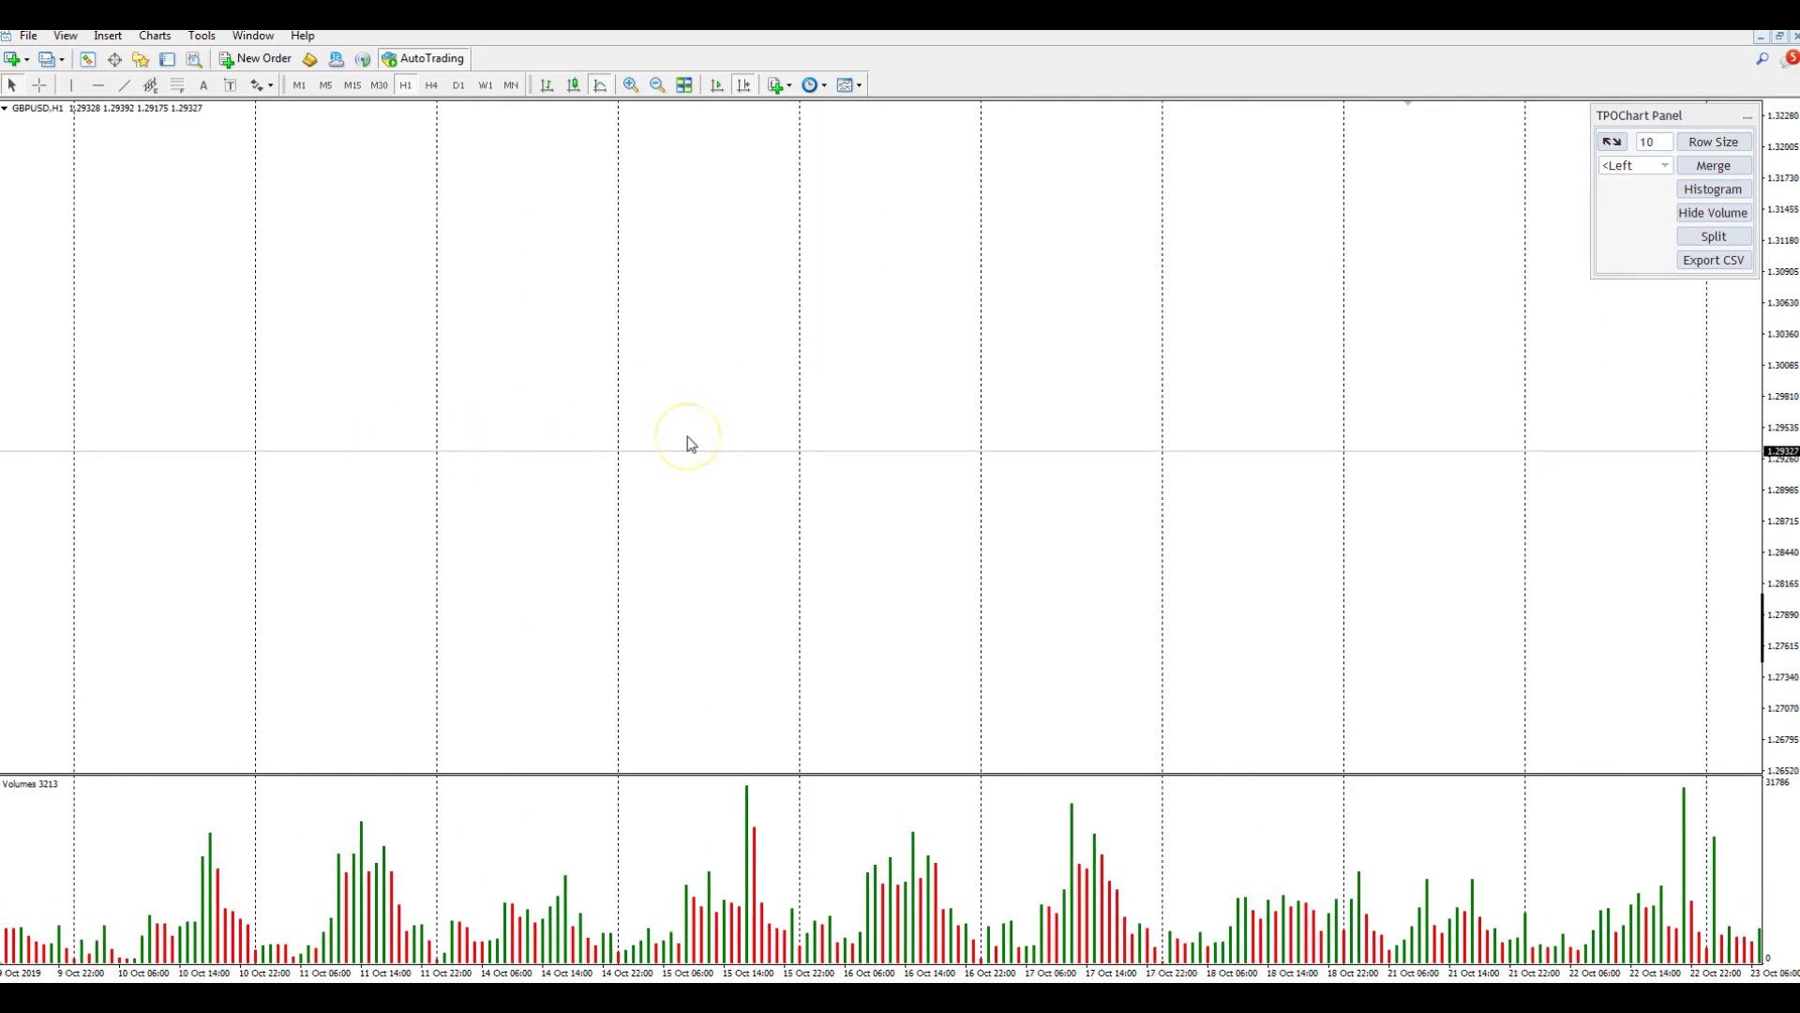
{"action": "key", "text": "ctrl+i"}
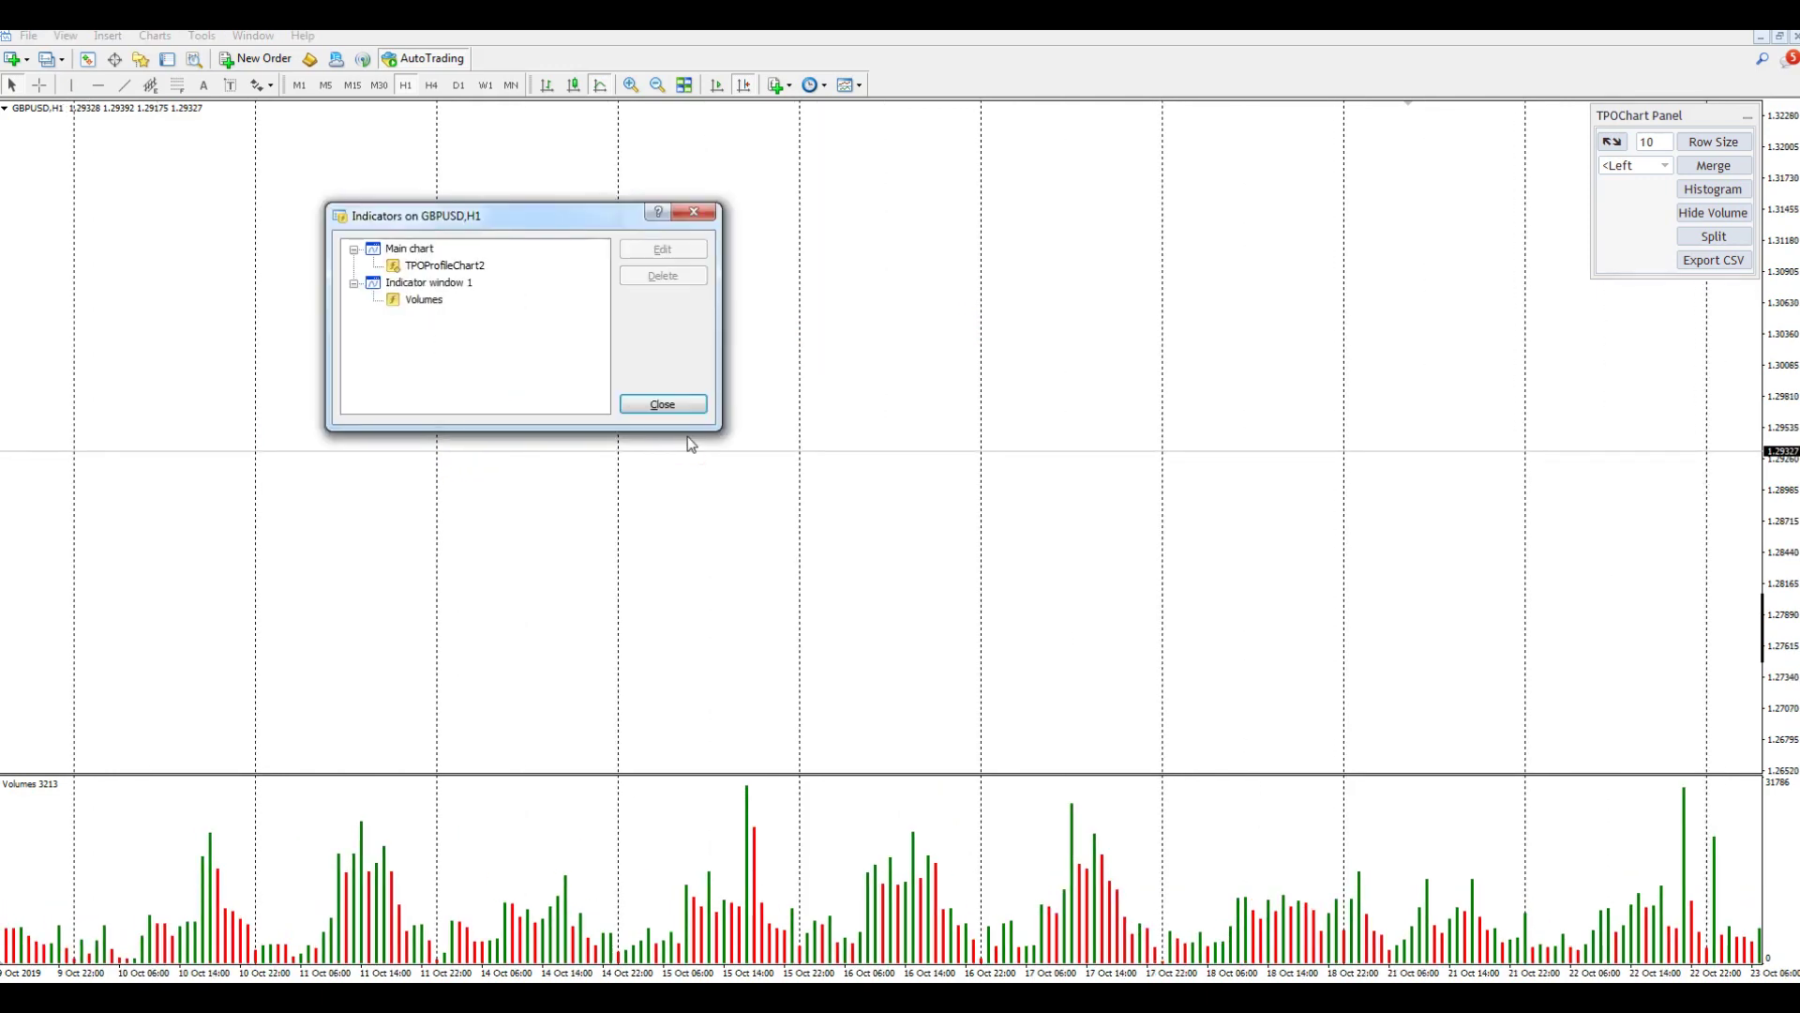
{"action": "double_click", "coordinate": [444, 266]}
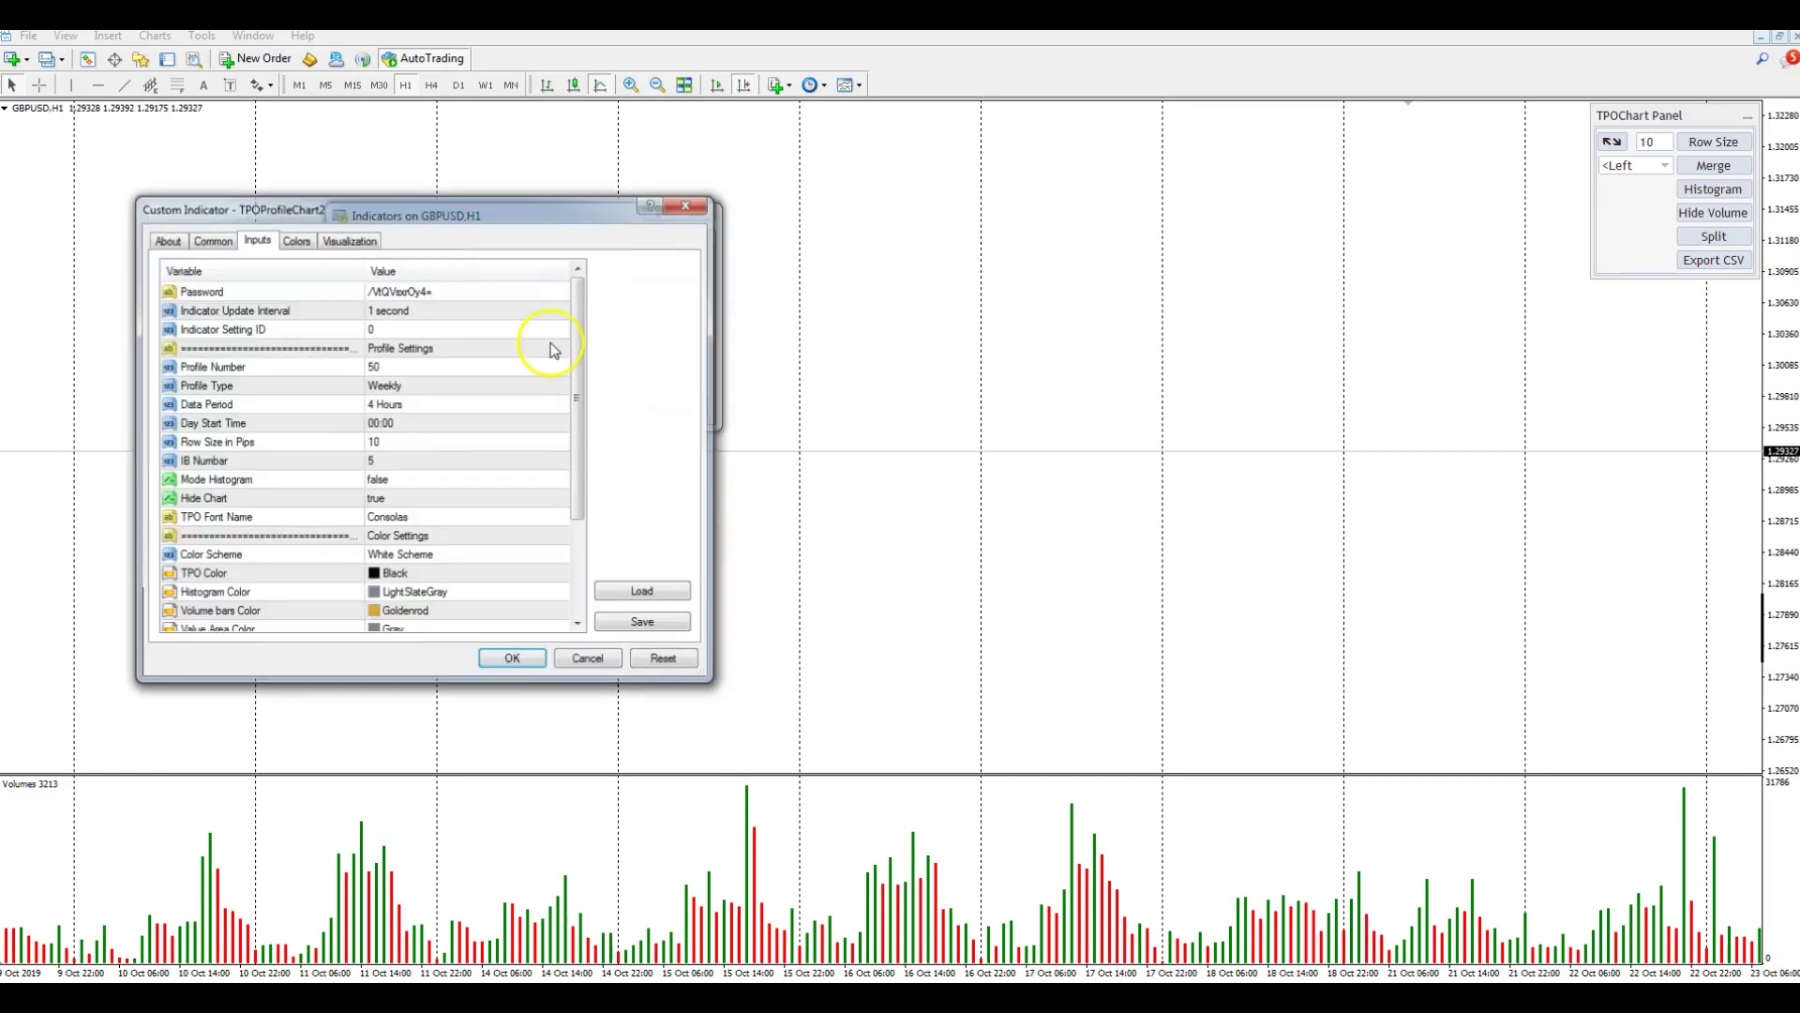
{"action": "left_click", "coordinate": [513, 660]}
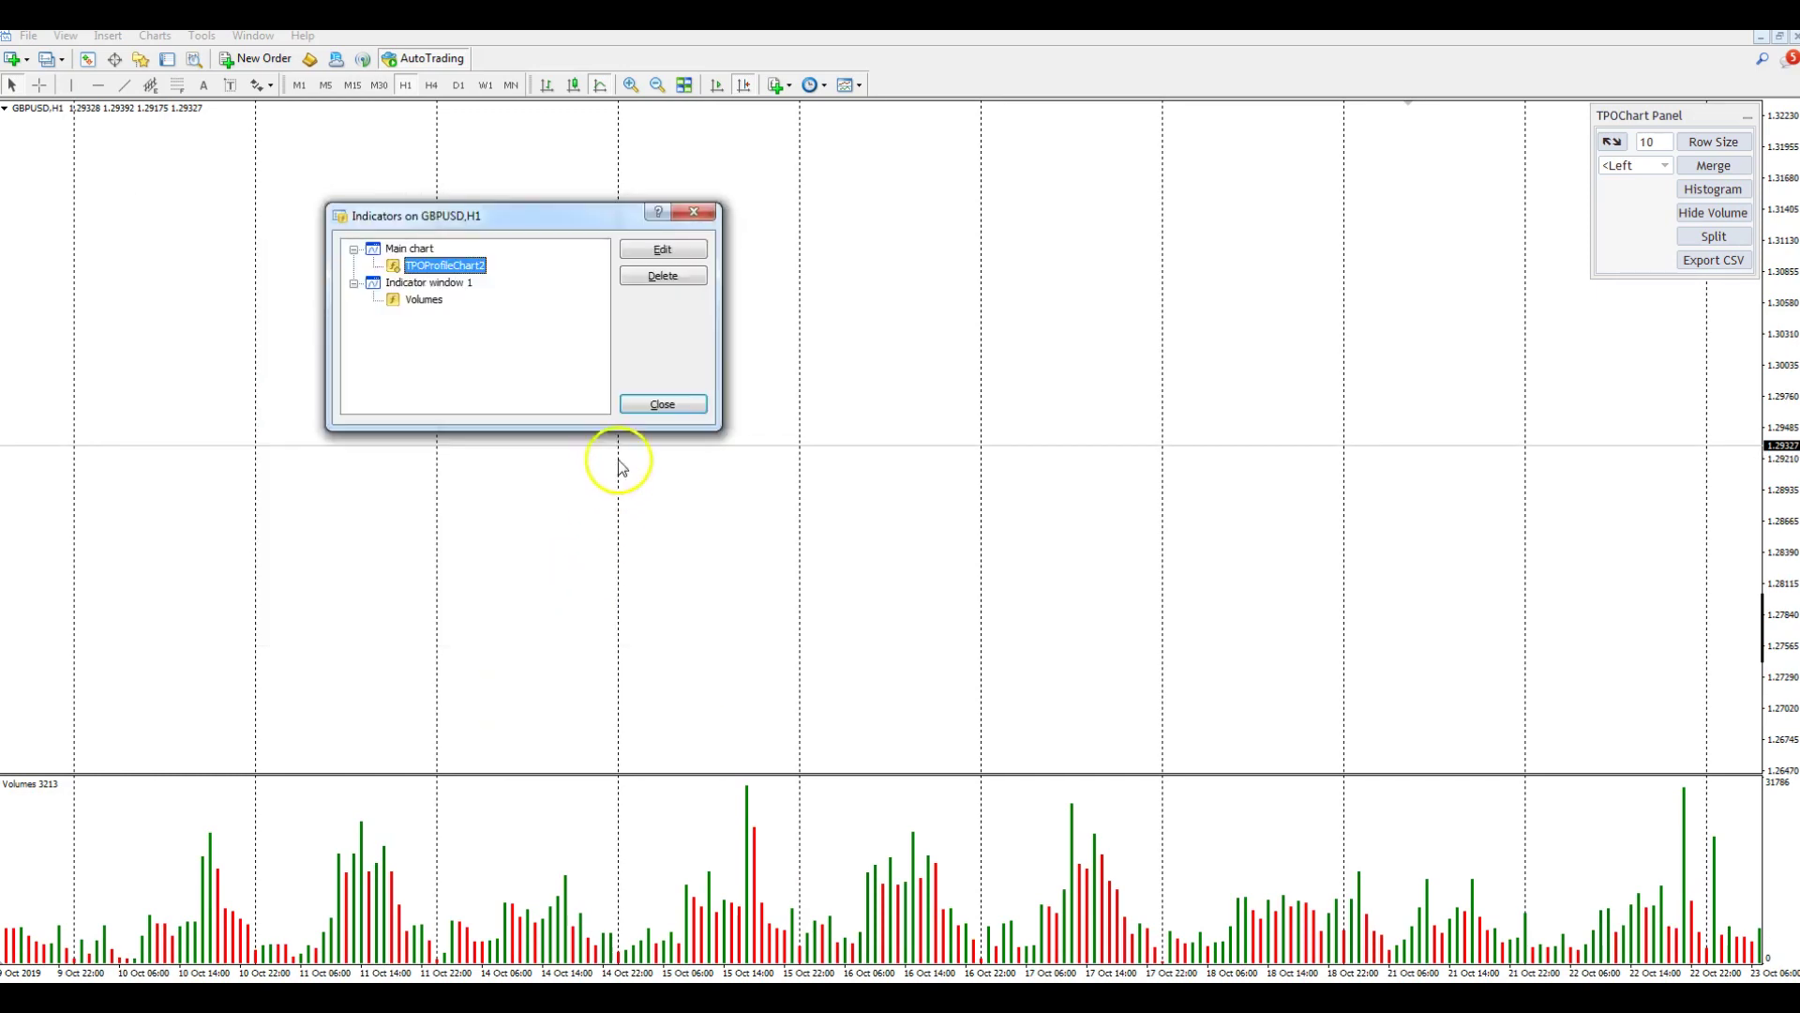
{"action": "left_click", "coordinate": [656, 405]}
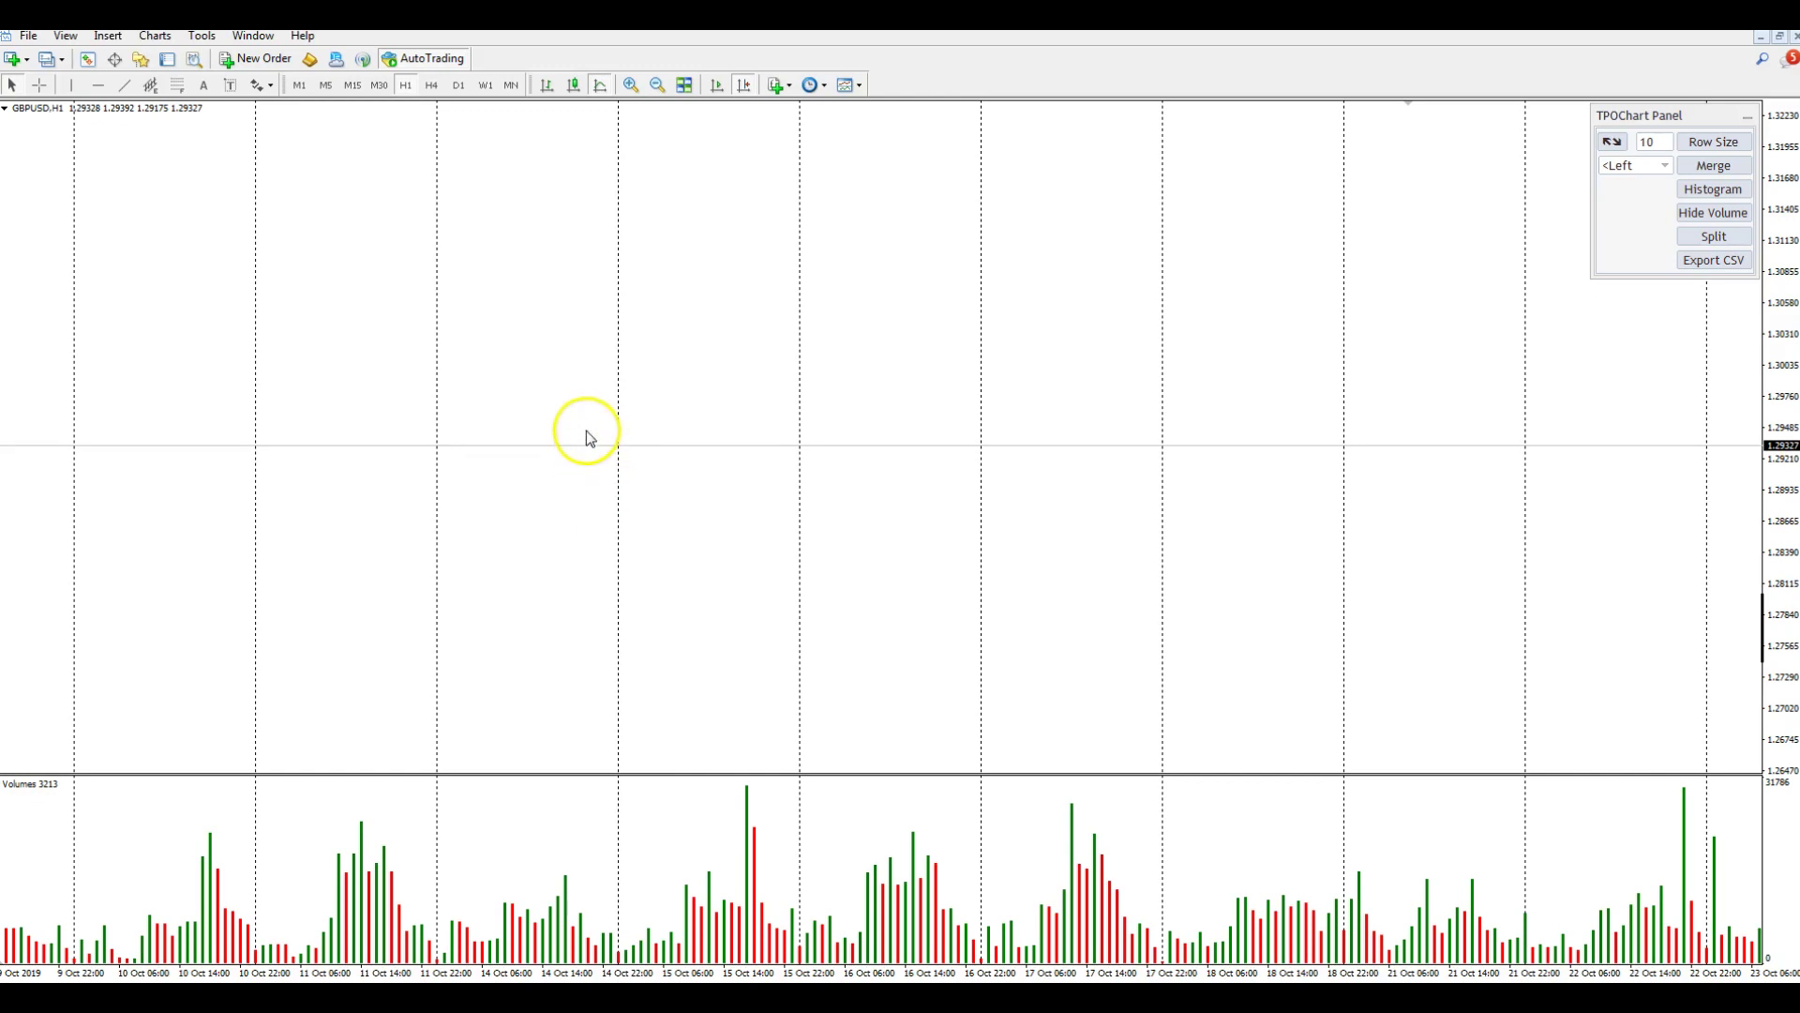
Step: Bring the chart to its latest bars and hide the volume bars beside the weekly profiles
{"action": "left_click", "coordinate": [744, 86]}
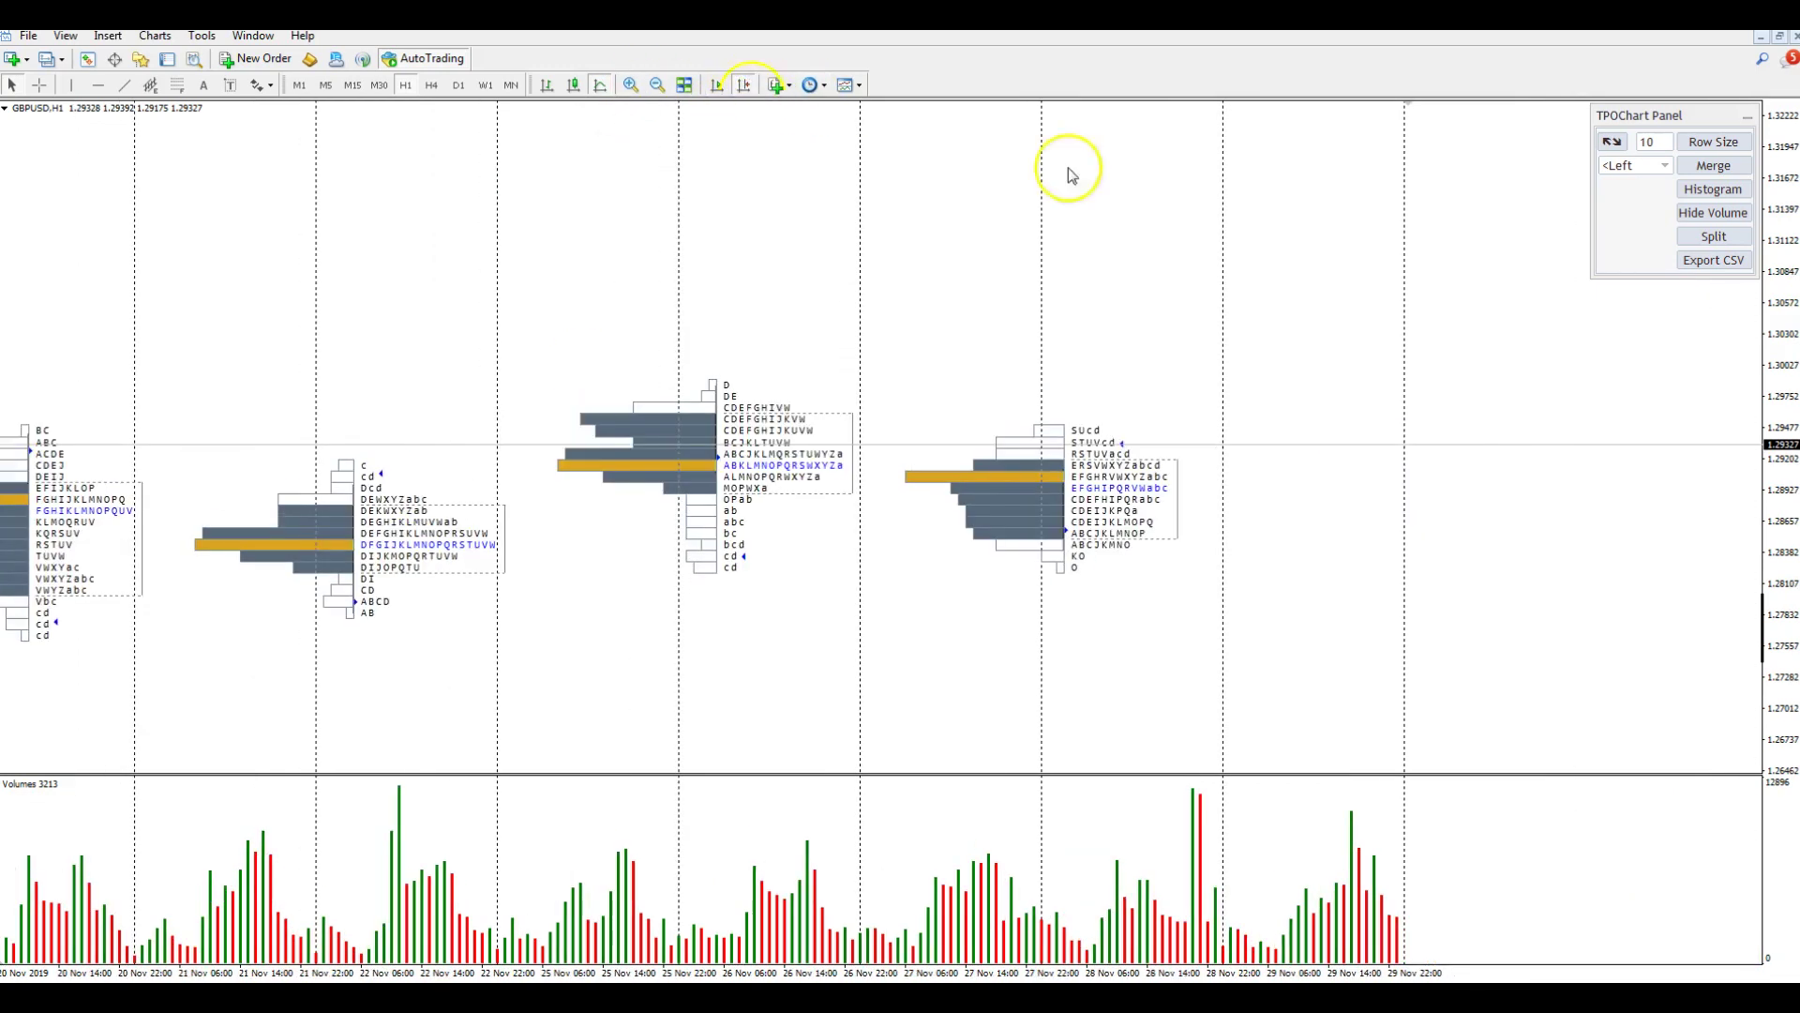
{"action": "left_click", "coordinate": [1697, 220]}
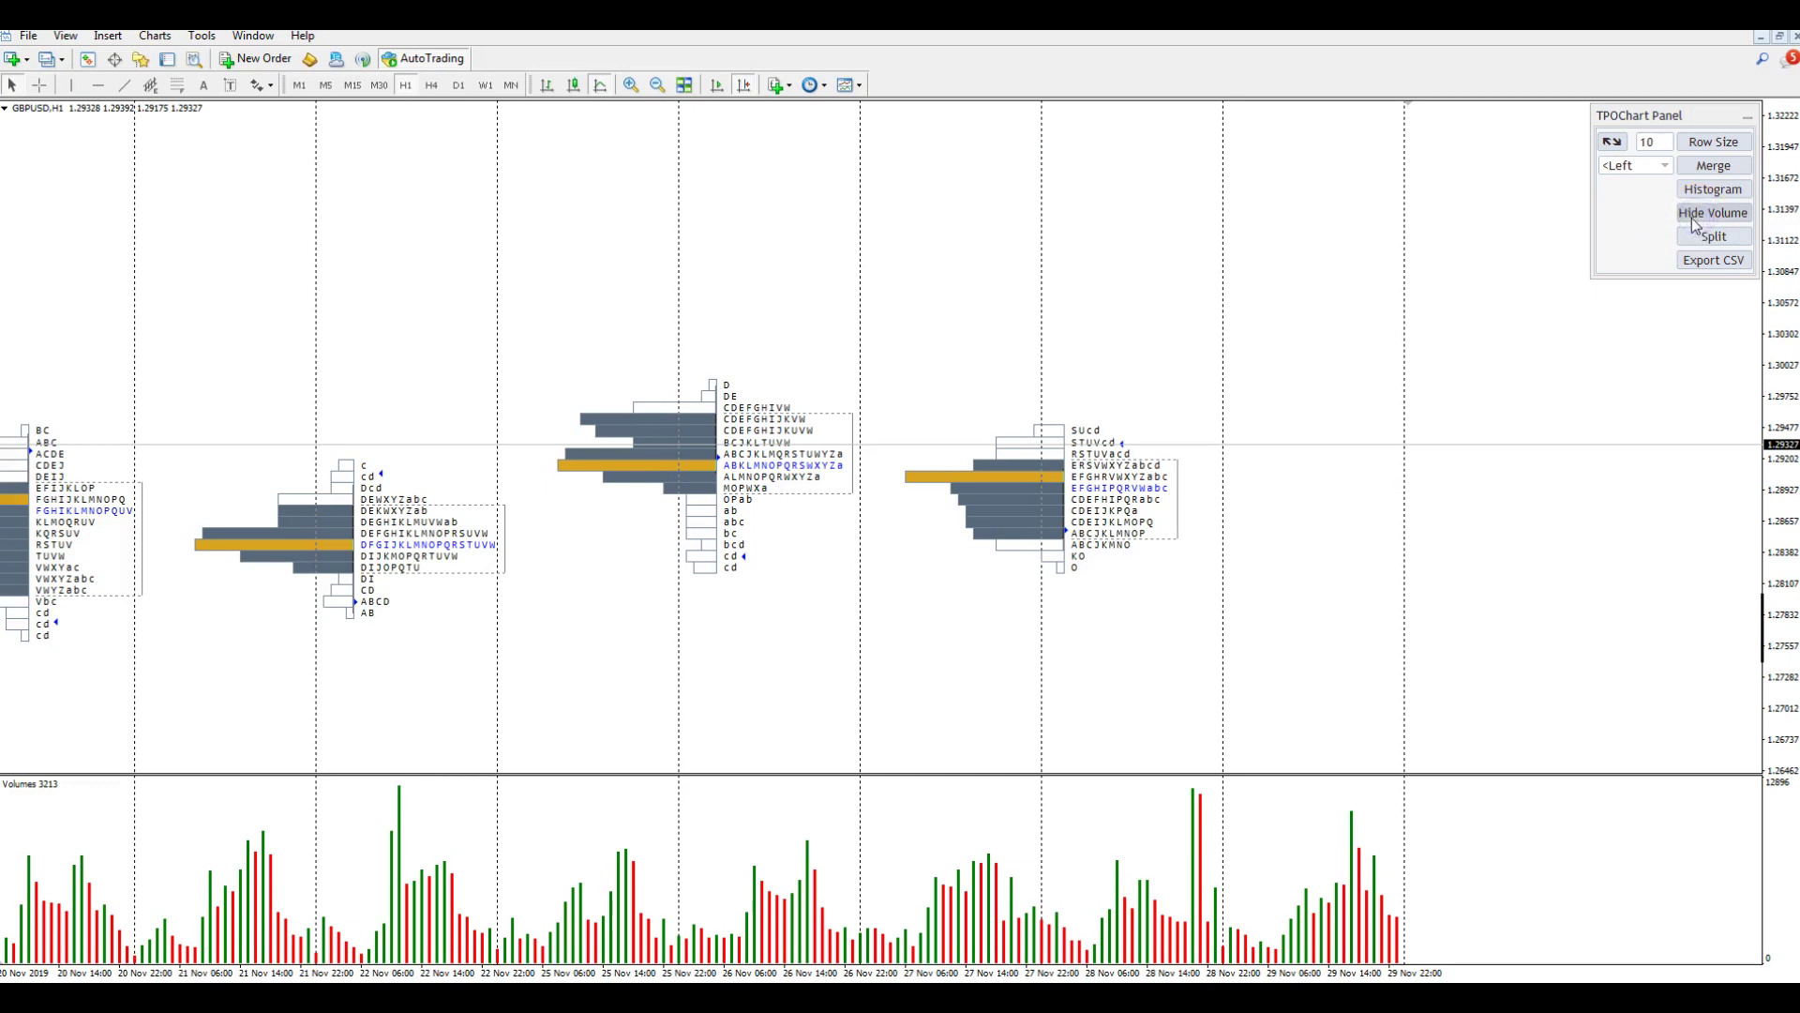
{"action": "left_click_drag", "start_coordinate": [684, 617], "coordinate": [828, 403]}
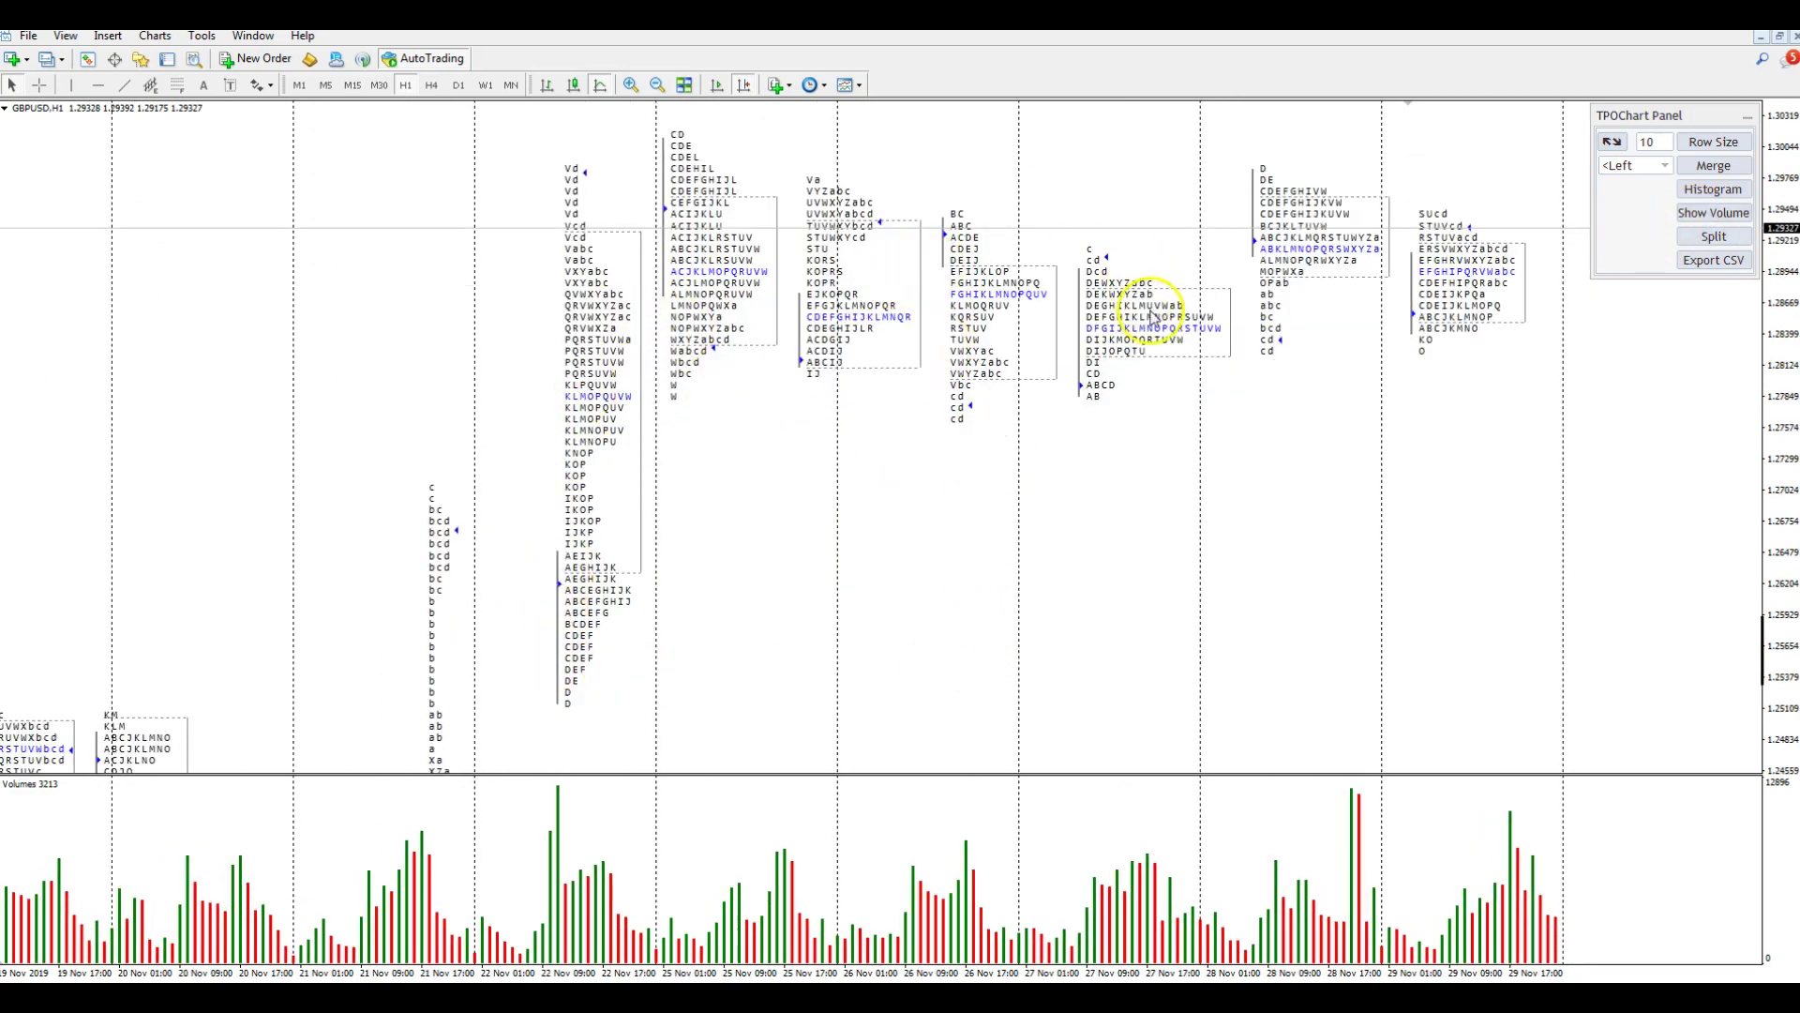
Step: Try a row size of 2 for the displayed profiles and return it to 10
{"action": "left_click_drag", "start_coordinate": [1076, 482], "coordinate": [869, 624]}
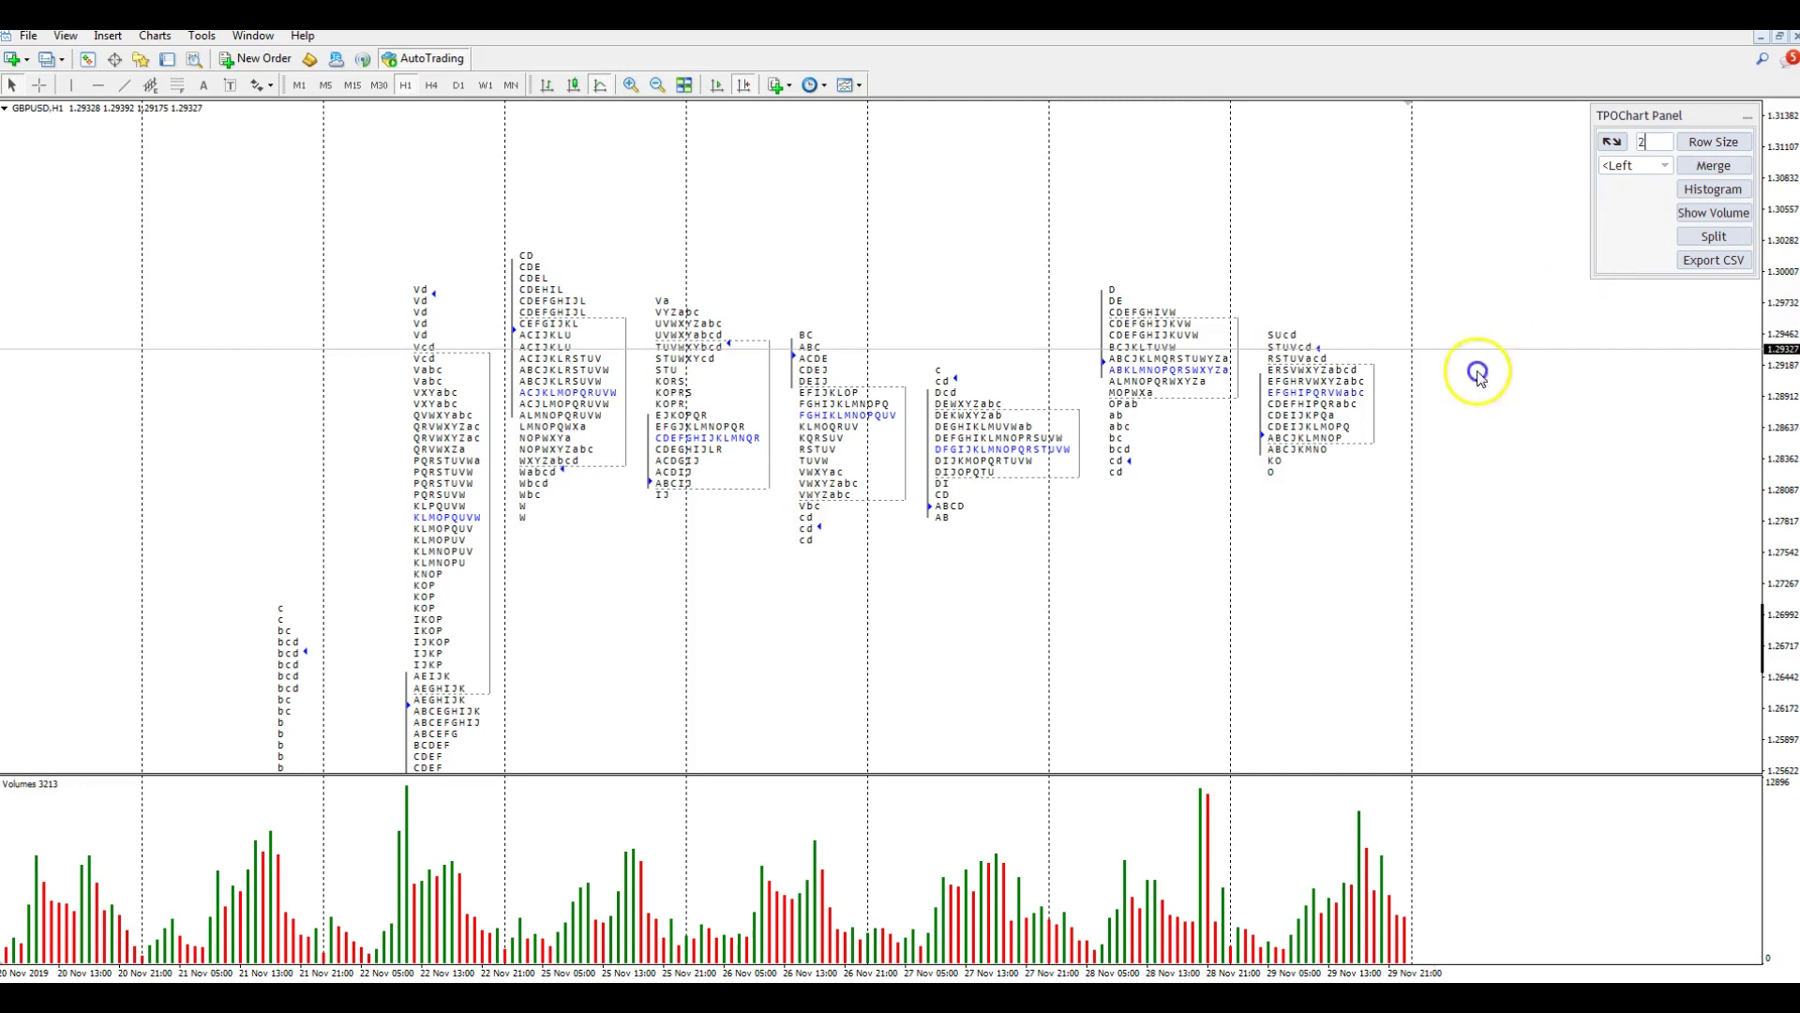
{"action": "left_click", "coordinate": [970, 366]}
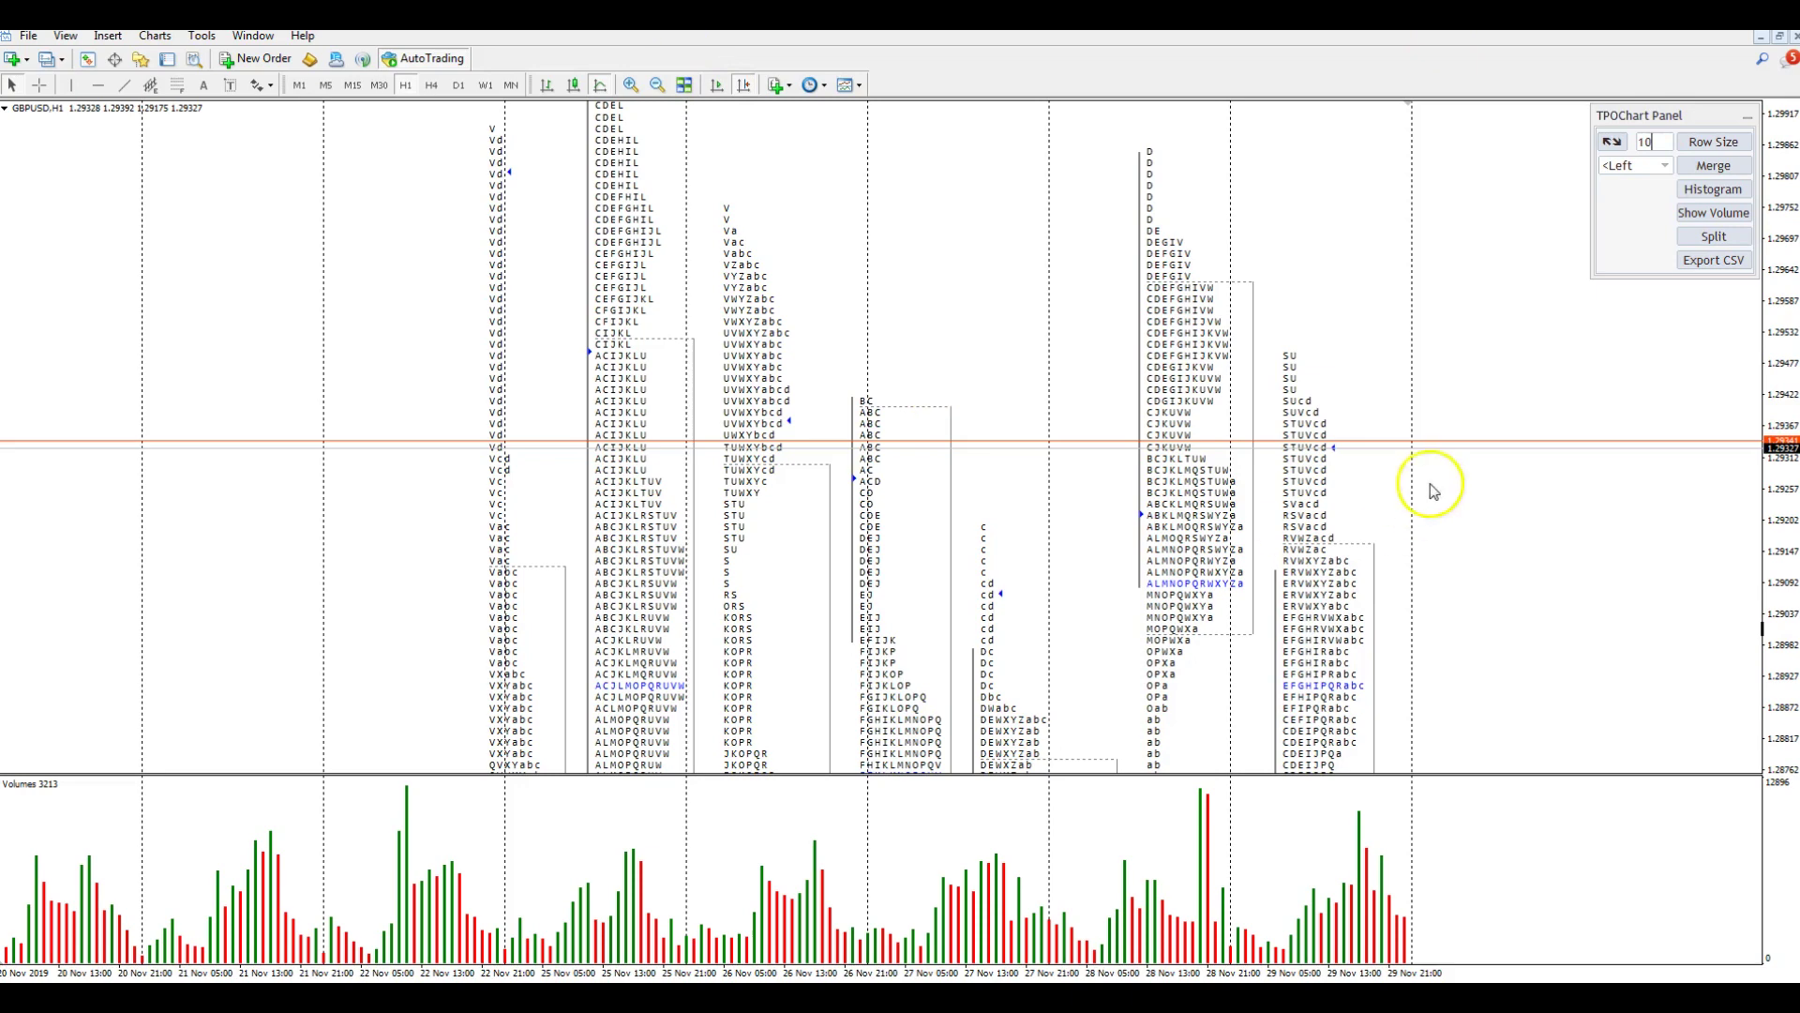
{"action": "left_click", "coordinate": [1295, 414]}
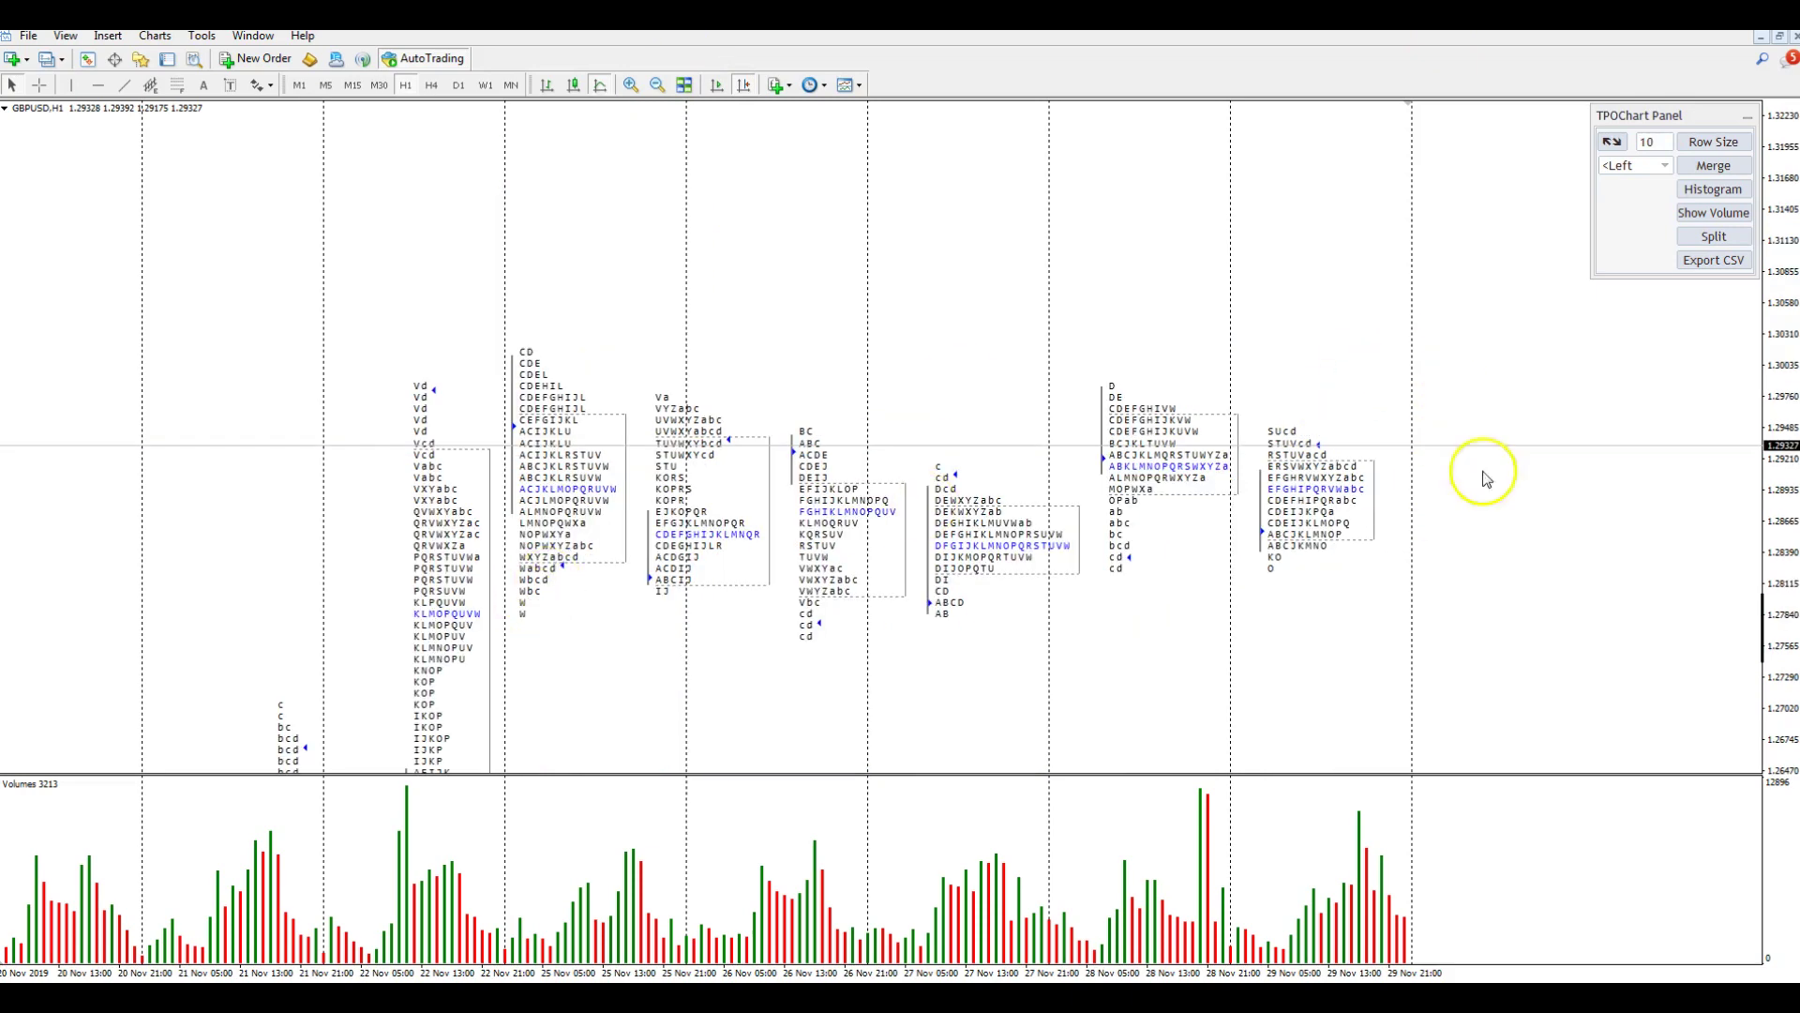
{"action": "left_click_drag", "start_coordinate": [703, 631], "coordinate": [680, 394]}
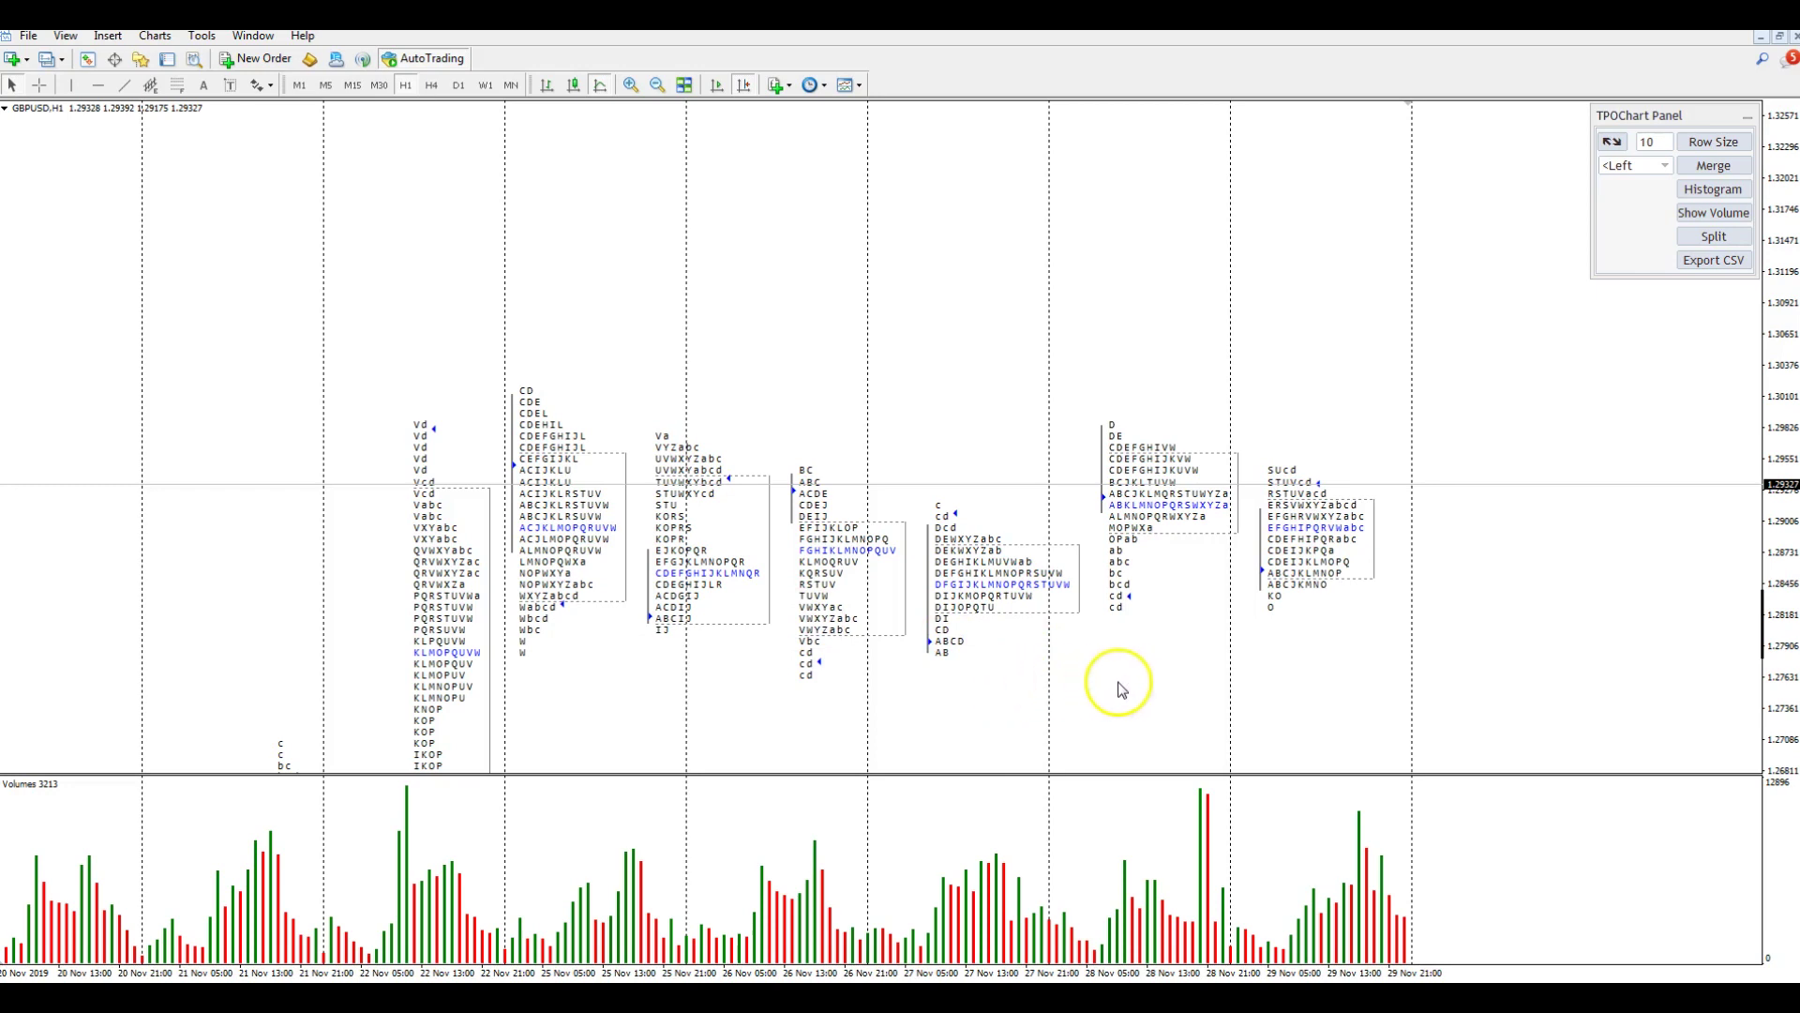
{"action": "left_click_drag", "start_coordinate": [1128, 689], "coordinate": [1099, 595]}
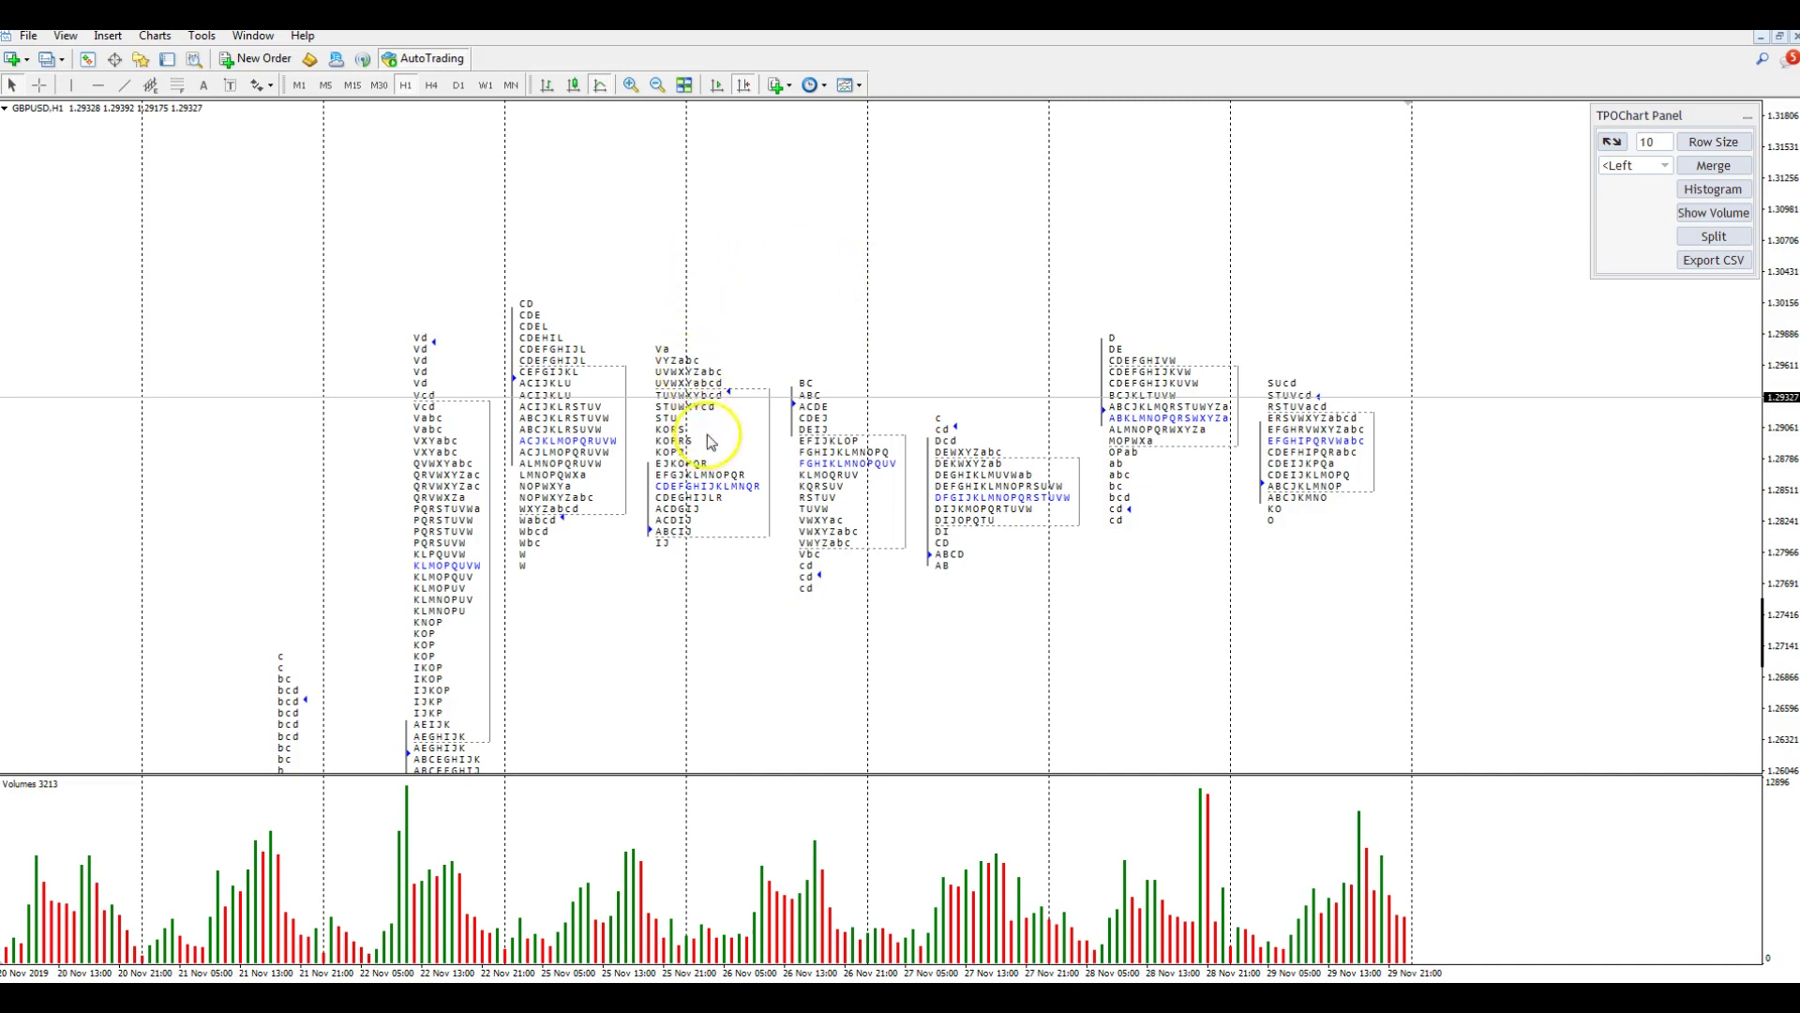
{"action": "left_click_drag", "start_coordinate": [760, 351], "coordinate": [765, 341]}
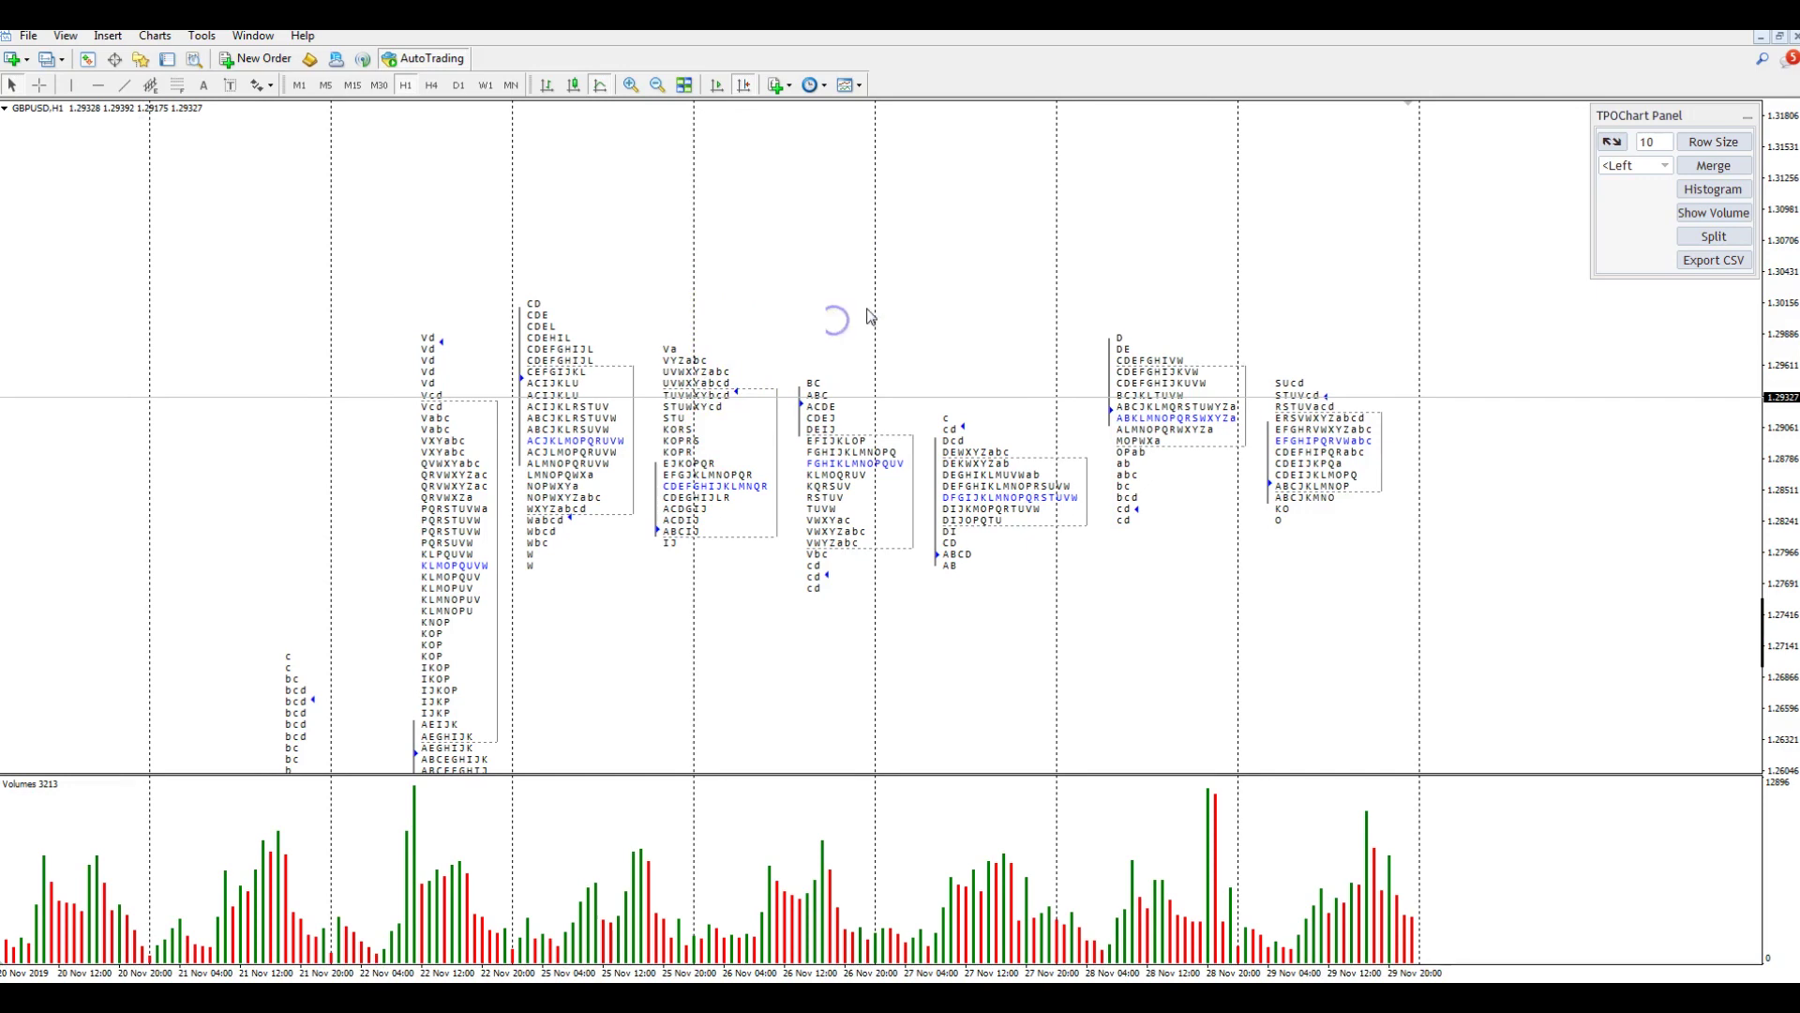
{"action": "key", "text": "ctrl+i"}
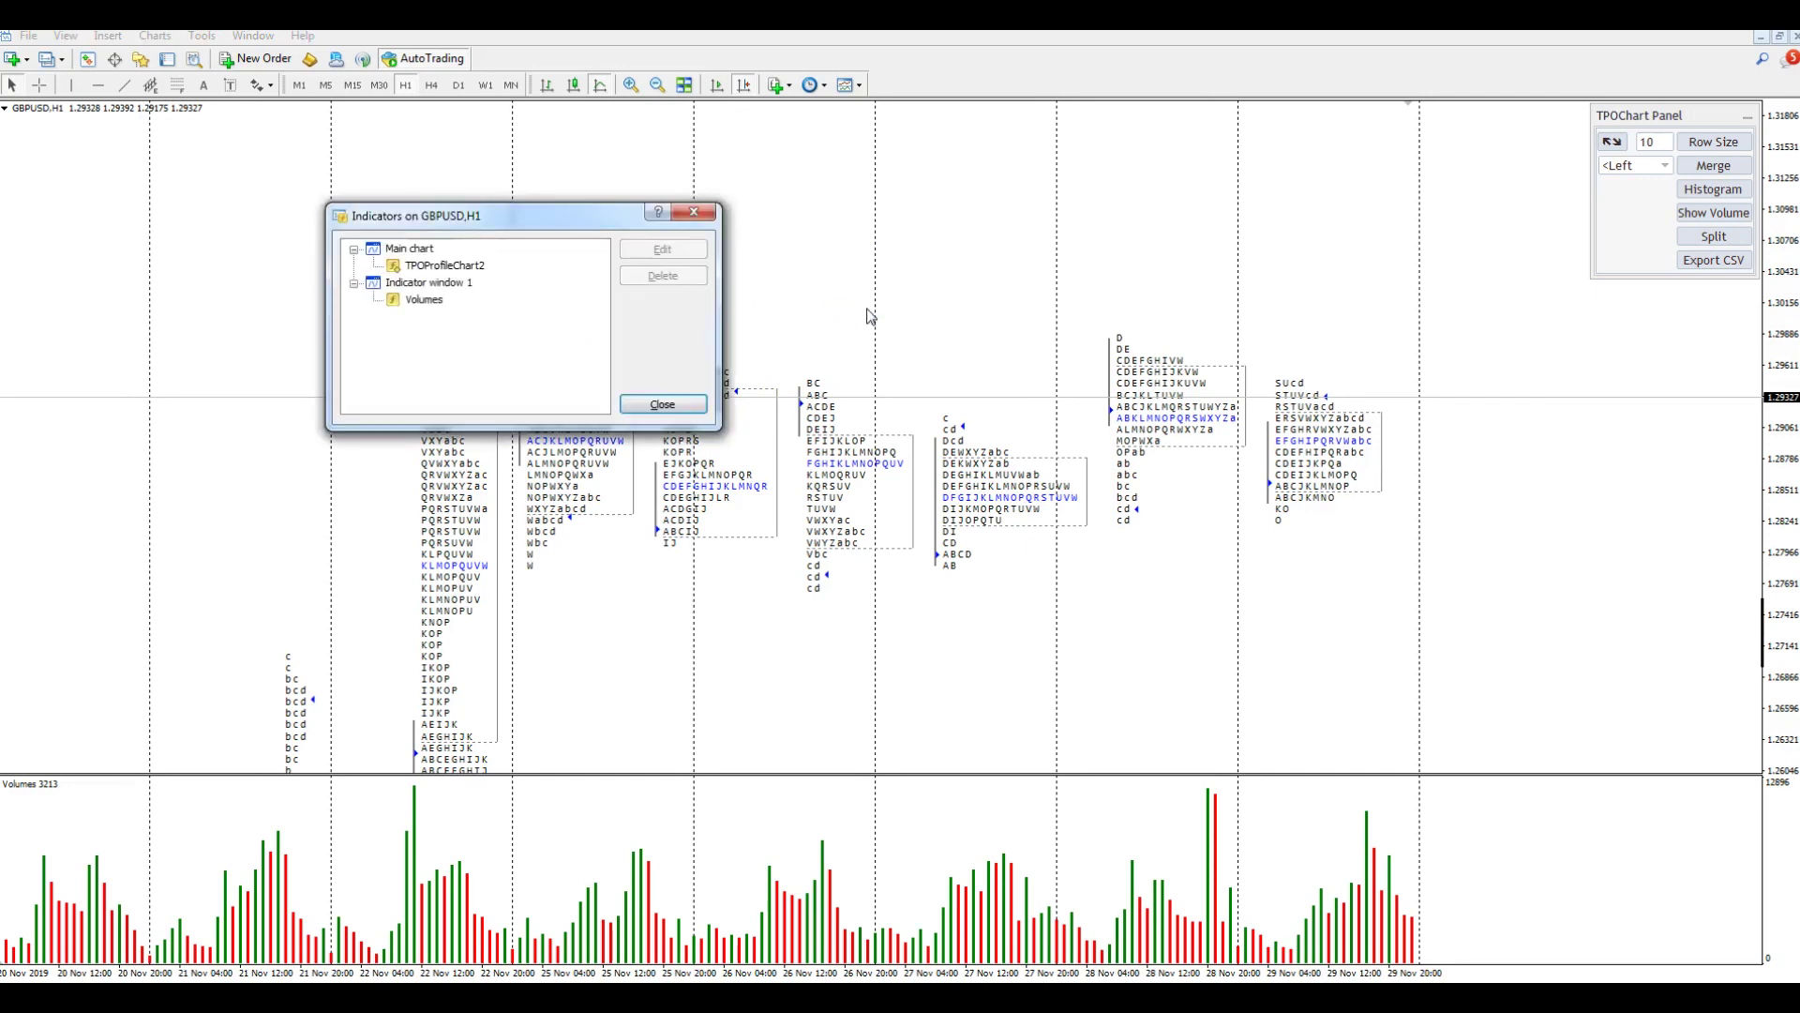
{"action": "double_click", "coordinate": [451, 266]}
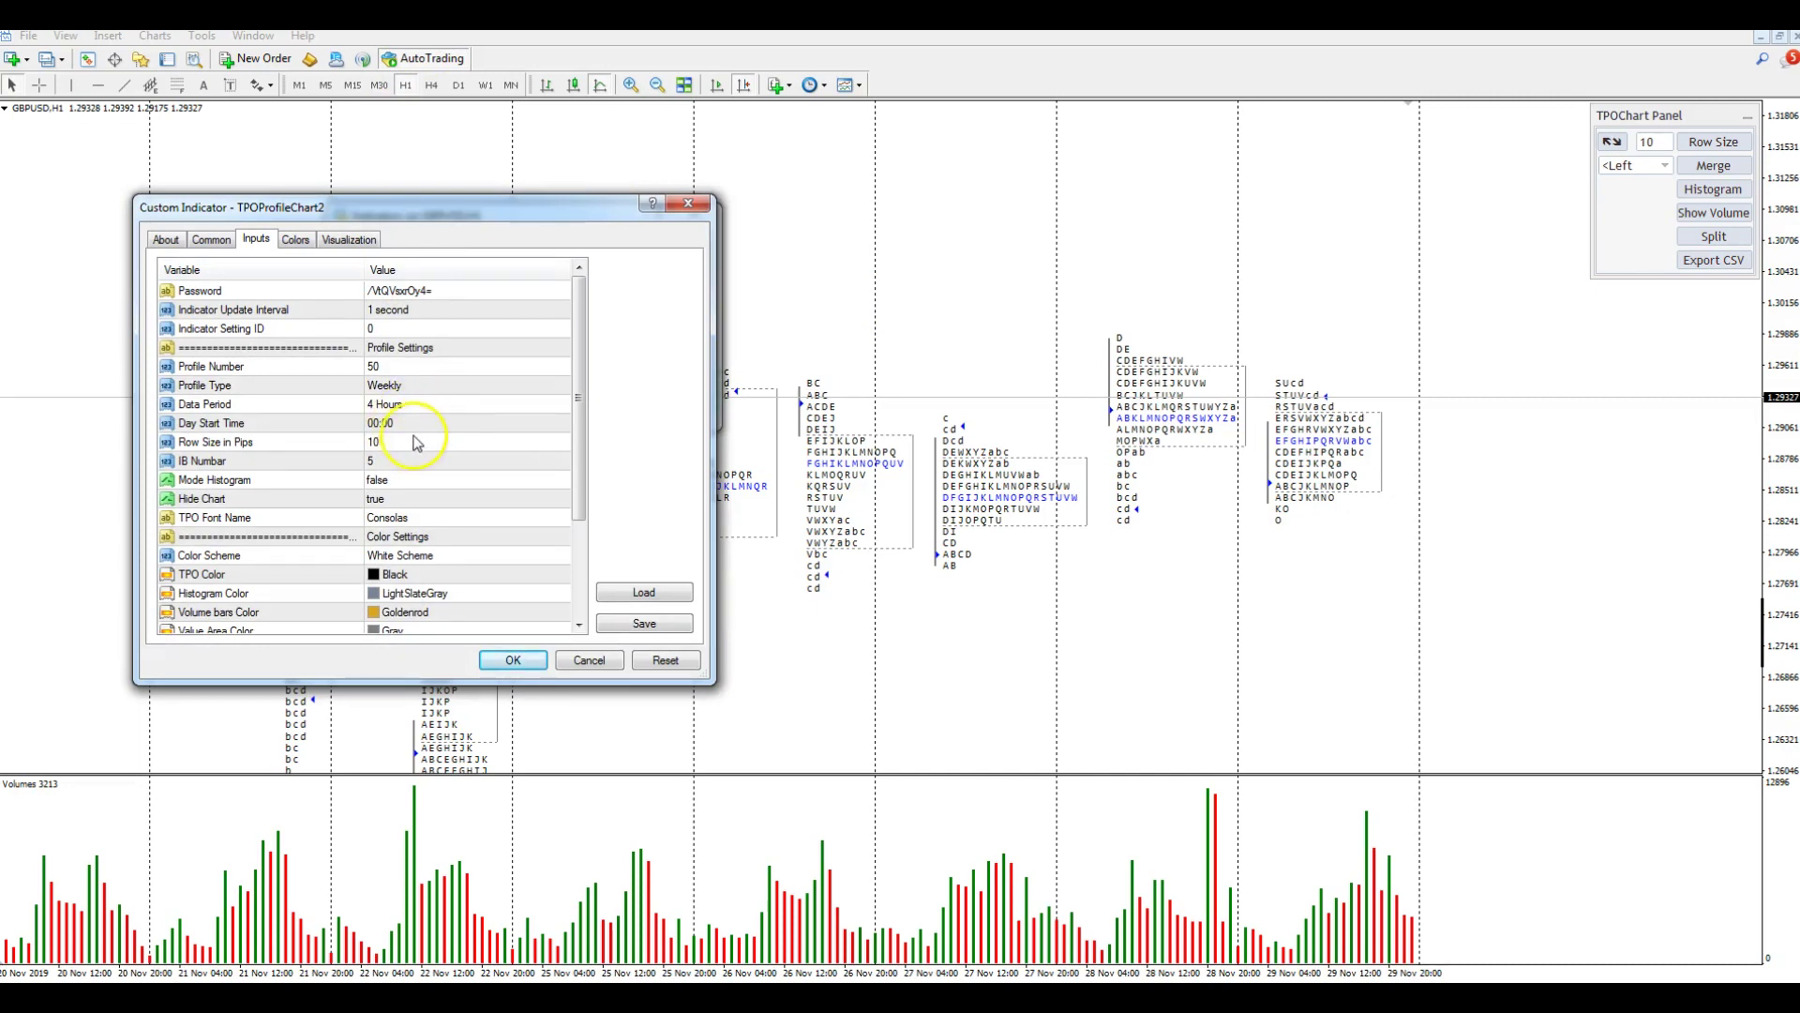
{"action": "left_click", "coordinate": [405, 443]}
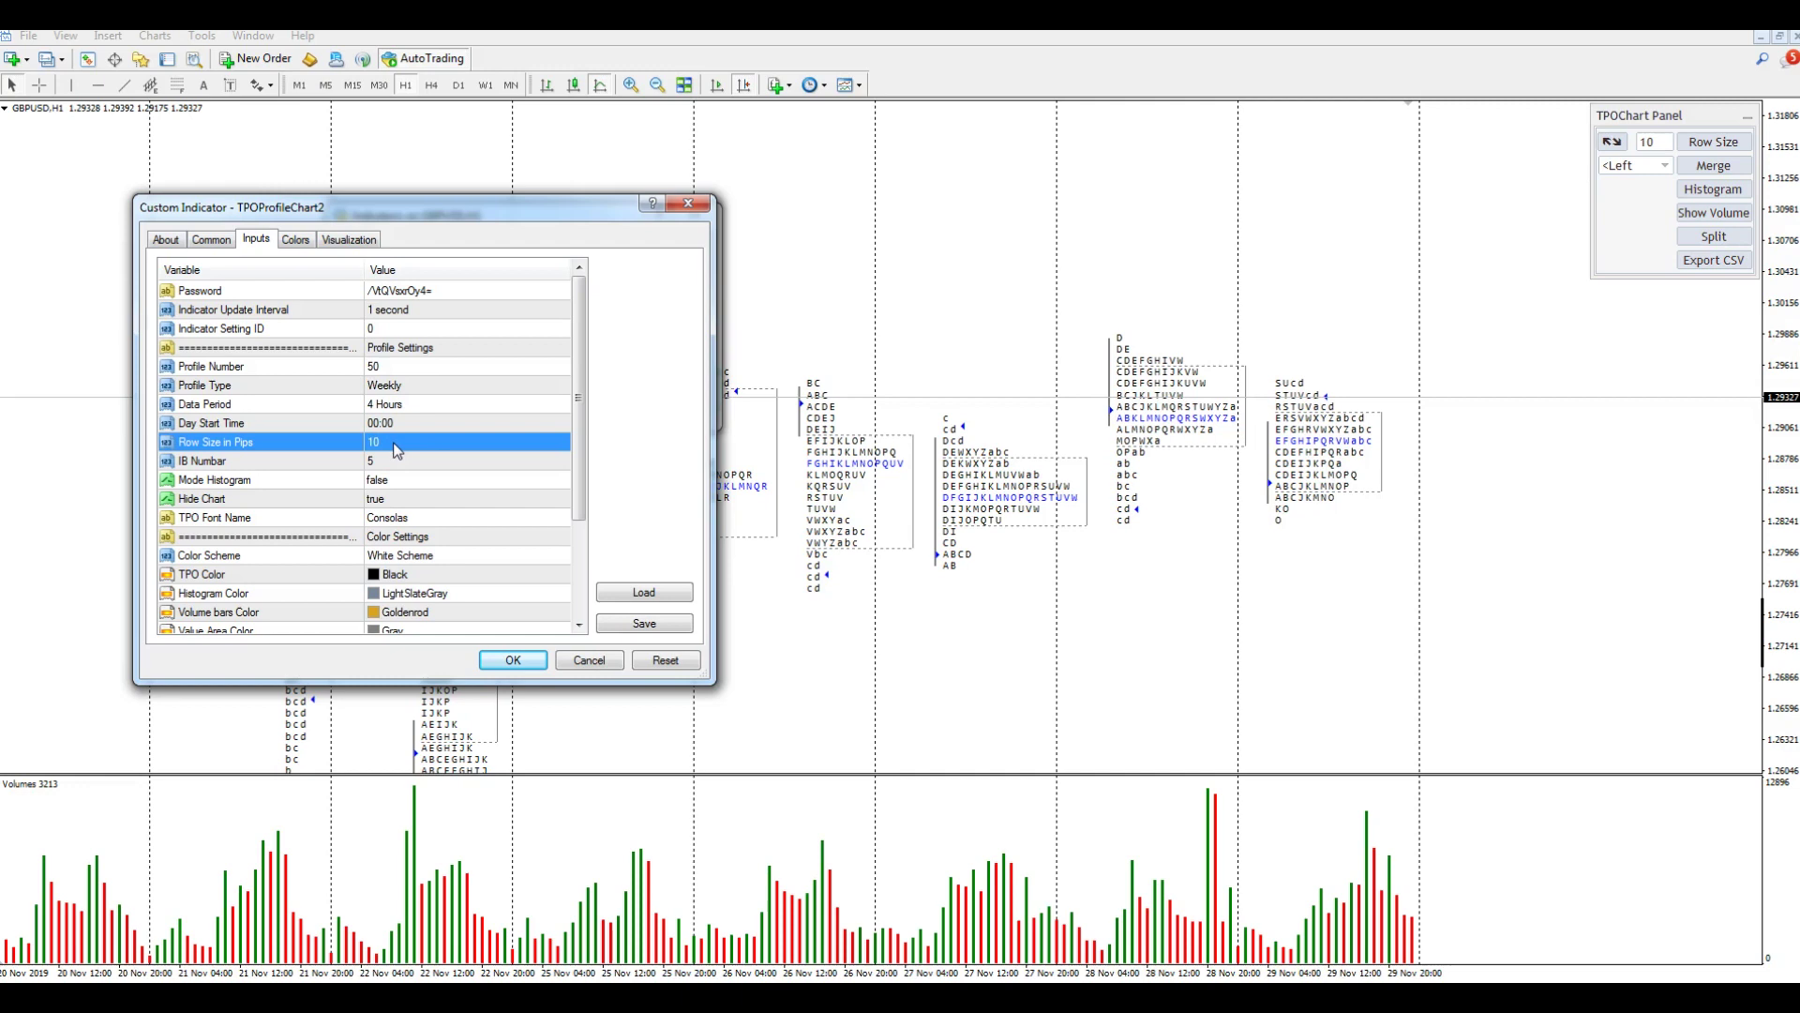
{"action": "double_click", "coordinate": [394, 445]}
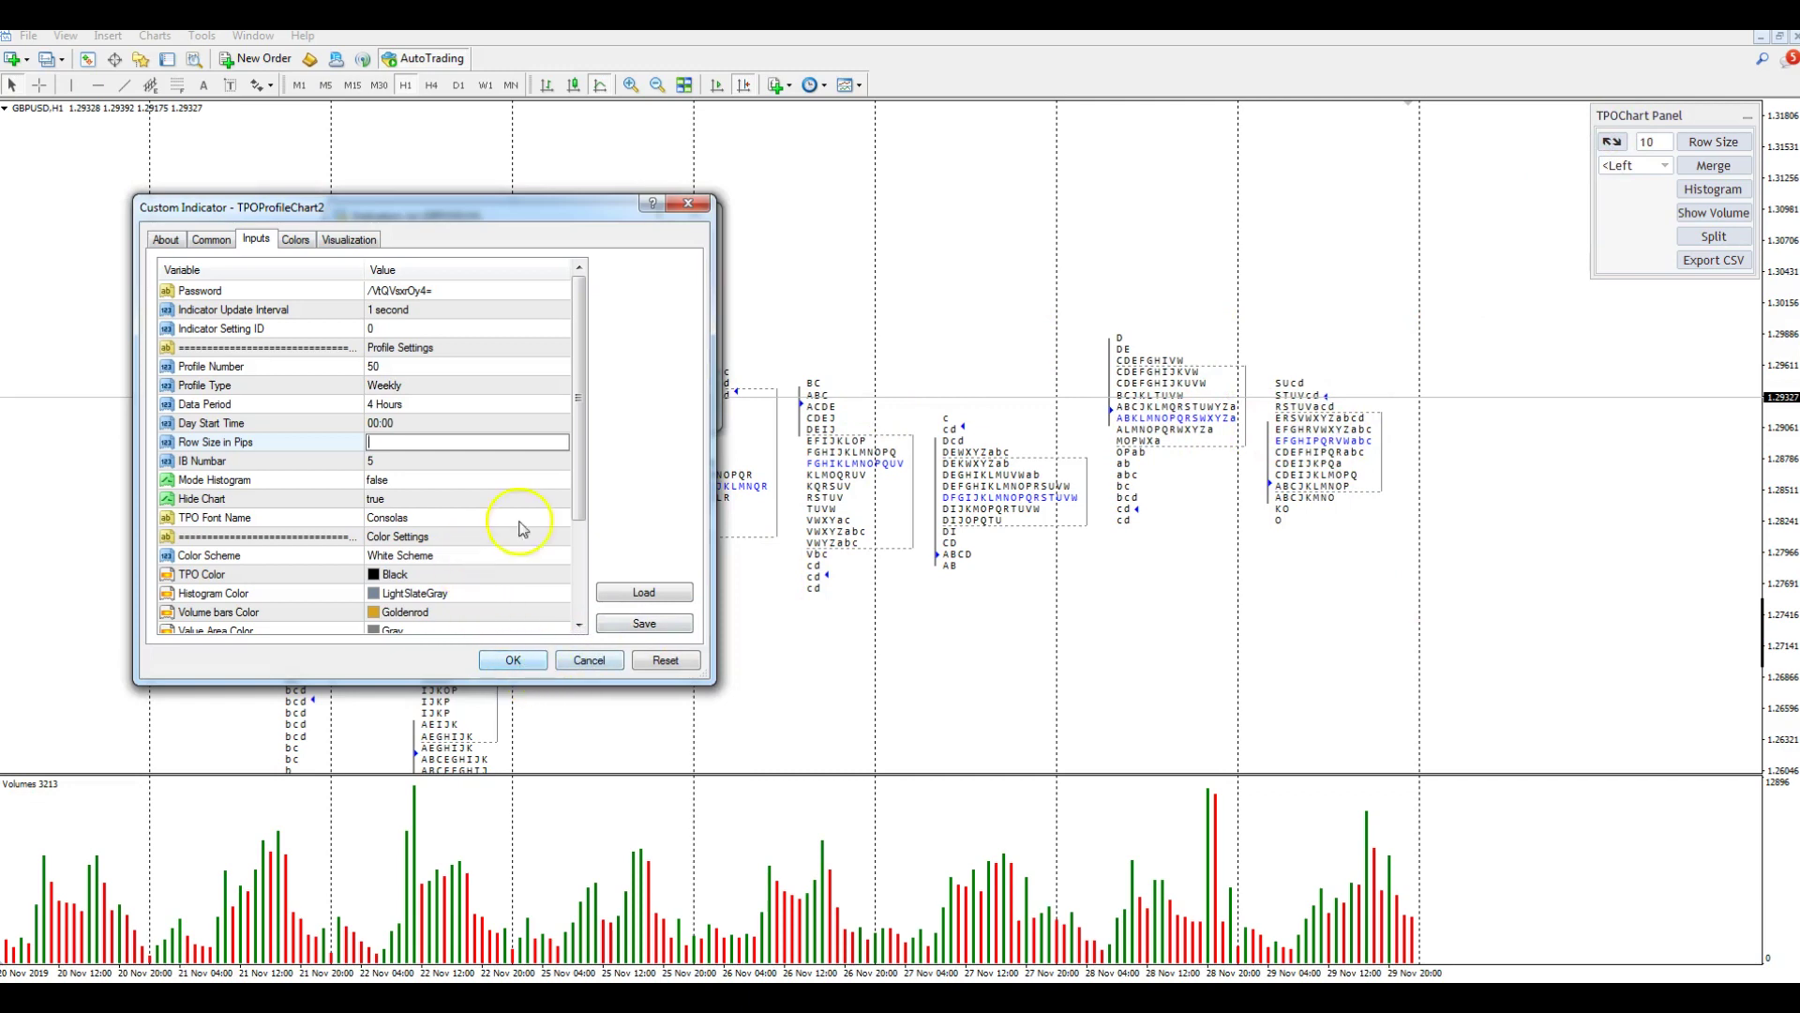
{"action": "left_click", "coordinate": [589, 660]}
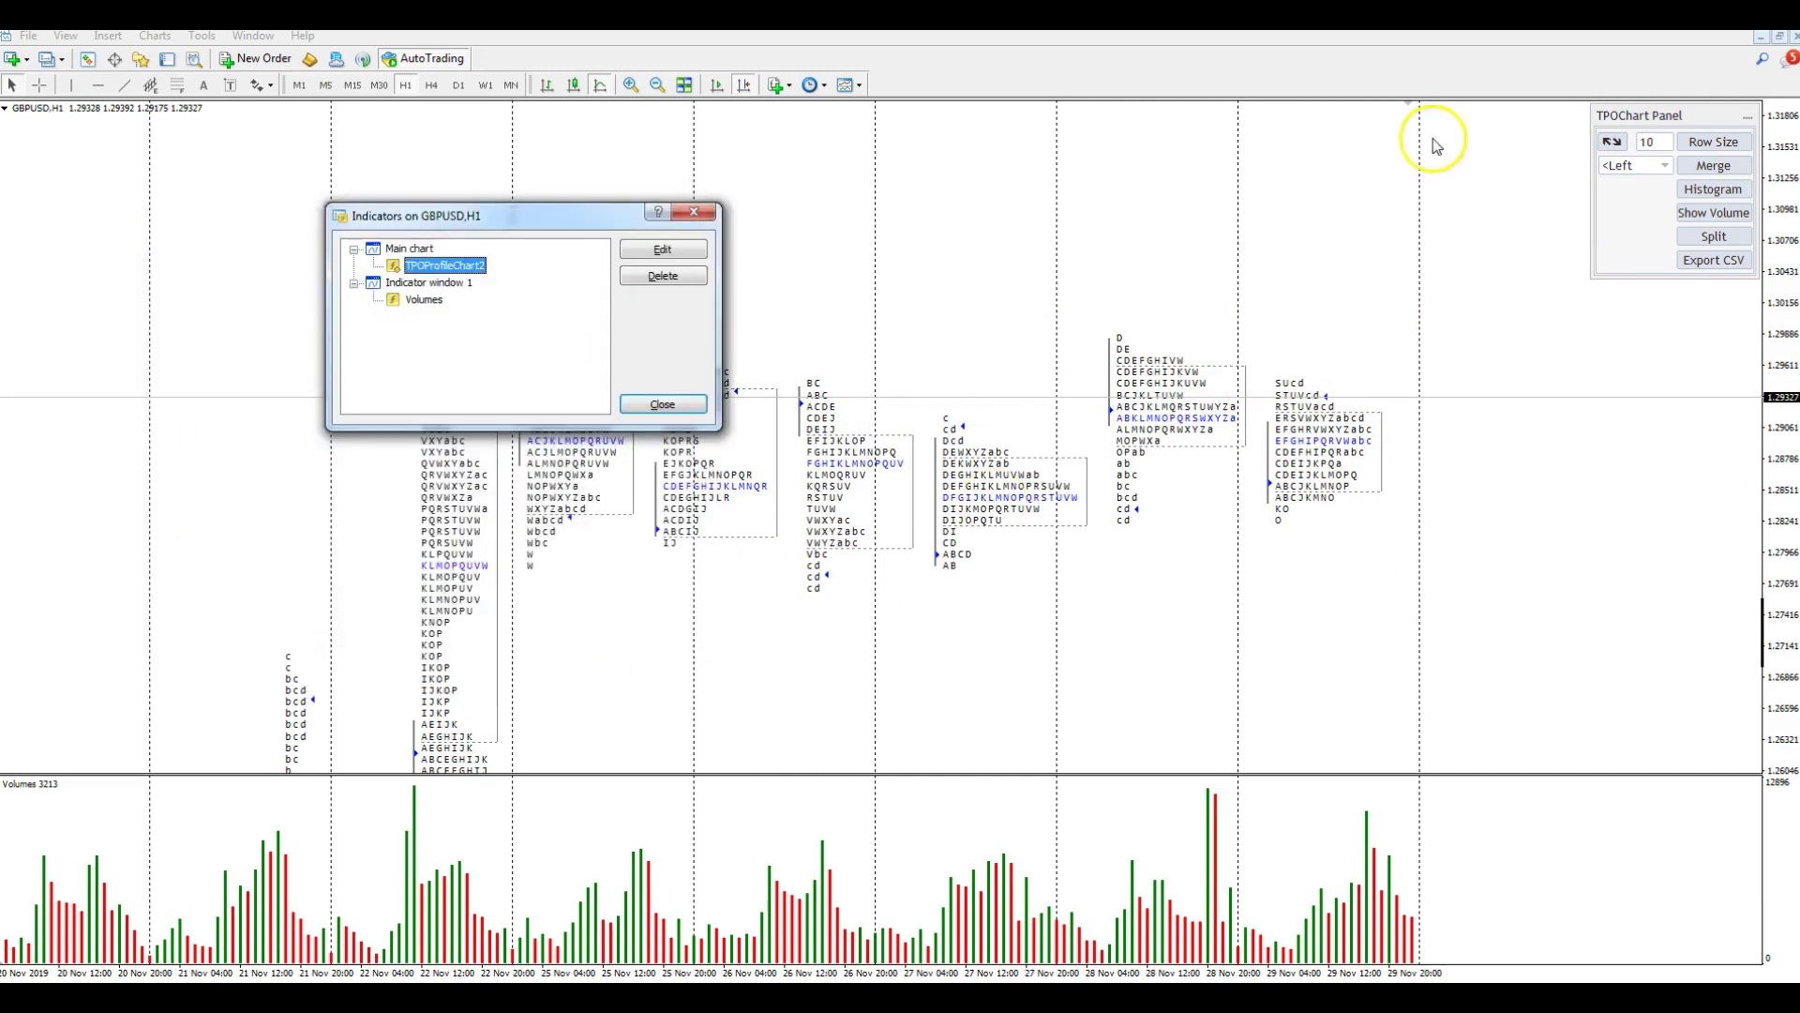
{"action": "left_click", "coordinate": [663, 375]}
Step: Show the most recent weekly profile's details in the TPOChart Panel
{"action": "left_click", "coordinate": [1639, 170]}
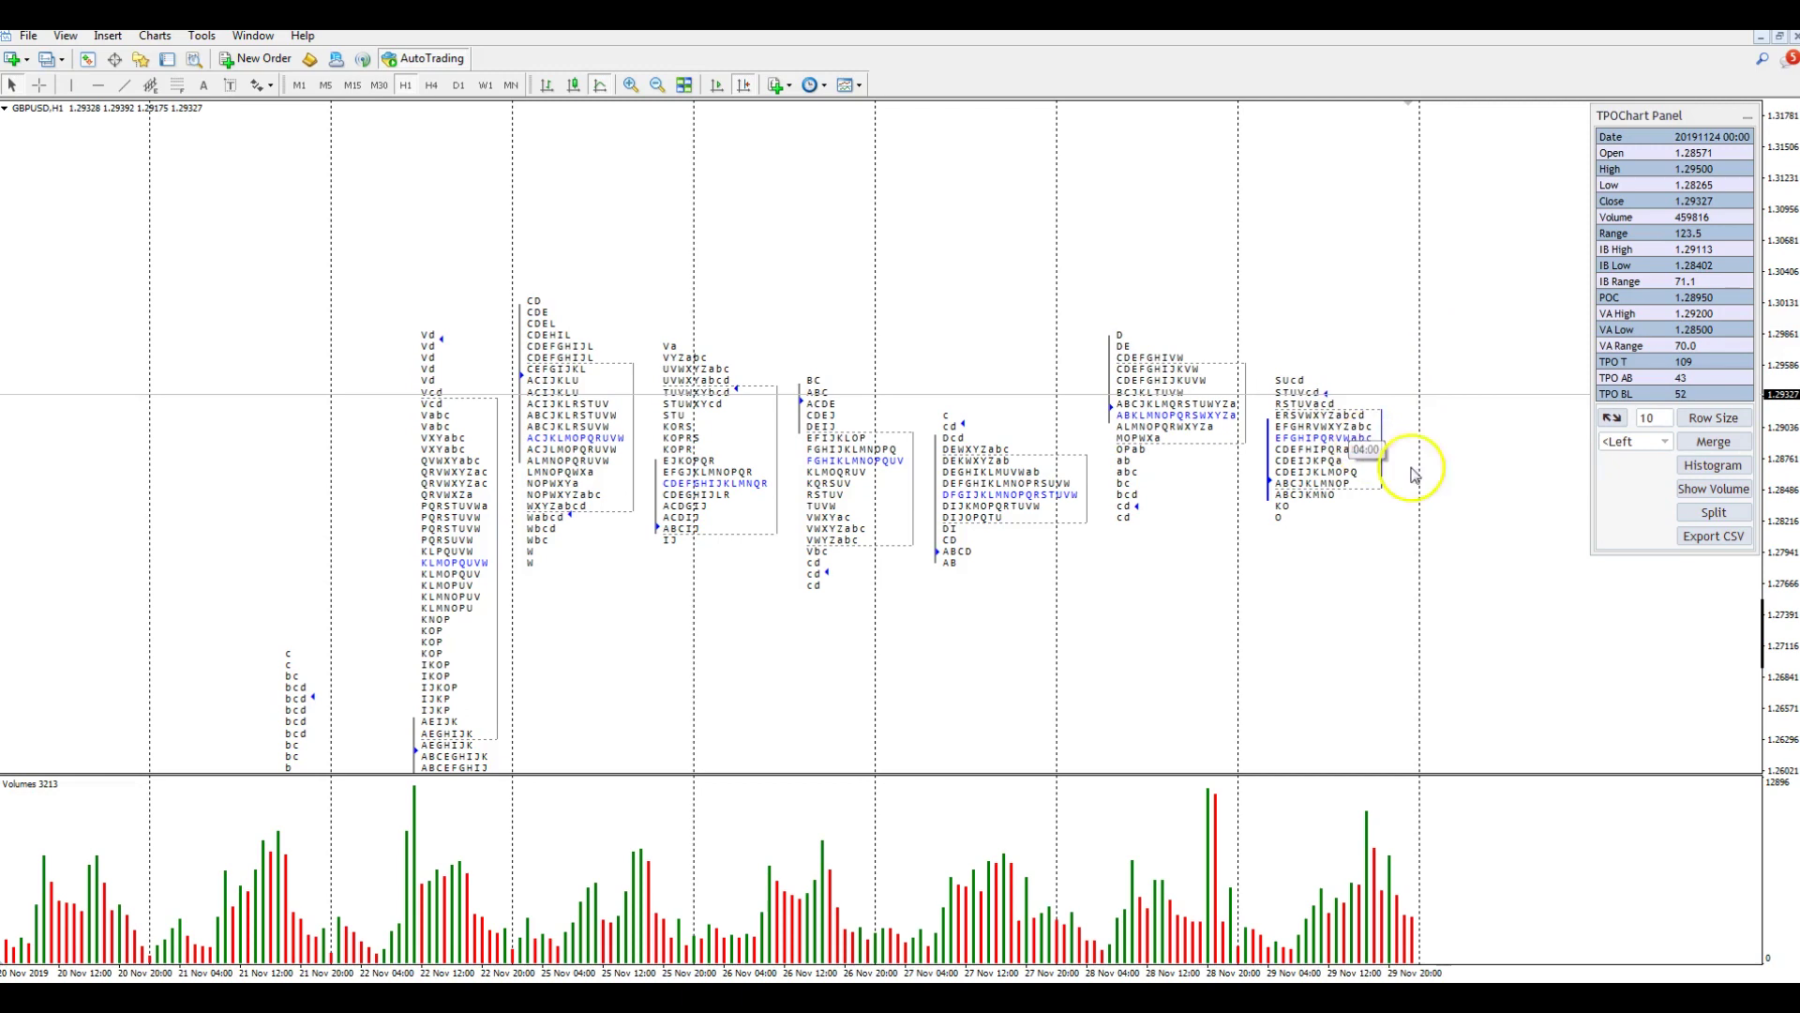
{"action": "left_click", "coordinate": [1426, 587]}
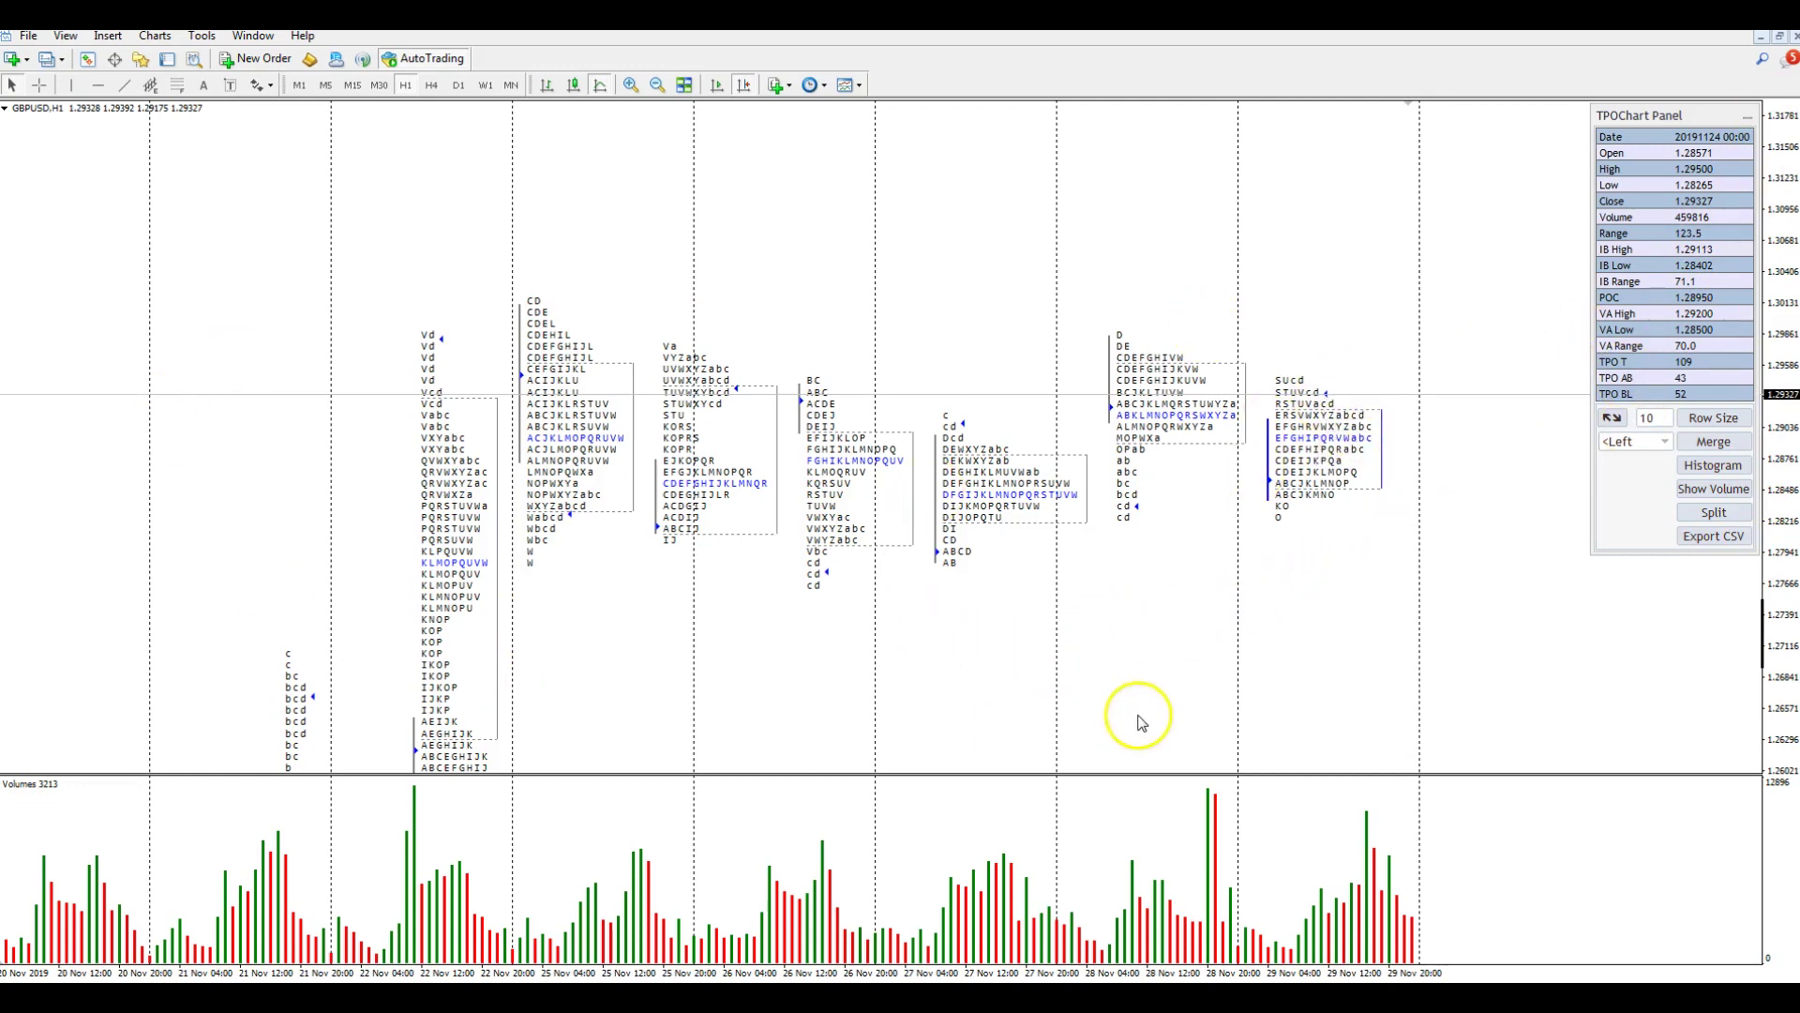
{"action": "key", "text": "Right"}
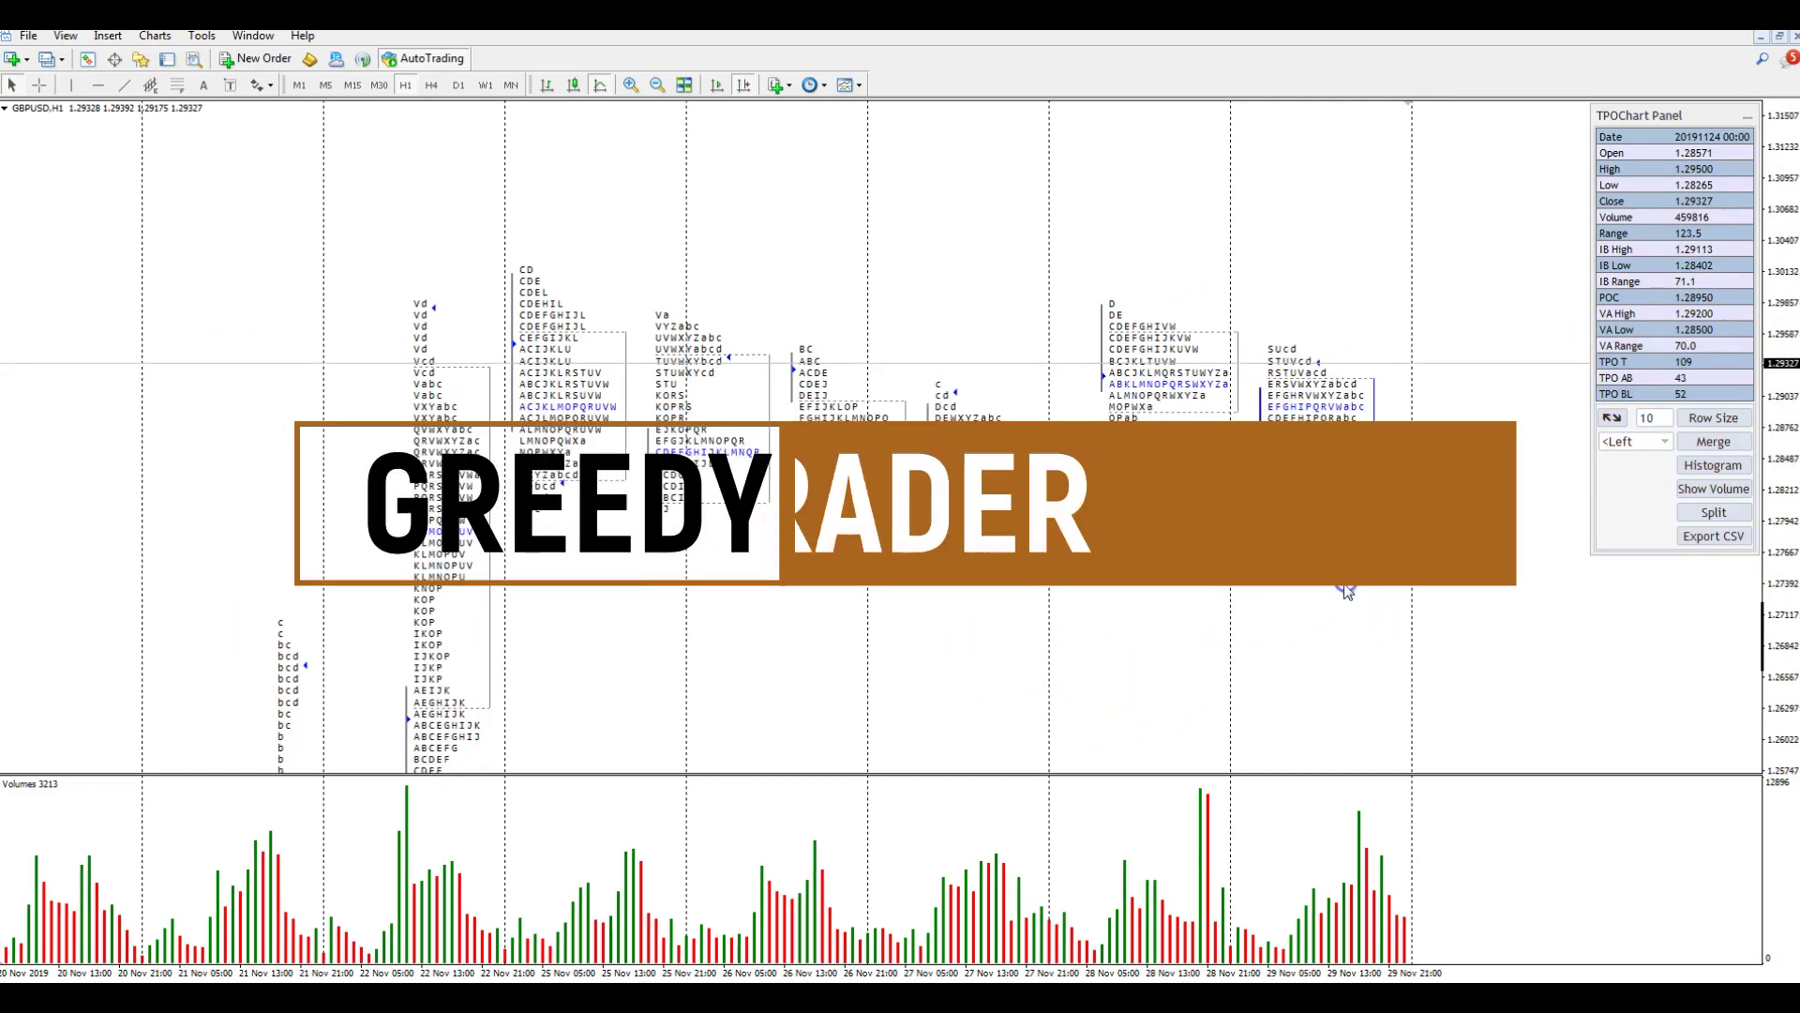